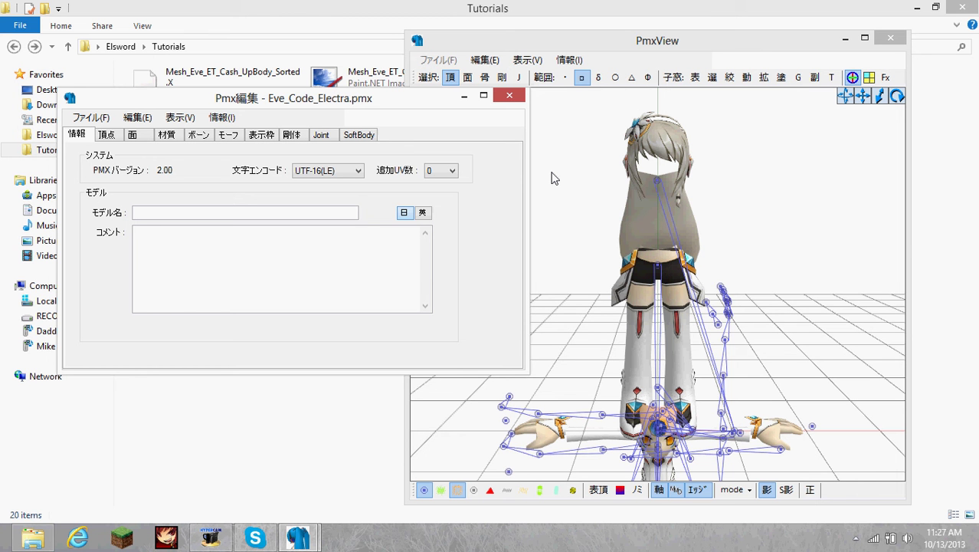
# Step: Enter the English model name "Eve (Code: Electra)" and the comment "It's Eve, from Elsword"
pyautogui.moveTo(818, 194); pyautogui.dragTo(771, 290, button='right')
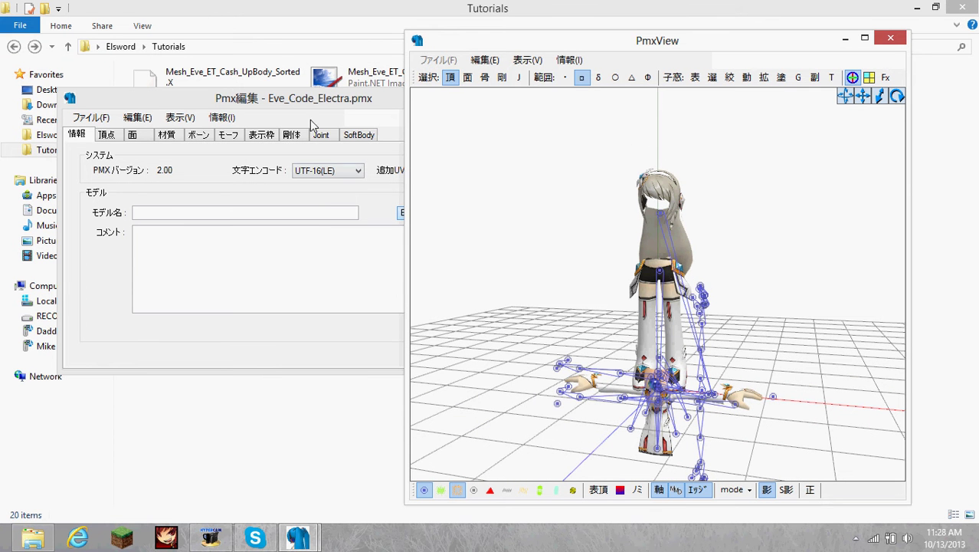
pyautogui.click(339, 116)
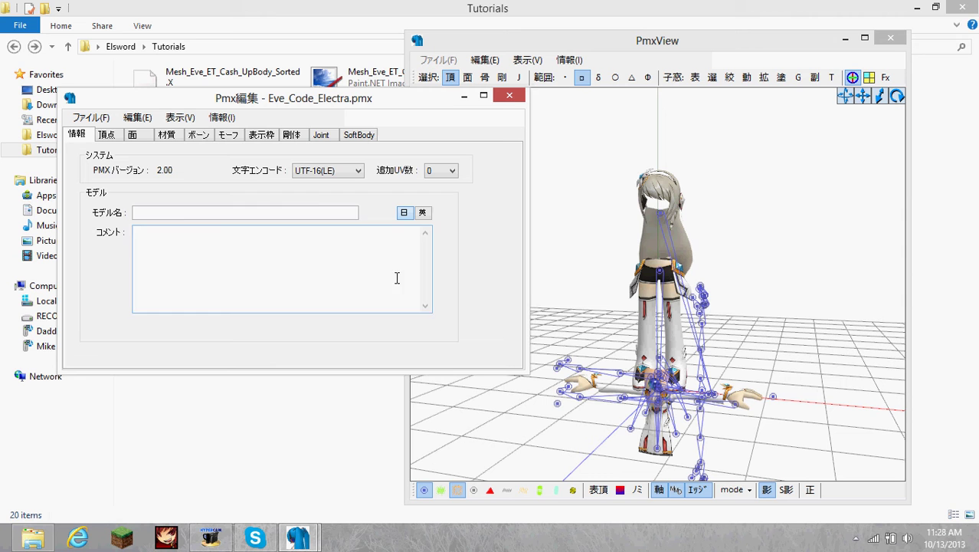
pyautogui.click(424, 215)
pyautogui.click(328, 218)
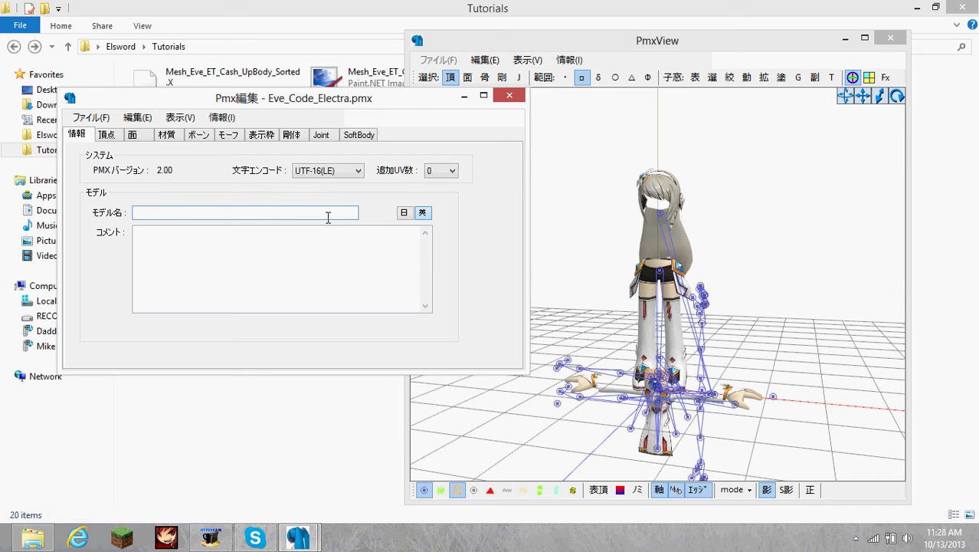
pyautogui.write('Eve (Code: Electra')
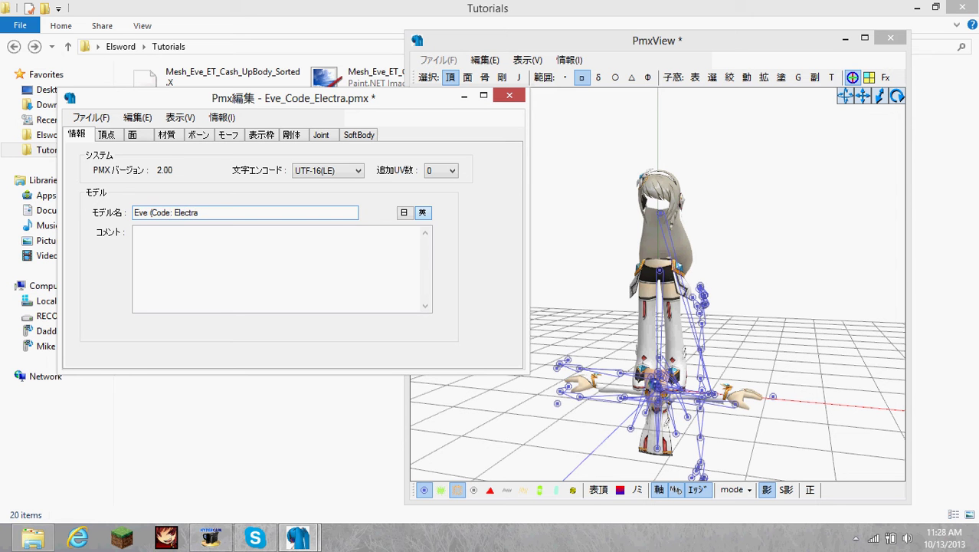
pyautogui.click(264, 253)
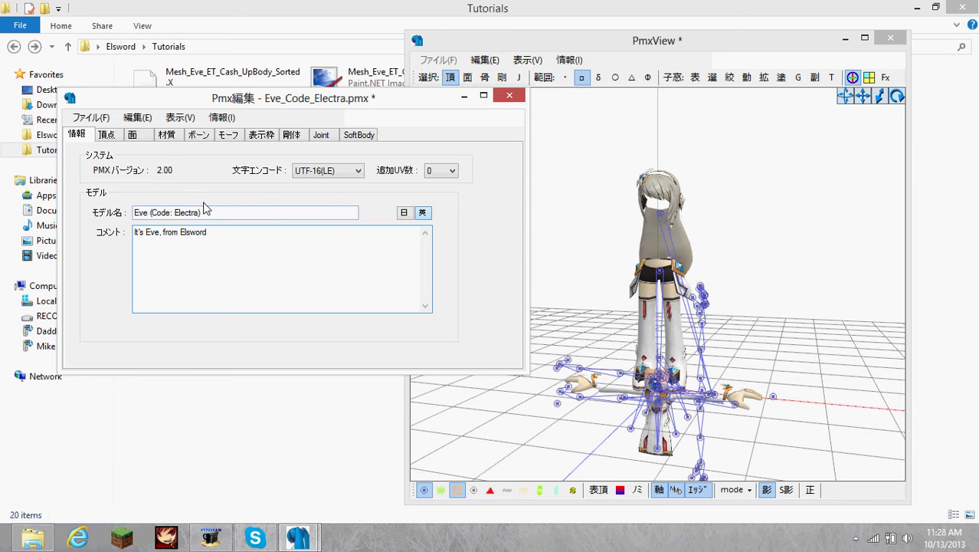
# Step: Look through the model's vertex list and face list
pyautogui.click(107, 137)
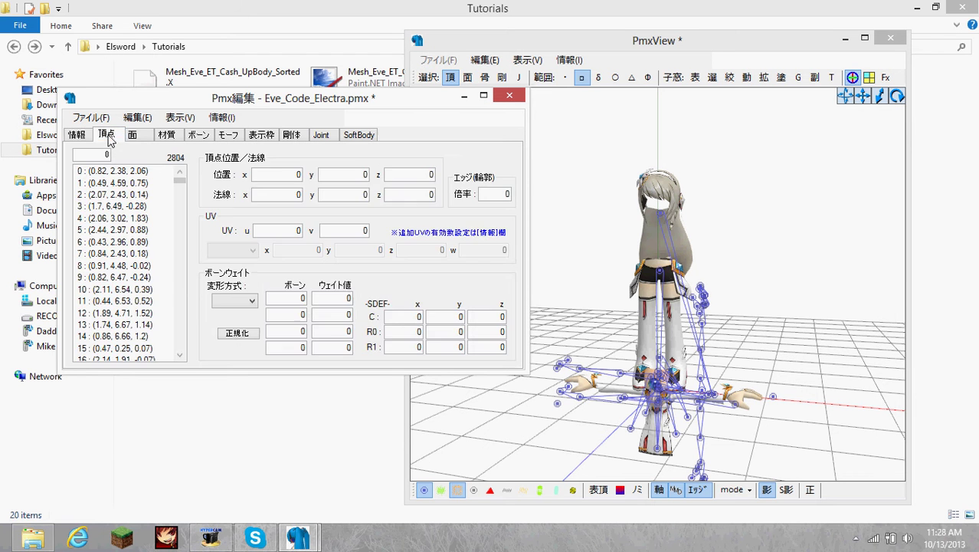
pyautogui.click(133, 137)
pyautogui.click(115, 136)
pyautogui.click(132, 137)
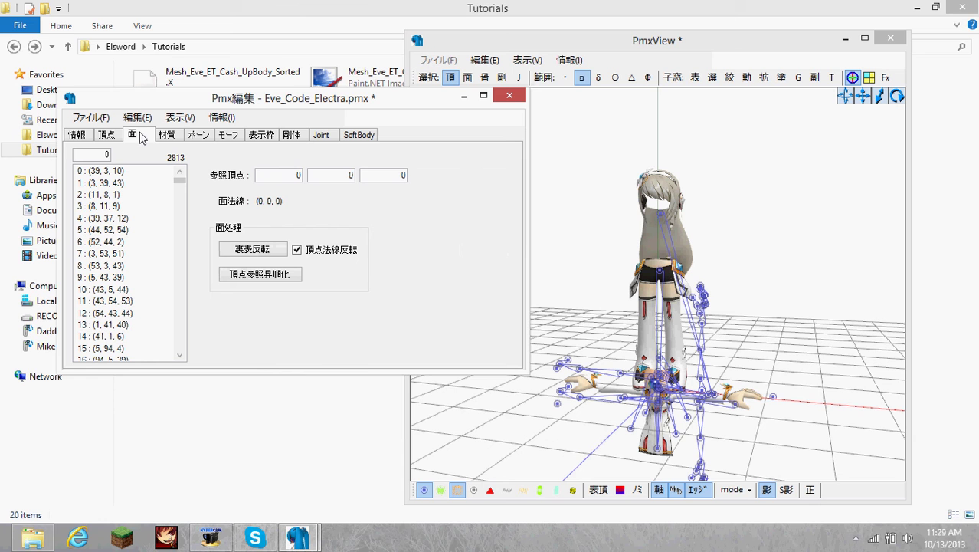
# Step: Highlight all of the model's vertices in the 3D view, view them from another angle and clear the selection
pyautogui.click(662, 42)
pyautogui.hotkey('ctrl', 'a')
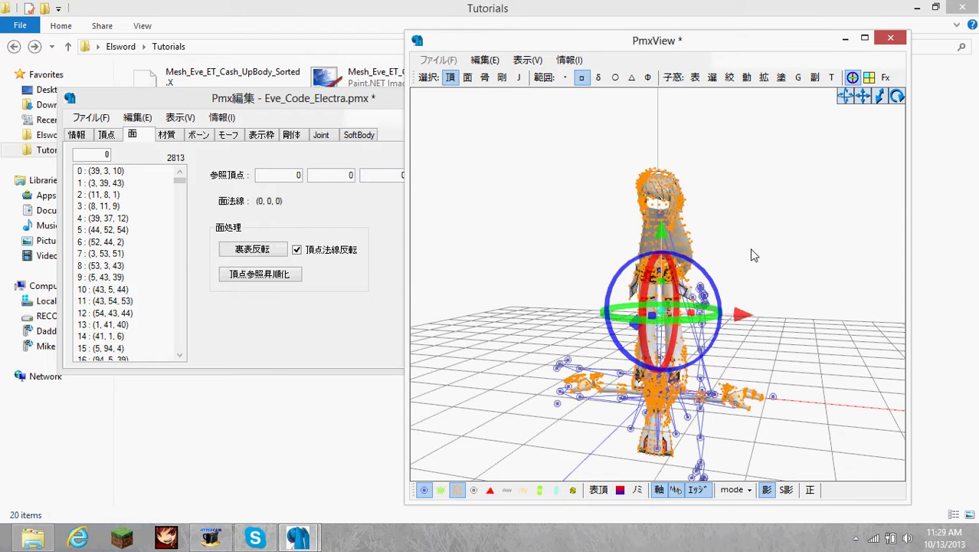
pyautogui.moveTo(749, 248)
pyautogui.mouseDown(button='right')
pyautogui.moveTo(642, 264)
pyautogui.moveTo(753, 255)
pyautogui.mouseUp(button='right')
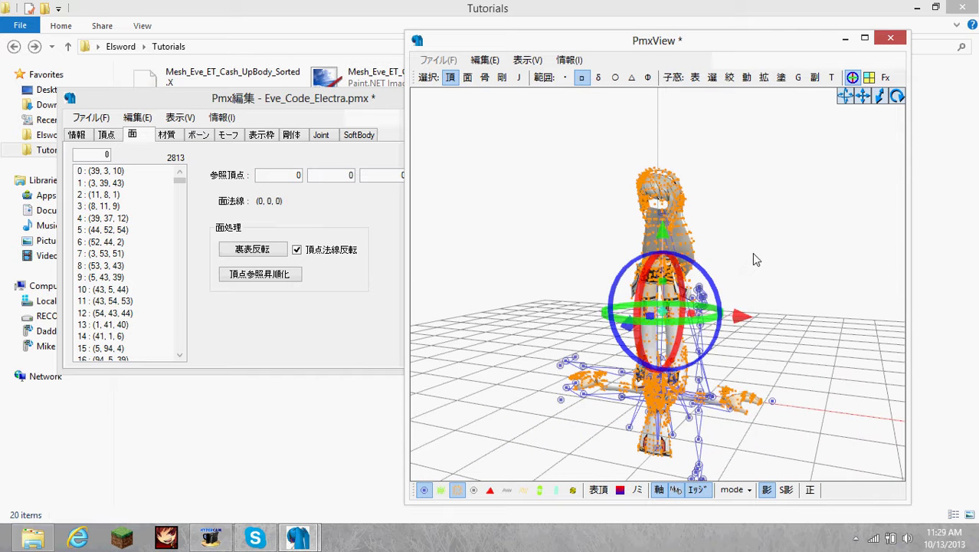
pyautogui.click(758, 247)
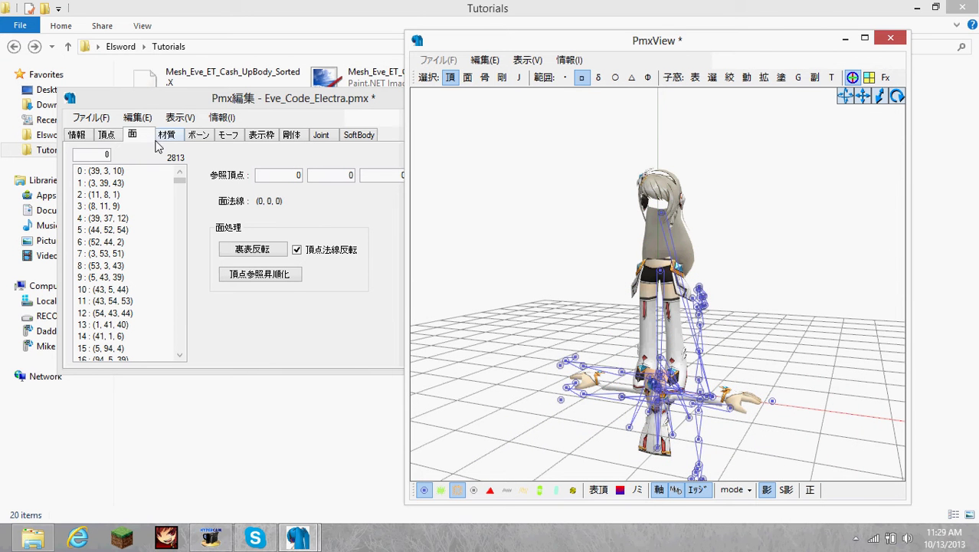
# Step: Try selecting the head and hair vertices and moving them away from the body, and undo the move
pyautogui.moveTo(847, 181); pyautogui.dragTo(713, 172, button='right')
pyautogui.moveTo(579, 133); pyautogui.dragTo(716, 220)
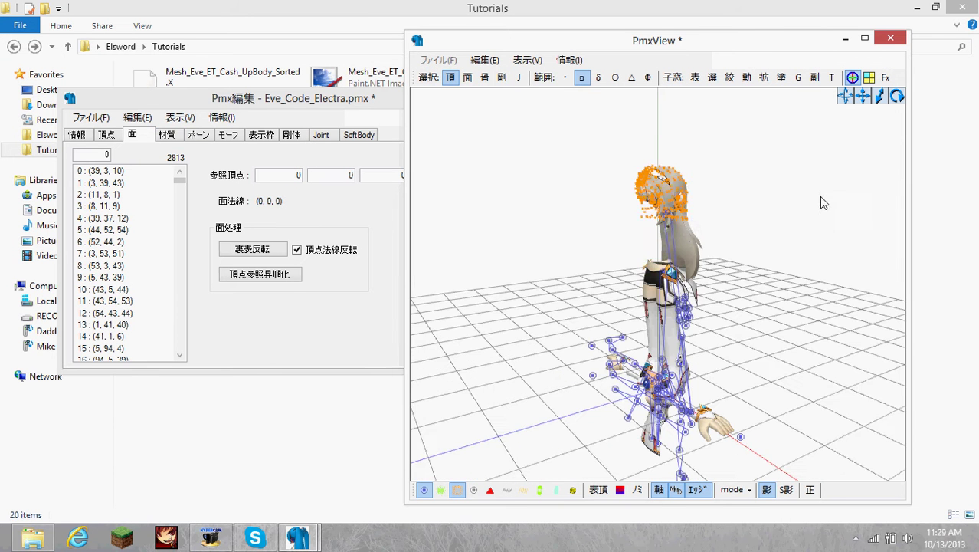
pyautogui.moveTo(783, 198); pyautogui.dragTo(632, 185, button='right')
pyautogui.moveTo(585, 188); pyautogui.dragTo(534, 184)
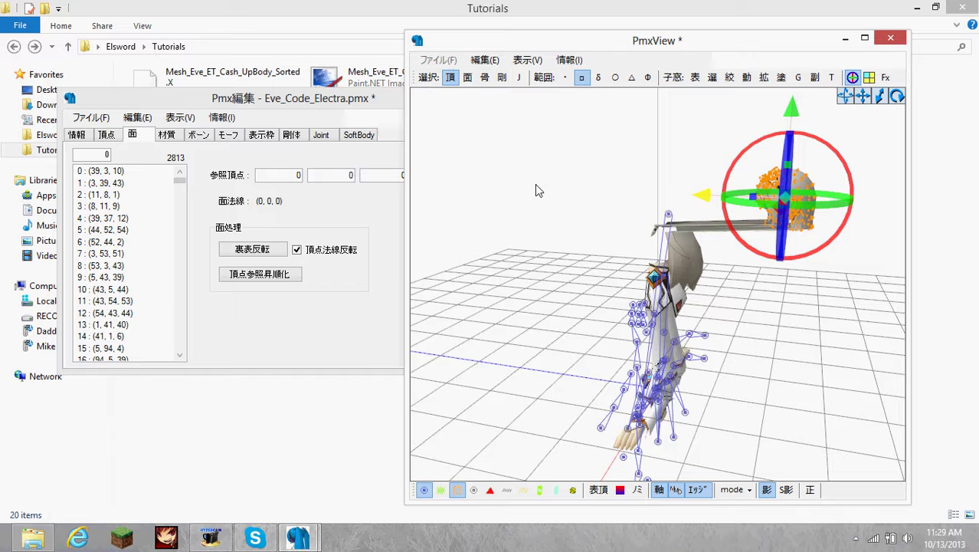
pyautogui.moveTo(551, 182); pyautogui.dragTo(580, 188, button='right')
pyautogui.click(548, 186)
# Step: Go through the material list and check which texture file the individual materials use
pyautogui.click(167, 136)
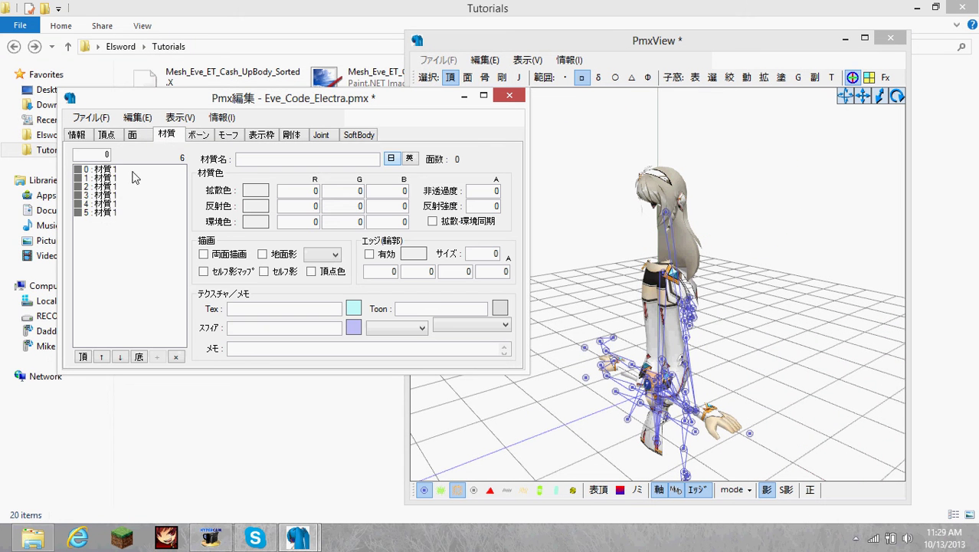
pyautogui.moveTo(657, 226); pyautogui.dragTo(675, 223, button='right')
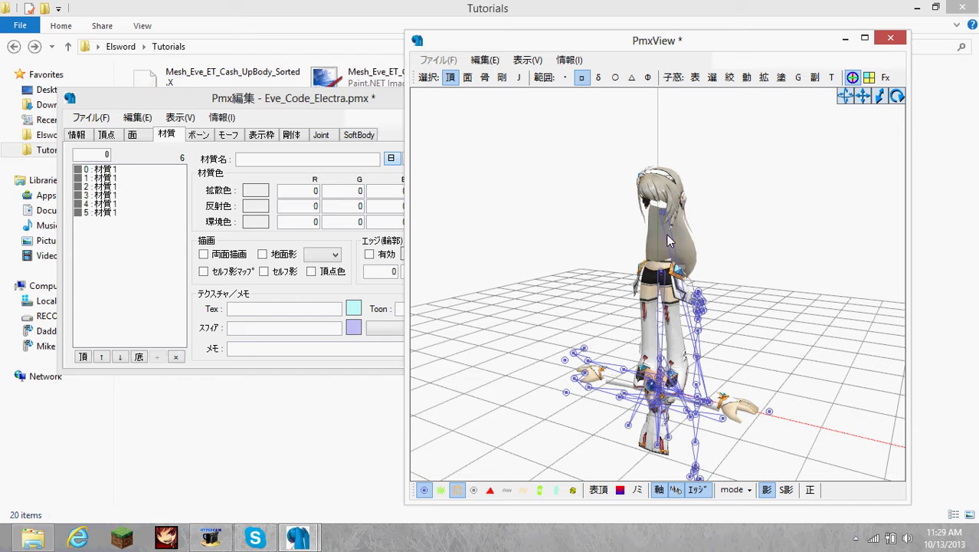
pyautogui.click(113, 178)
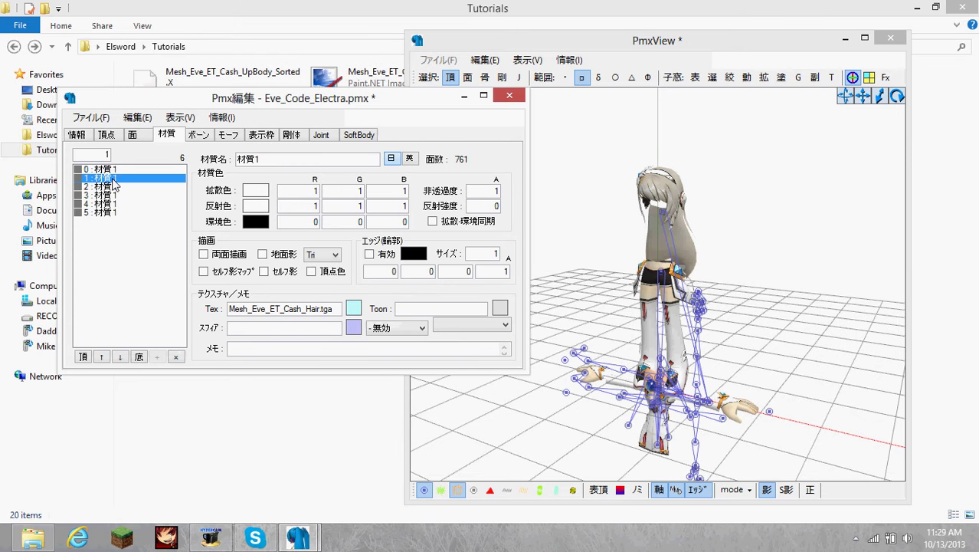
pyautogui.click(115, 187)
pyautogui.click(112, 196)
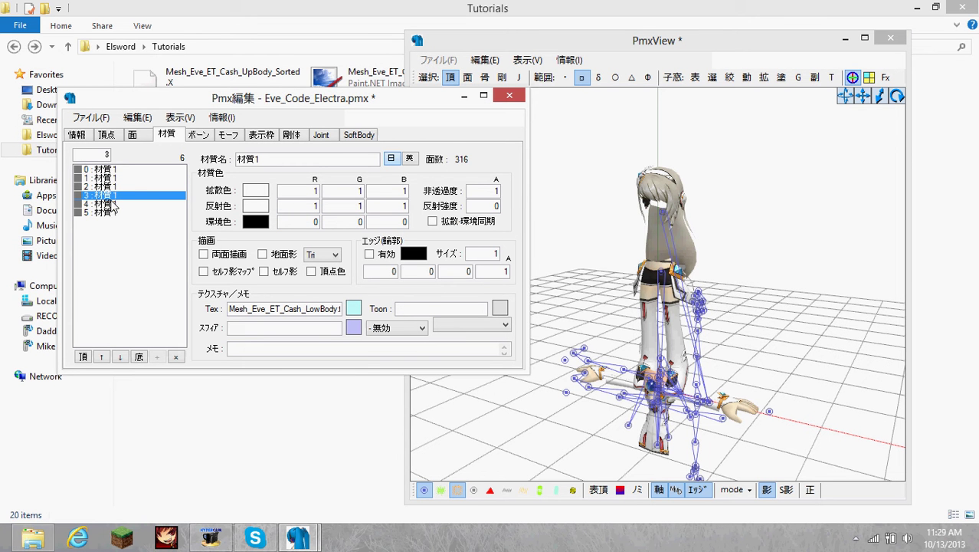
pyautogui.click(113, 206)
pyautogui.click(114, 214)
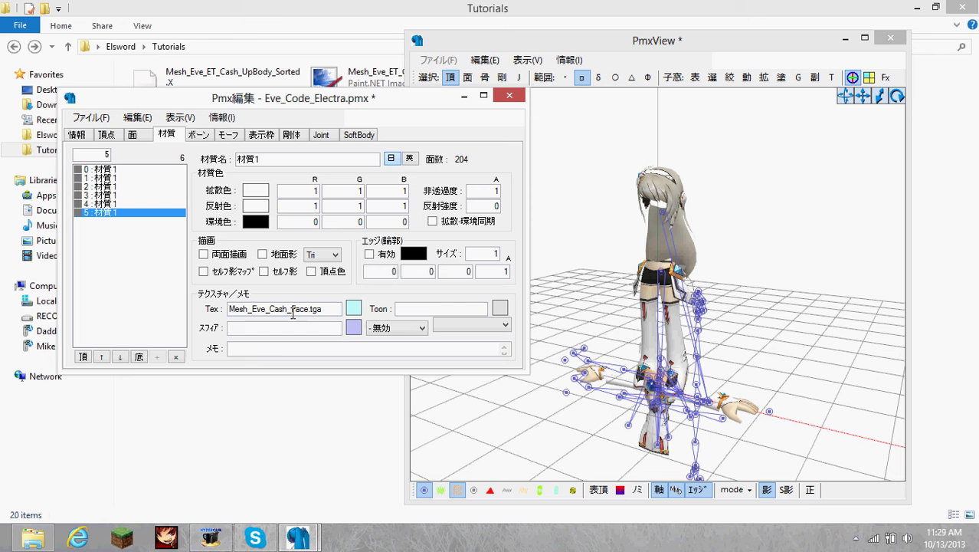
# Step: Compare the Japanese and English name entries of the first material, which uses the foot texture
pyautogui.click(105, 169)
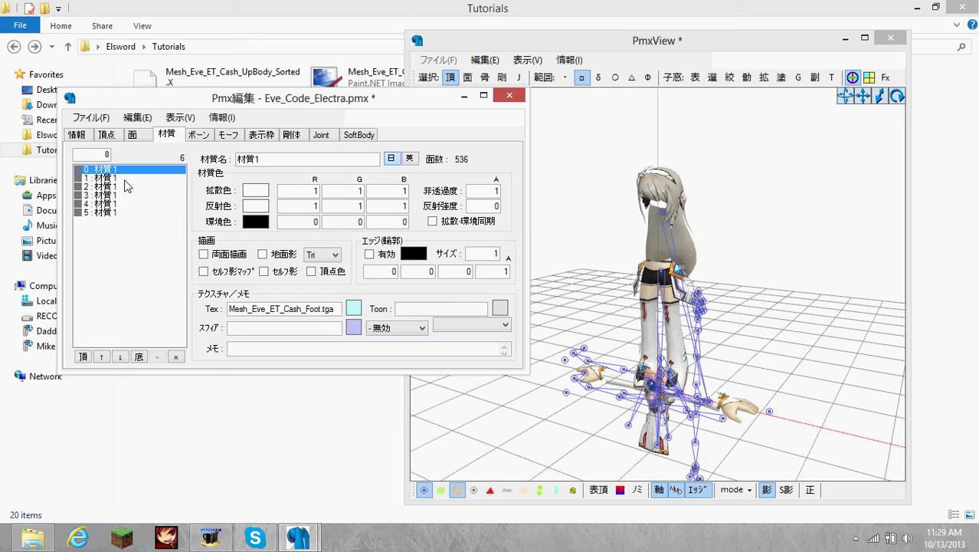
pyautogui.click(409, 159)
pyautogui.click(394, 162)
pyautogui.click(407, 161)
pyautogui.click(392, 160)
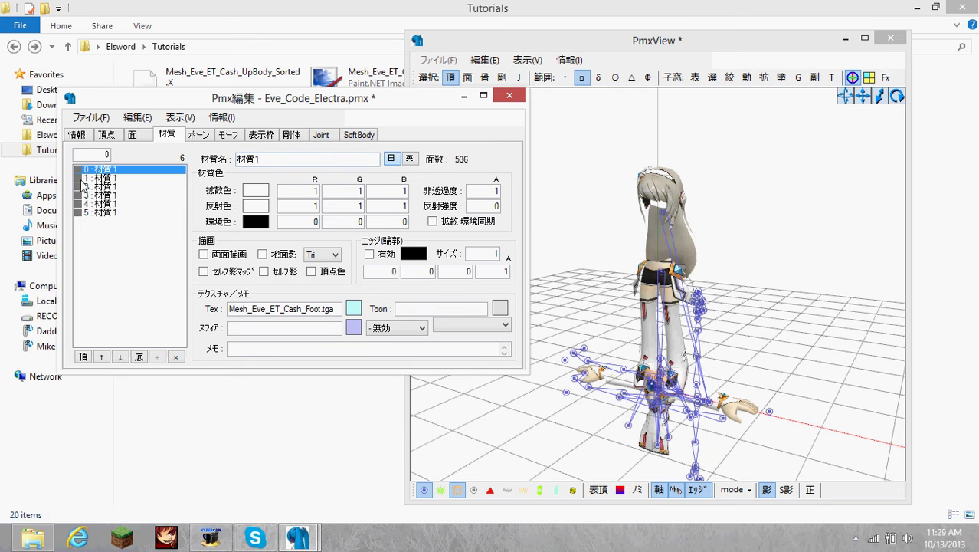
# Step: Select all materials, 0 to 5, and set their specular colour (反射色) to .1 for R, G and B
pyautogui.keyDown('shift'); pyautogui.click(108, 212); pyautogui.keyUp('shift')
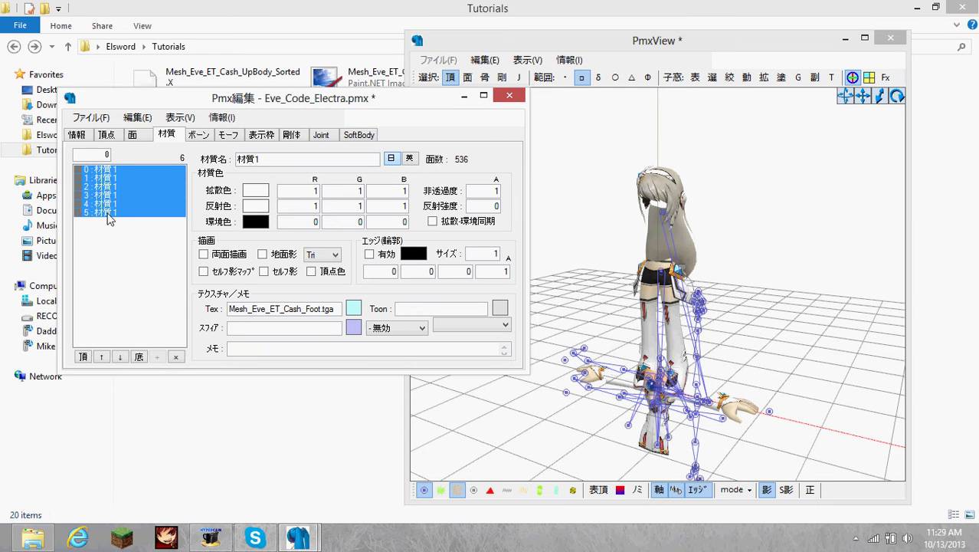
pyautogui.click(112, 171)
pyautogui.keyDown('shift'); pyautogui.click(109, 212); pyautogui.keyUp('shift')
pyautogui.click(352, 206)
pyautogui.write('.')
pyautogui.click(380, 206)
pyautogui.write('.')
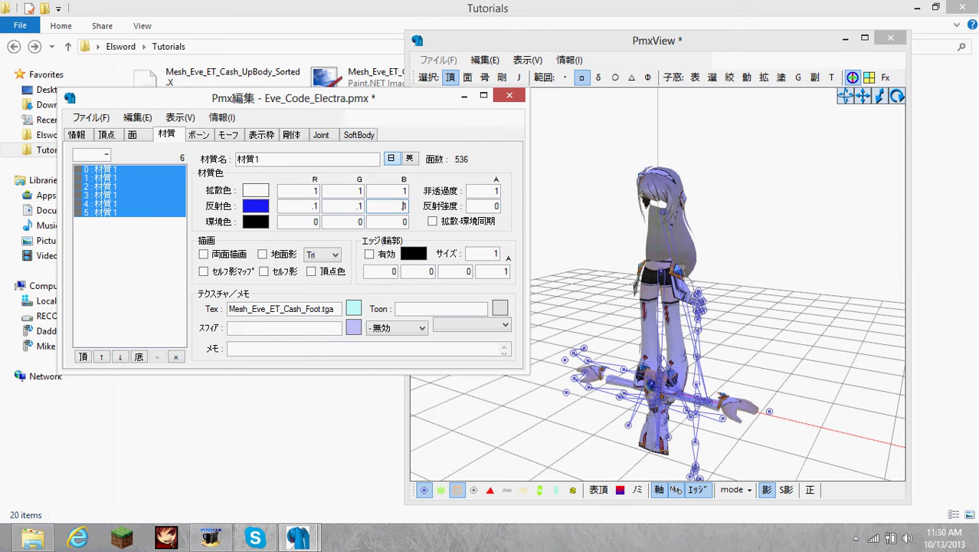
pyautogui.write('.')
# Step: Set the ambient colour (環境色) of all selected materials to .25 for R, G and B
pyautogui.press('Tab')
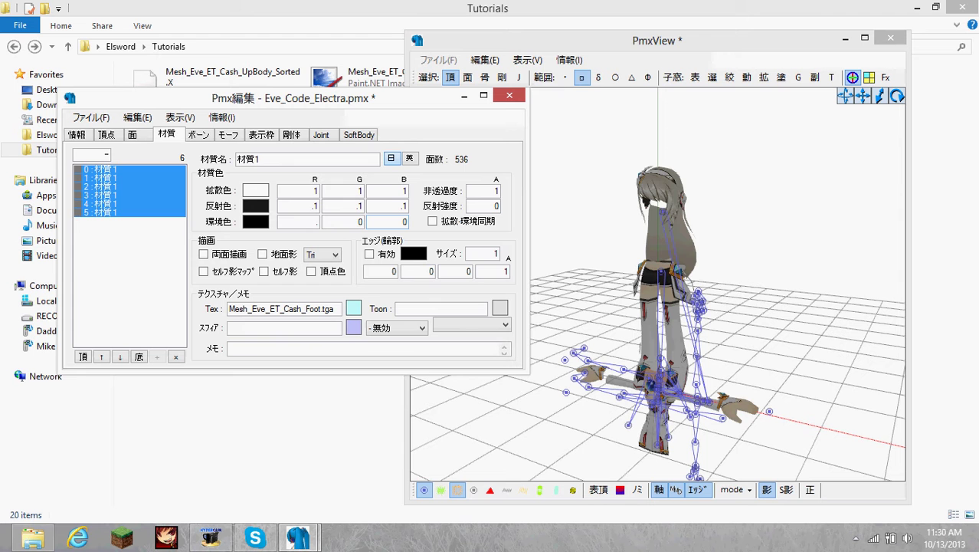
pyautogui.write('.25')
pyautogui.press('Tab')
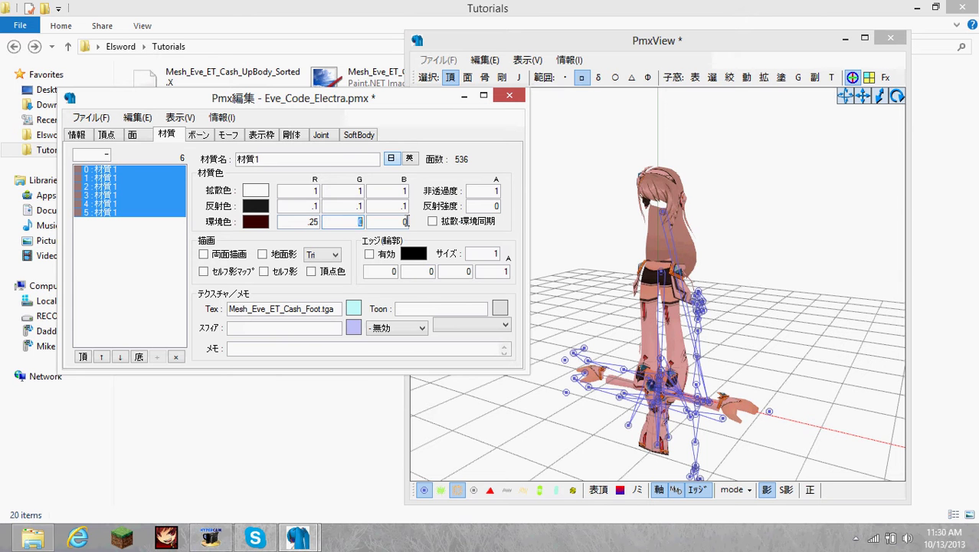
pyautogui.write('.25')
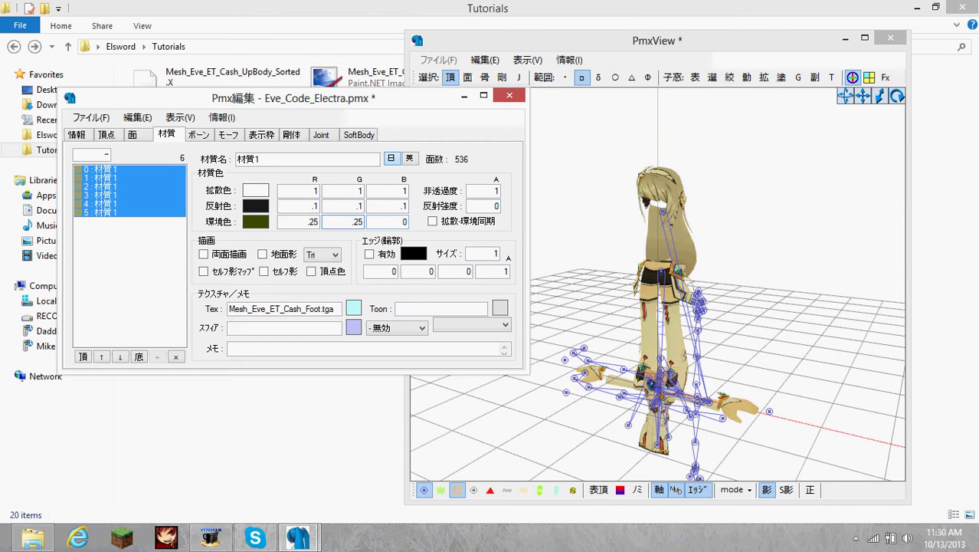
pyautogui.press('Tab')
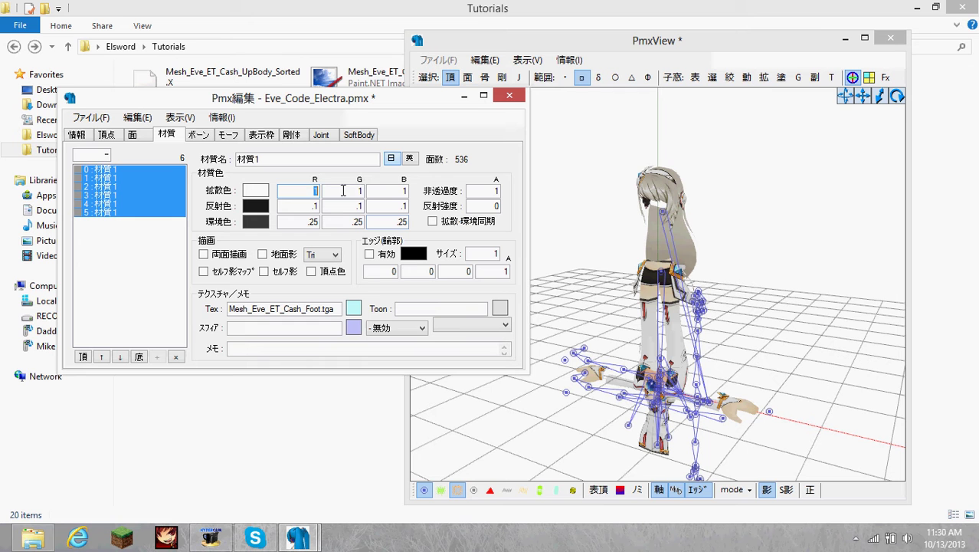
# Step: Check the model's shading with the changed material colours from several angles in the 3D view
pyautogui.click(312, 191)
pyautogui.click(711, 199)
pyautogui.moveTo(676, 197); pyautogui.dragTo(718, 197, button='right')
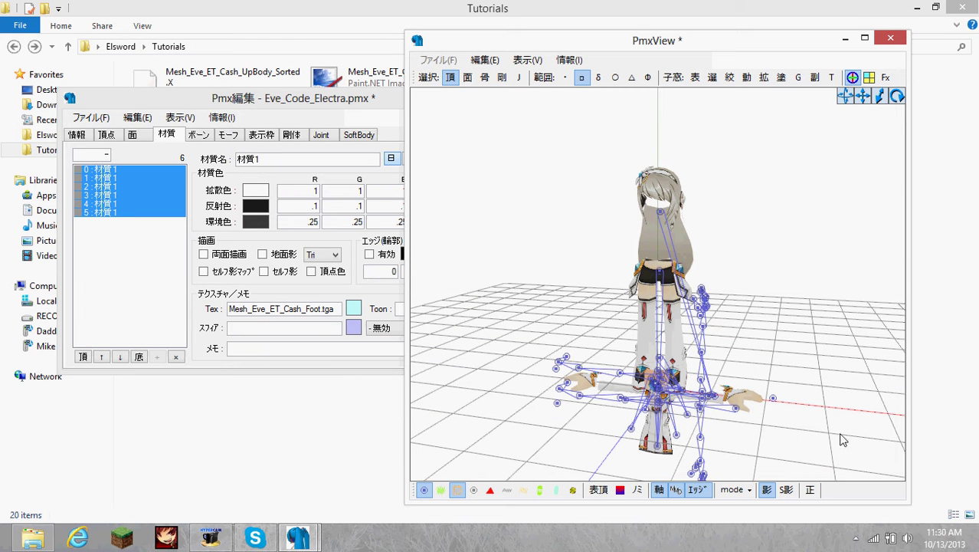
pyautogui.moveTo(815, 337)
pyautogui.mouseDown(button='right')
pyautogui.moveTo(809, 328)
pyautogui.moveTo(817, 334)
pyautogui.mouseUp(button='right')
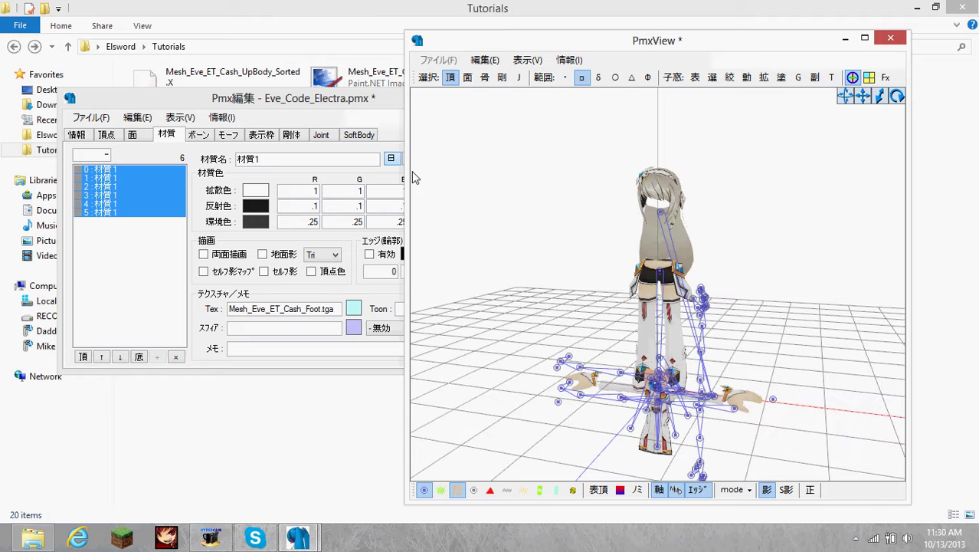
pyautogui.click(321, 105)
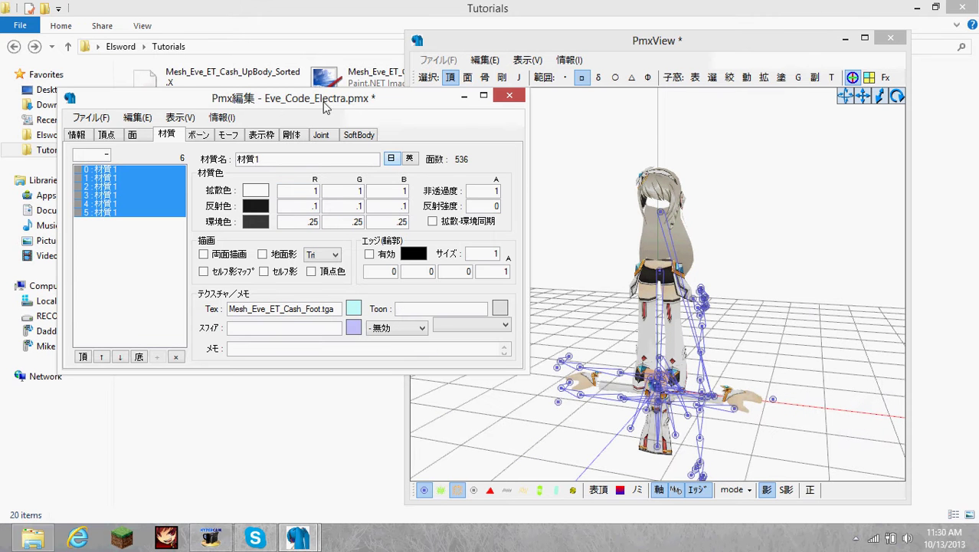
# Step: Look through the bone list, checking the settings of the Bip01_L_Toe0 and センター bones
pyautogui.click(201, 136)
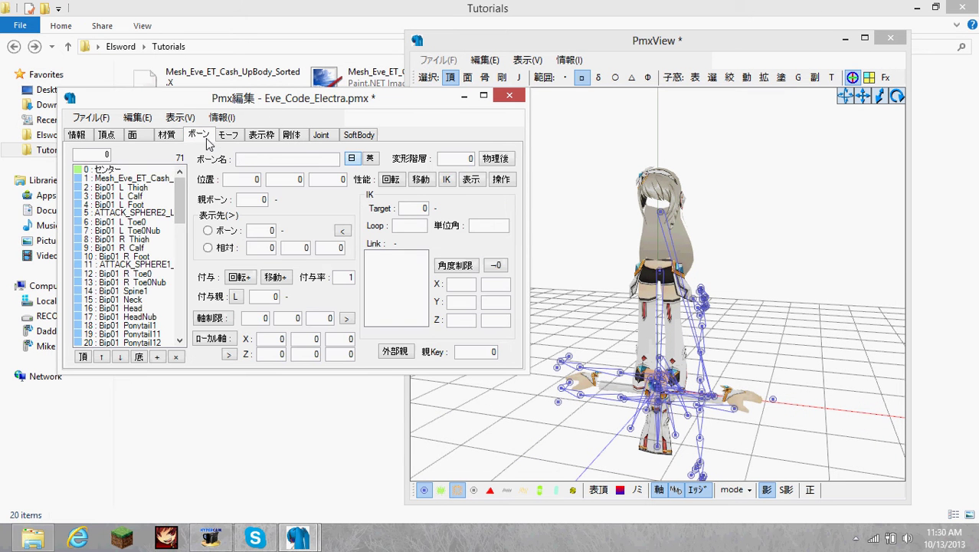
pyautogui.moveTo(178, 201)
pyautogui.mouseDown()
pyautogui.moveTo(178, 315)
pyautogui.moveTo(175, 183)
pyautogui.mouseUp()
pyautogui.moveTo(178, 202)
pyautogui.mouseDown()
pyautogui.moveTo(196, 326)
pyautogui.moveTo(169, 201)
pyautogui.mouseUp()
pyautogui.click(127, 221)
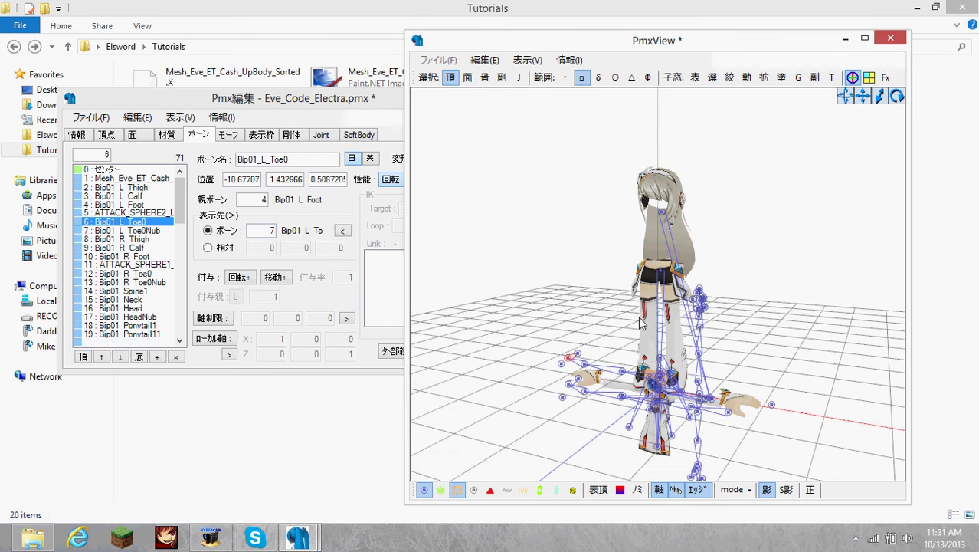
pyautogui.click(123, 170)
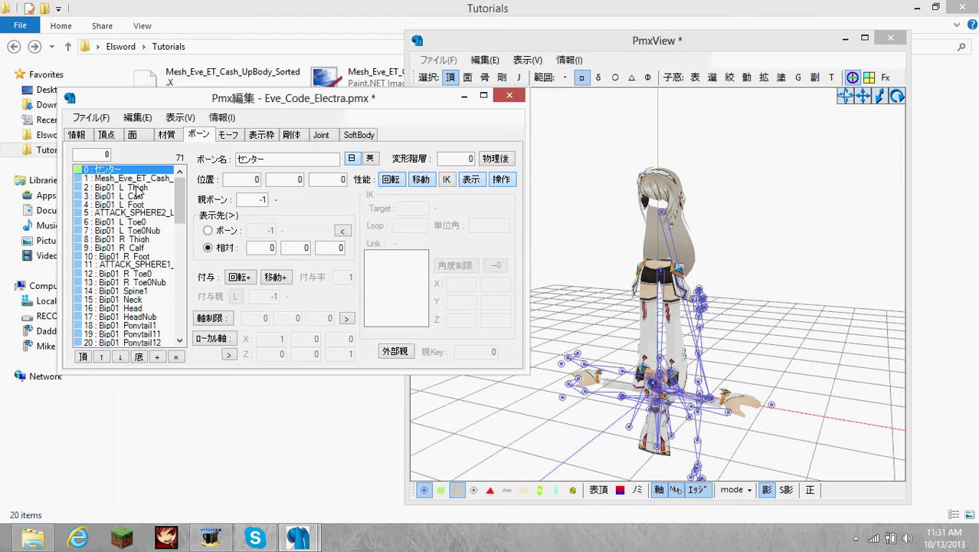
pyautogui.moveTo(179, 196); pyautogui.dragTo(185, 158)
# Step: Look at the morph settings and the panel categories available for facial morphs
pyautogui.click(228, 136)
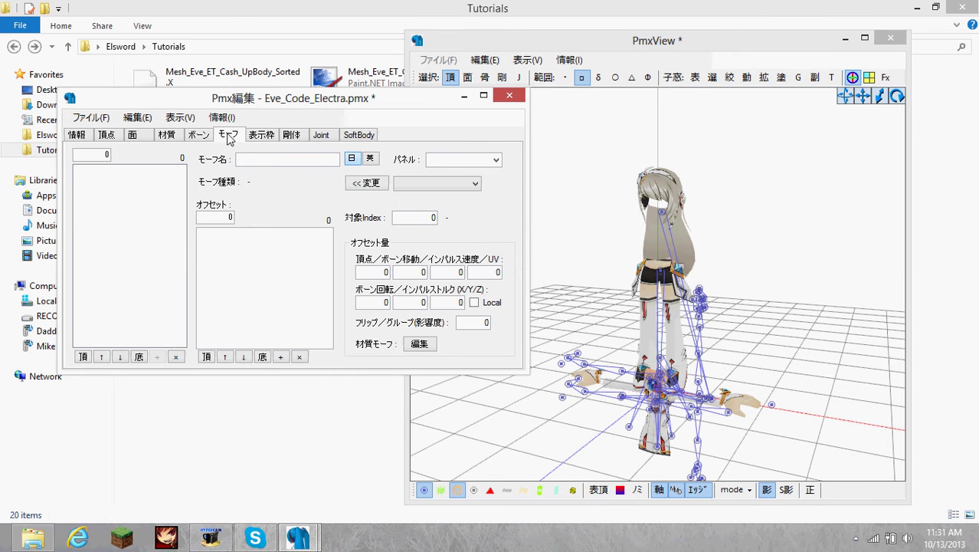
pyautogui.click(450, 160)
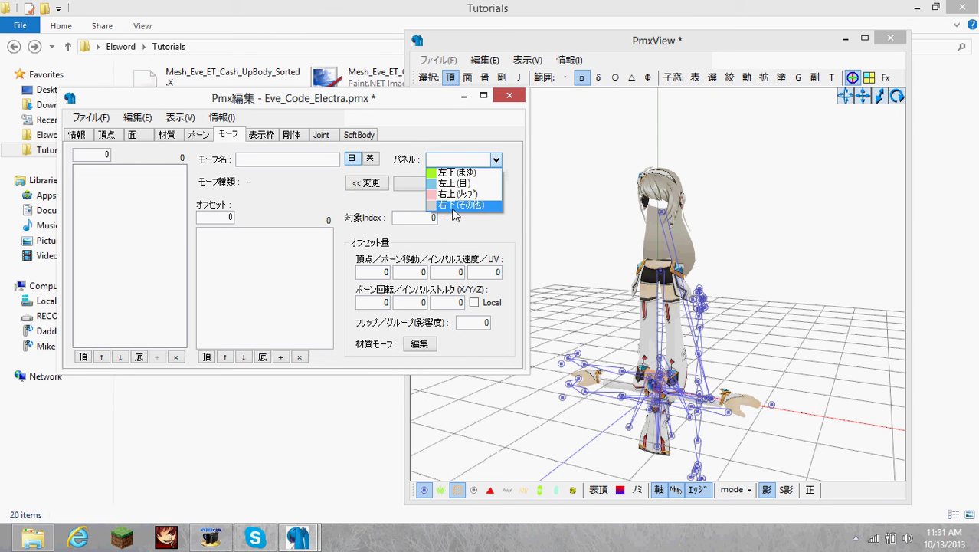
pyautogui.click(427, 134)
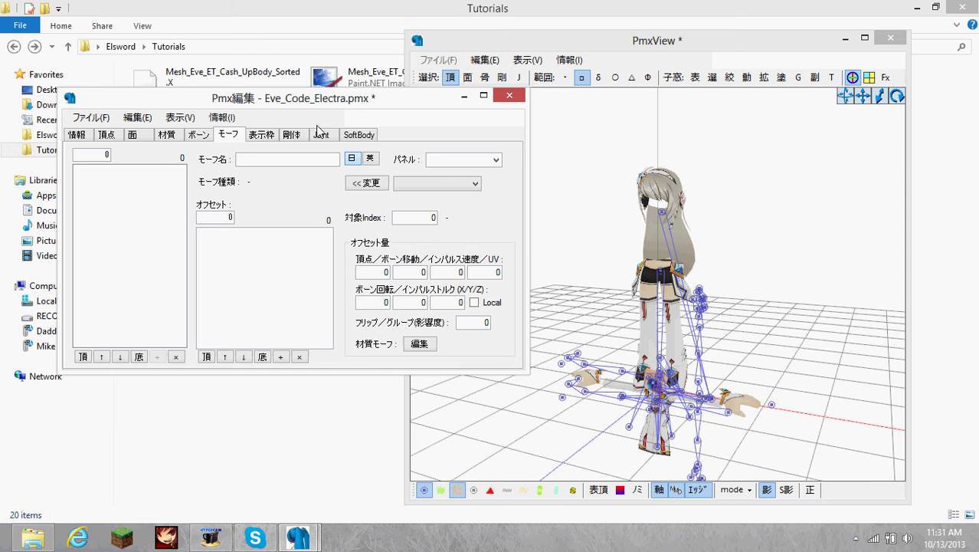
# Step: Look through the display frame section, checking the elements of the 表情 and Root frames
pyautogui.click(262, 136)
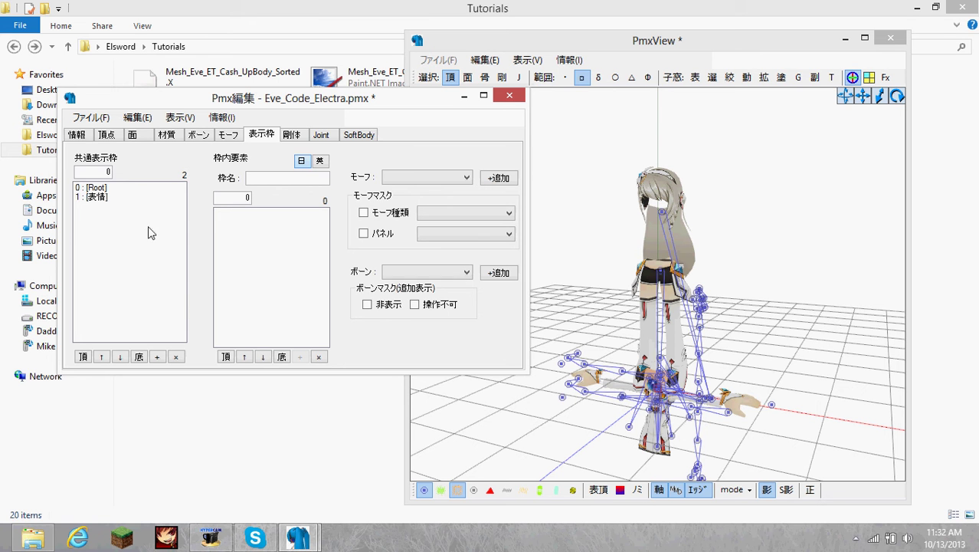
pyautogui.click(116, 205)
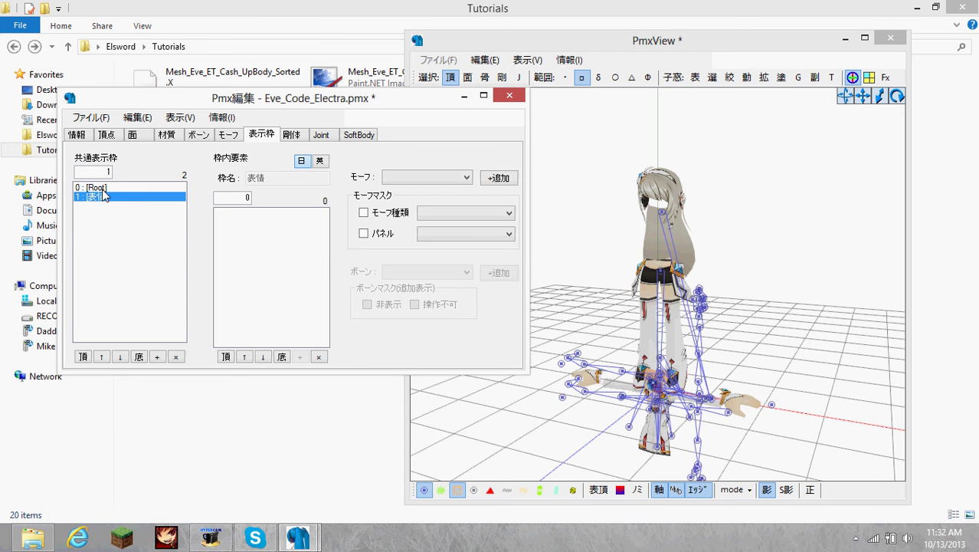
pyautogui.click(115, 189)
pyautogui.click(253, 214)
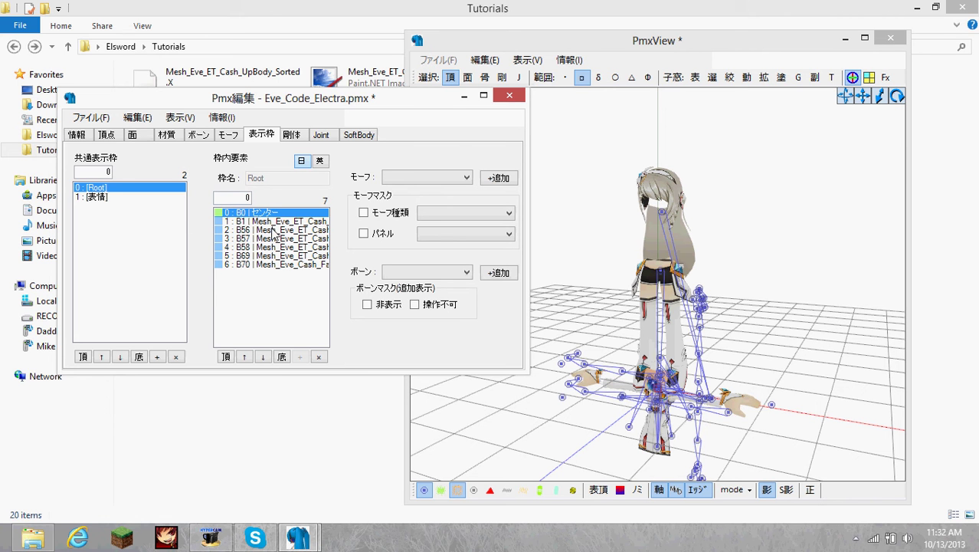
pyautogui.click(127, 303)
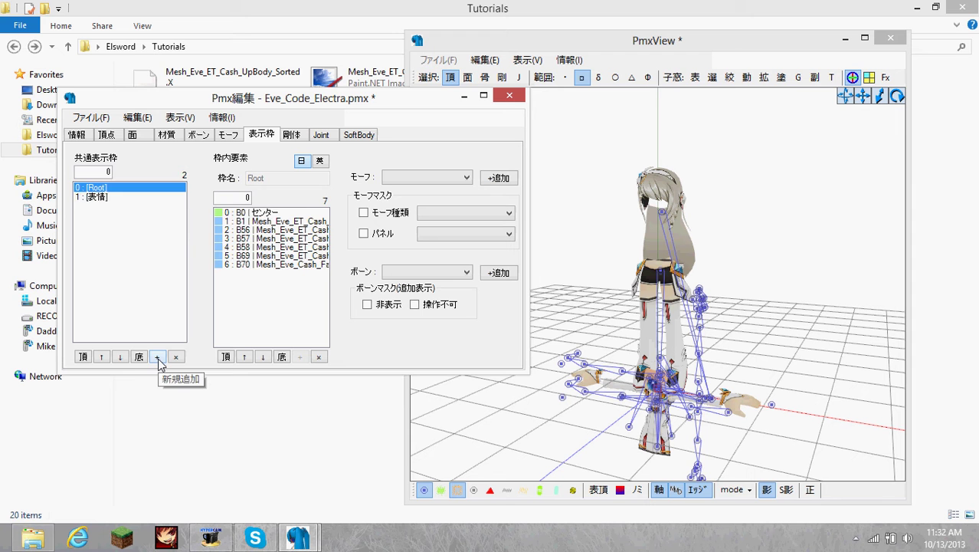
# Step: Add a new display frame, browse the bones that can be assigned to it, and delete the frame
pyautogui.click(158, 359)
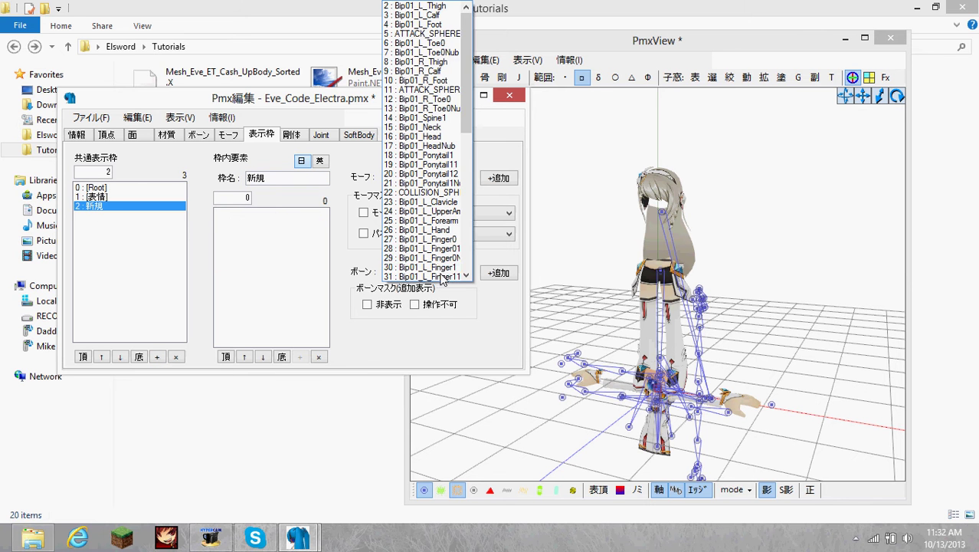
pyautogui.click(449, 272)
pyautogui.moveTo(470, 51); pyautogui.dragTo(471, 6)
pyautogui.click(157, 207)
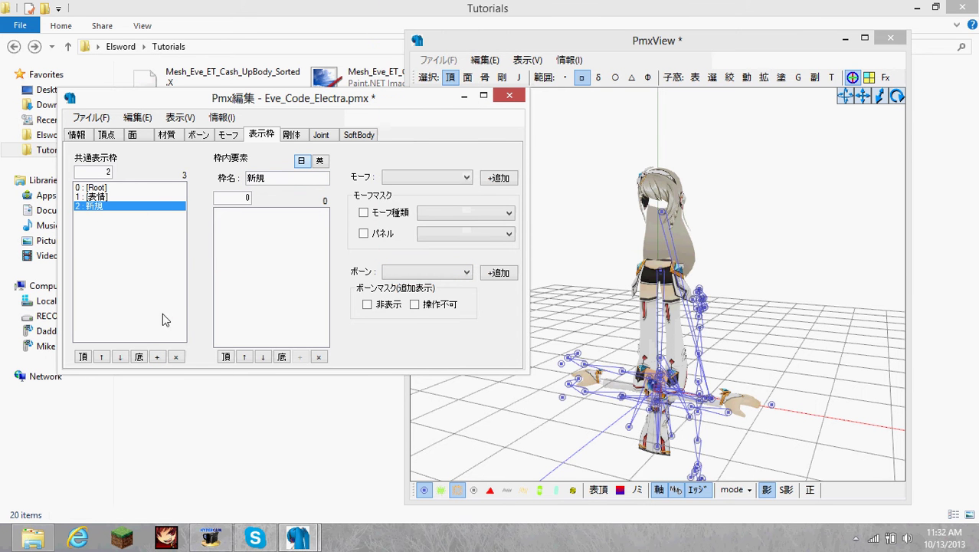
pyautogui.click(176, 357)
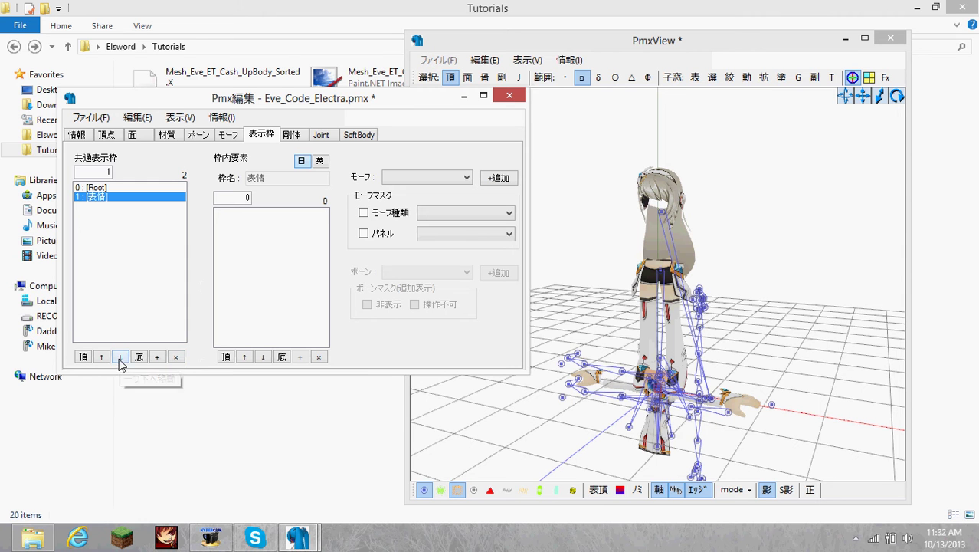
# Step: Look at the rigid body (剛体) settings and examine the model's hair and skirt area up close in the 3D view
pyautogui.click(293, 136)
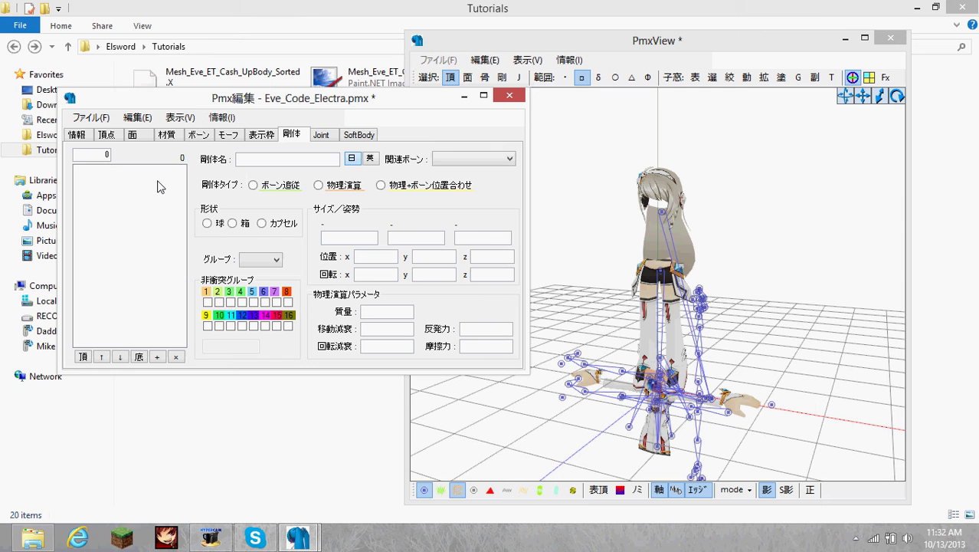
pyautogui.moveTo(704, 213); pyautogui.dragTo(682, 287, button='right')
pyautogui.scroll(4, 714, 257)
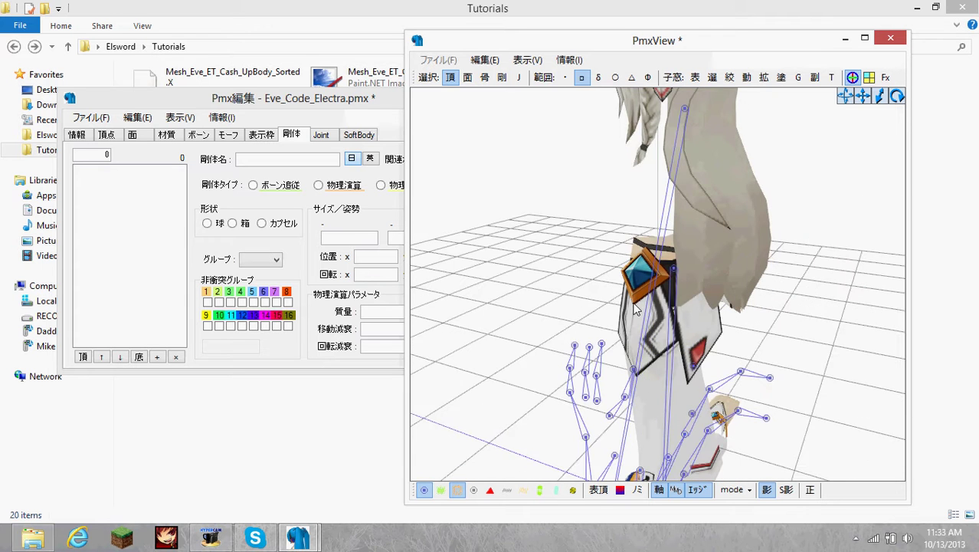
pyautogui.moveTo(697, 321); pyautogui.dragTo(639, 242, button='right')
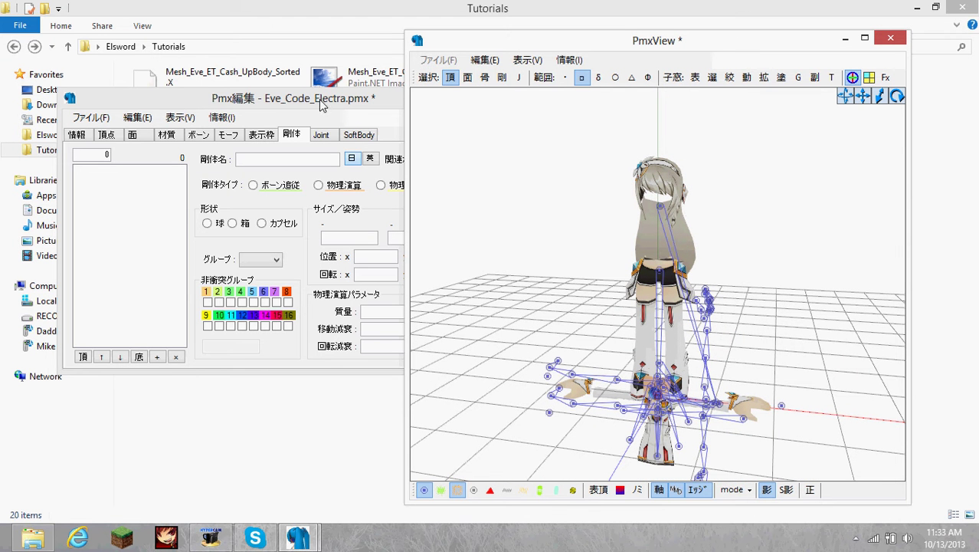
# Step: Look at the Joint settings and examine the model and its bones from several angles in the 3D view
pyautogui.click(323, 134)
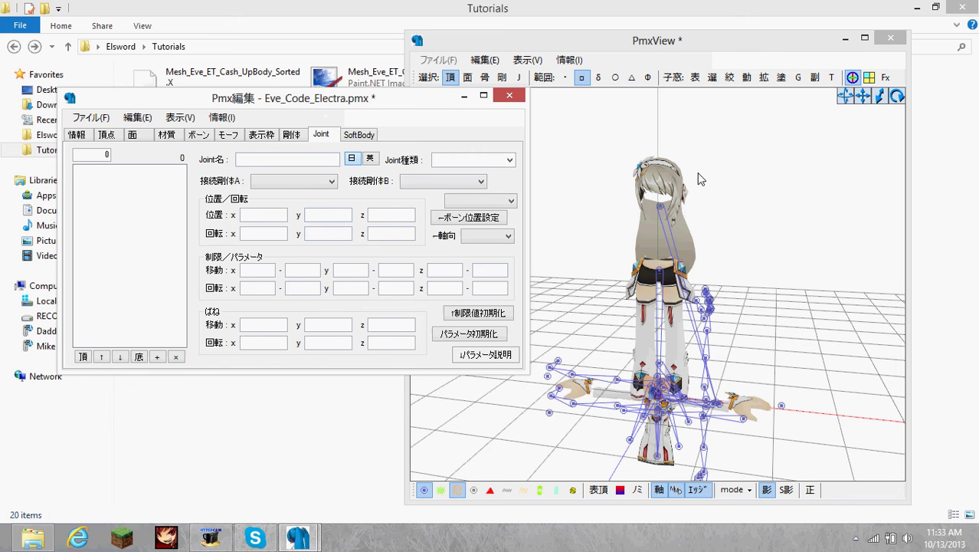
pyautogui.click(743, 174)
pyautogui.moveTo(743, 174); pyautogui.dragTo(691, 210, button='right')
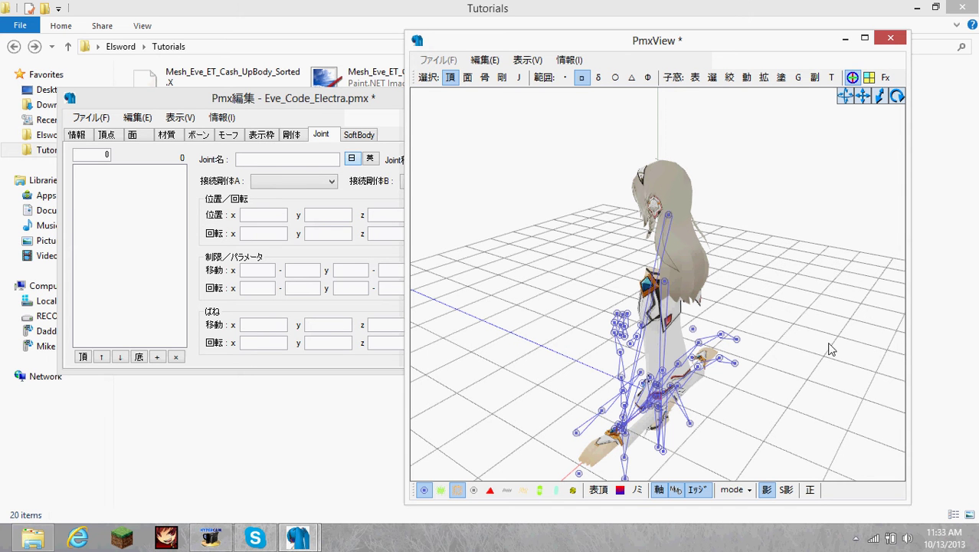
pyautogui.moveTo(652, 228); pyautogui.dragTo(702, 224, button='right')
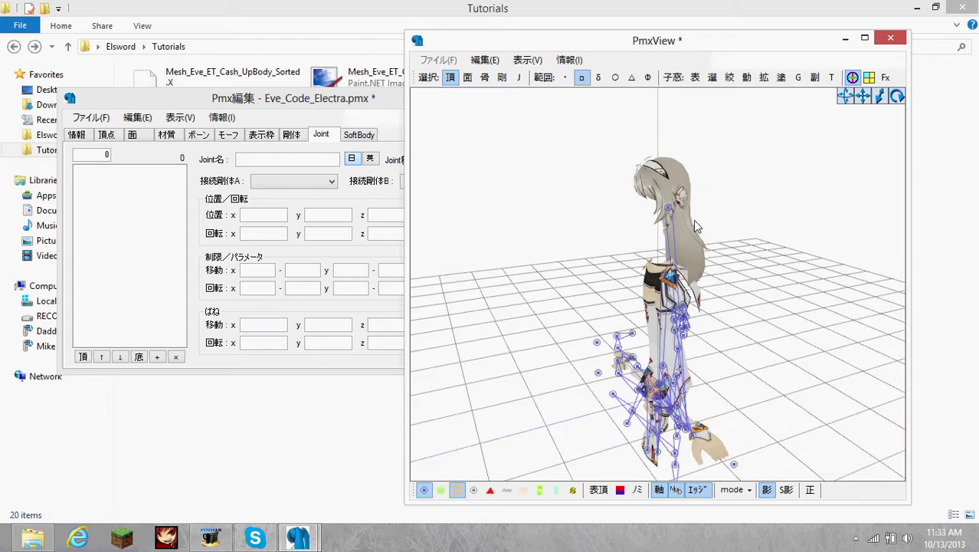
pyautogui.moveTo(673, 224); pyautogui.dragTo(649, 227, button='right')
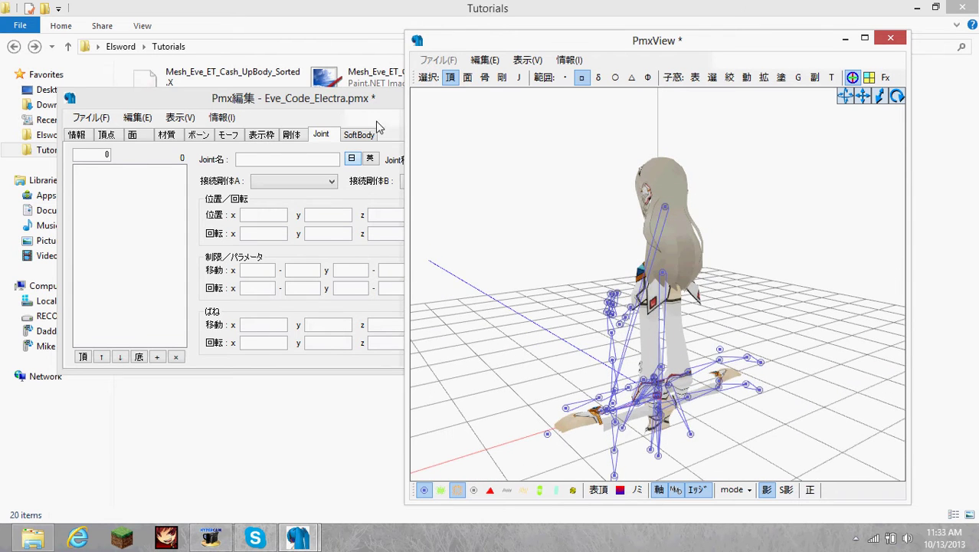
pyautogui.click(377, 100)
pyautogui.moveTo(637, 221); pyautogui.dragTo(719, 223, button='right')
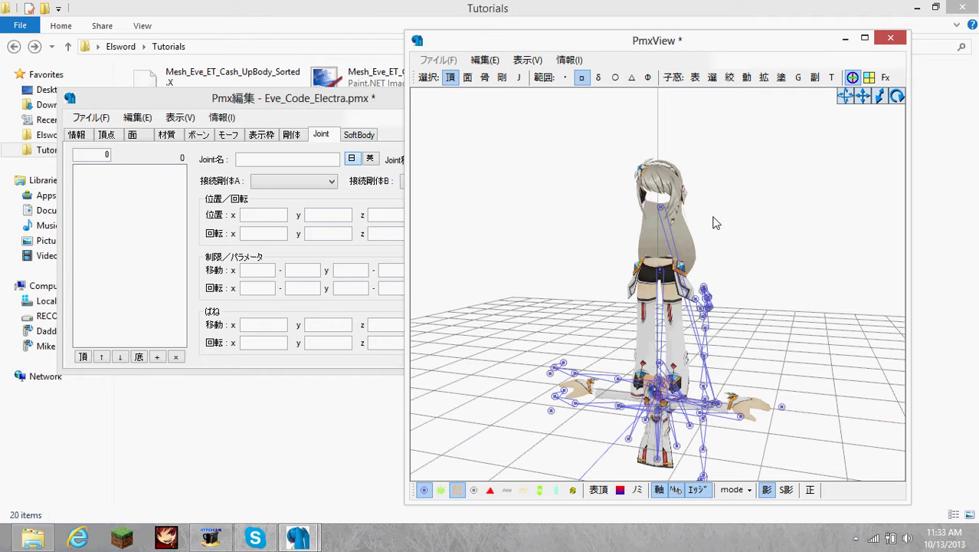
pyautogui.moveTo(718, 222); pyautogui.dragTo(726, 316, button='right')
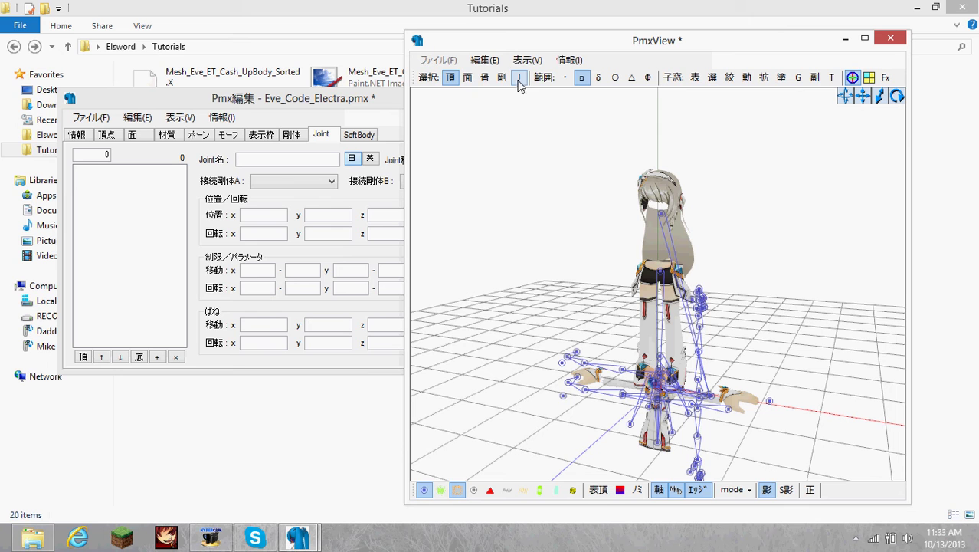
# Step: Try rectangular vertex selections on the model's head and body in the 3D view, clearing each selection
pyautogui.moveTo(541, 148); pyautogui.dragTo(793, 222)
pyautogui.moveTo(793, 222); pyautogui.dragTo(741, 248, button='right')
pyautogui.click(740, 248)
pyautogui.moveTo(570, 239); pyautogui.dragTo(747, 322)
pyautogui.moveTo(798, 343); pyautogui.dragTo(708, 316, button='right')
pyautogui.click(731, 299)
pyautogui.moveTo(690, 283); pyautogui.dragTo(662, 359)
pyautogui.moveTo(693, 325); pyautogui.dragTo(805, 282, button='right')
pyautogui.click(826, 282)
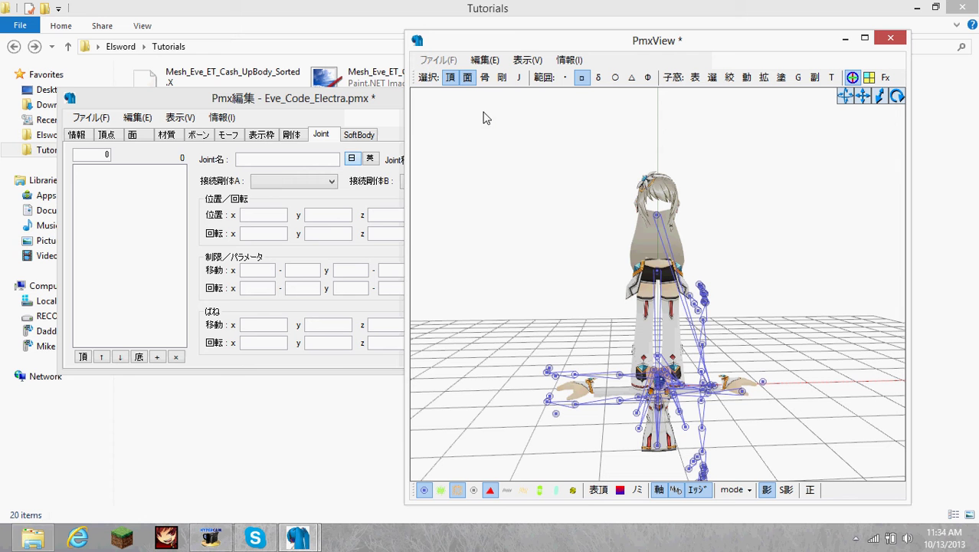
# Step: Try selecting faces of the model's long hair in face selection mode, inspect them from the side, and clear the selection
pyautogui.click(466, 79)
pyautogui.moveTo(598, 210); pyautogui.dragTo(657, 248)
pyautogui.moveTo(753, 221); pyautogui.dragTo(781, 220, button='right')
pyautogui.scroll(5, 783, 215)
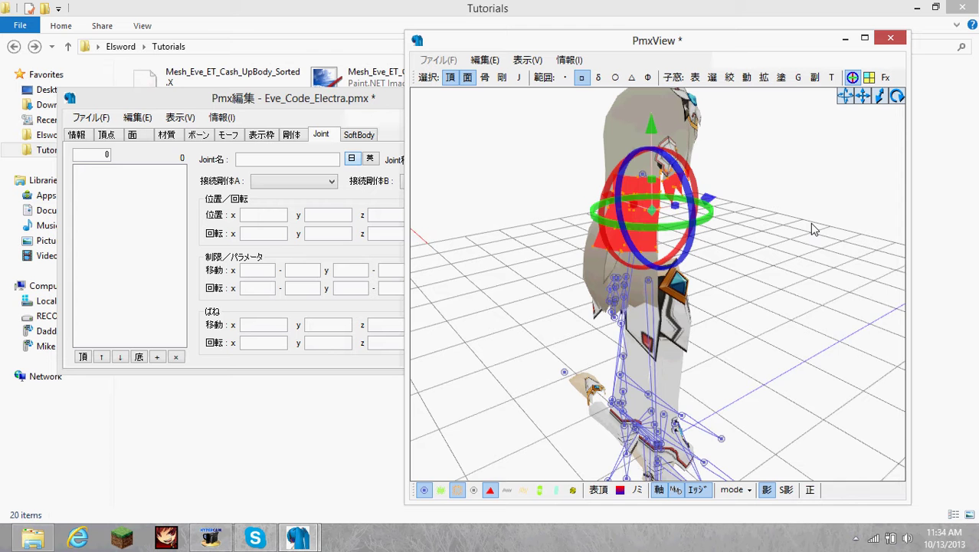
pyautogui.moveTo(811, 223)
pyautogui.mouseDown(button='right')
pyautogui.moveTo(841, 224)
pyautogui.moveTo(797, 223)
pyautogui.mouseUp(button='right')
pyautogui.press('Delete')
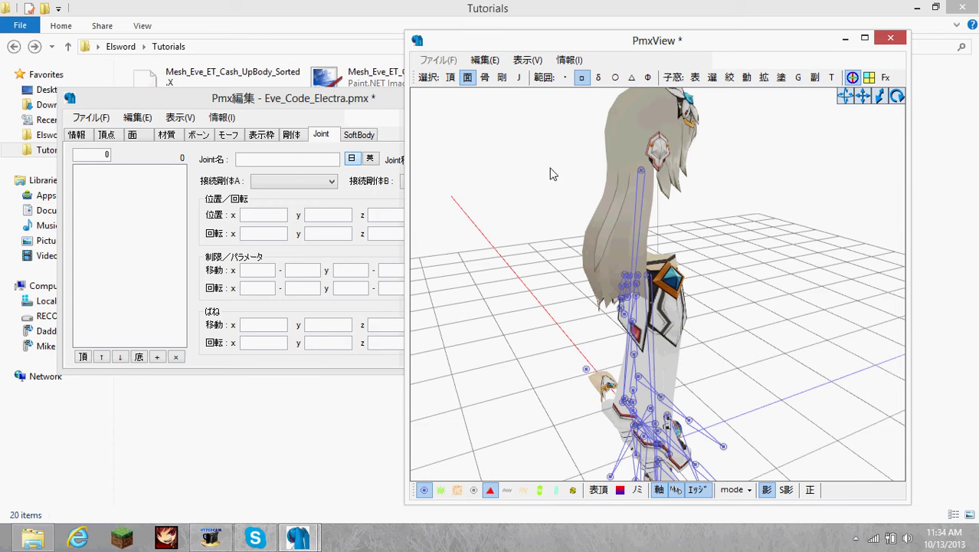
# Step: Select the bones around the model's upper body and thighs with a rectangle in bone selection mode
pyautogui.moveTo(712, 220); pyautogui.dragTo(463, 83, button='right')
pyautogui.click(484, 78)
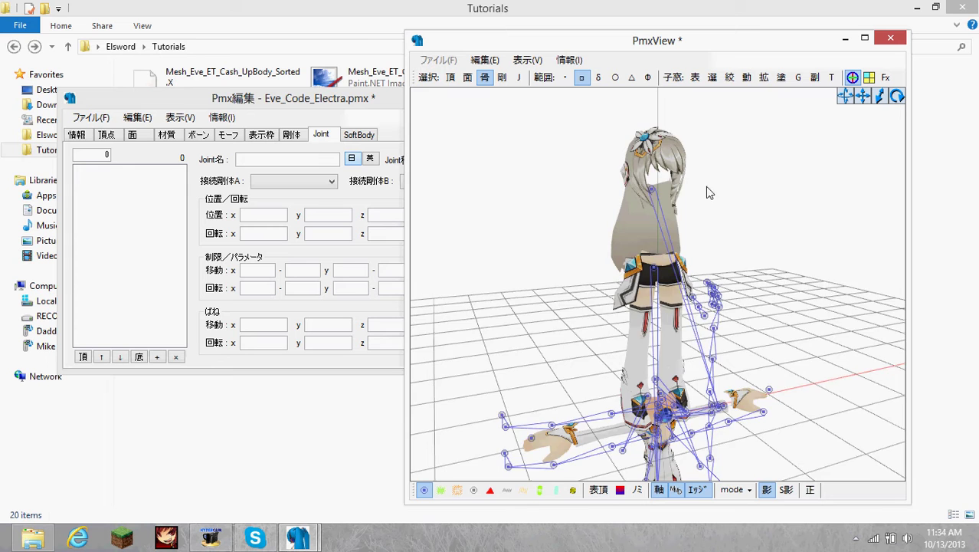
pyautogui.moveTo(806, 267); pyautogui.dragTo(778, 264, button='right')
pyautogui.moveTo(543, 155); pyautogui.dragTo(786, 403)
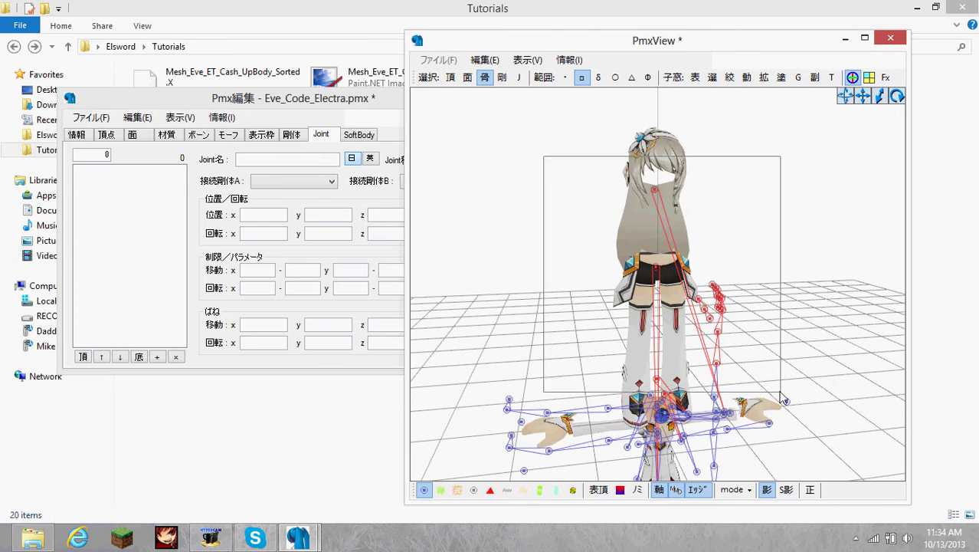
pyautogui.press('Left')
pyautogui.press('Left')
pyautogui.press('Left')
pyautogui.press('Left')
pyautogui.press('Left')
pyautogui.press('Left')
pyautogui.moveTo(767, 374); pyautogui.dragTo(800, 384, button='right')
pyautogui.press('Left')
pyautogui.press('Left')
pyautogui.press('Left')
pyautogui.press('Left')
pyautogui.press('Left')
pyautogui.press('Left')
pyautogui.press('Left')
pyautogui.press('Left')
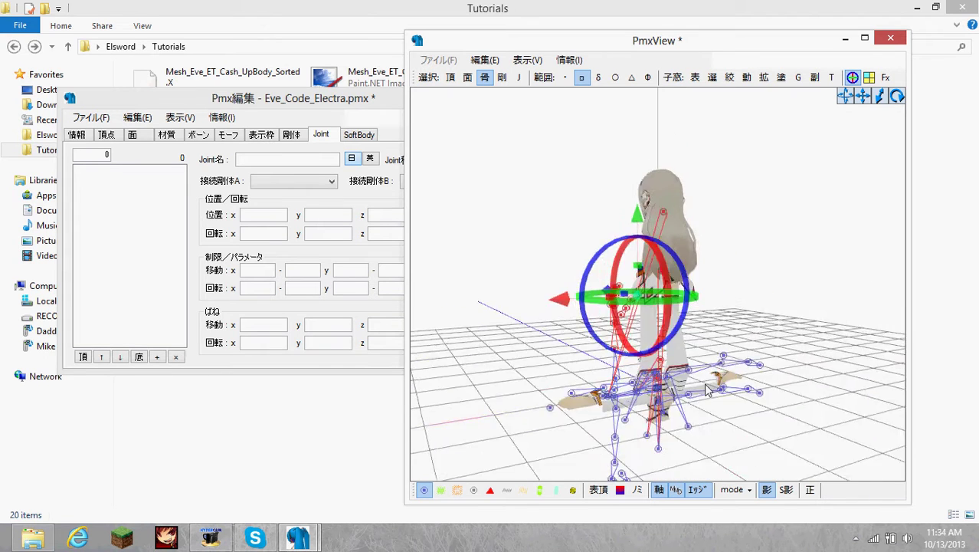
pyautogui.press('Left')
pyautogui.press('Left')
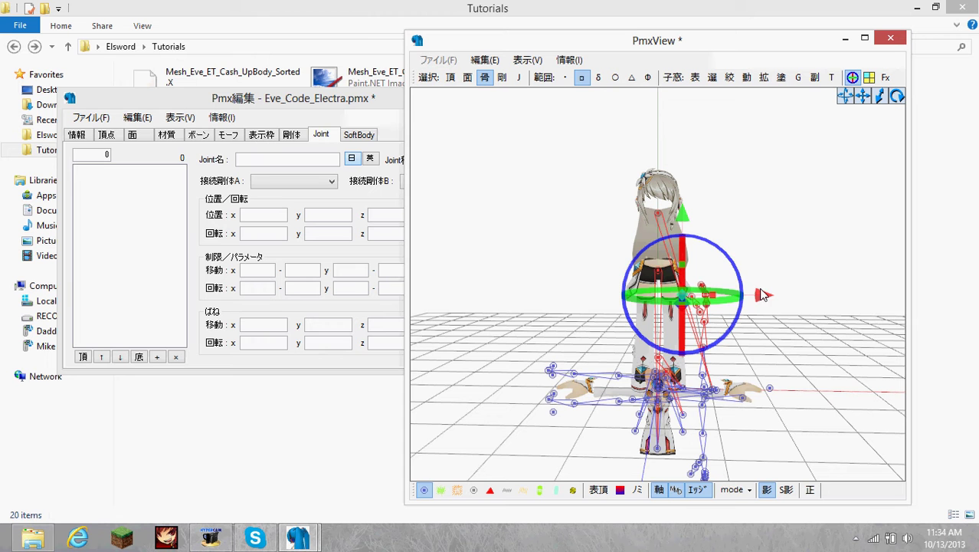
# Step: Try moving the selected bones along the X axis away from the model, undo the move, and clear the selection
pyautogui.moveTo(762, 295); pyautogui.dragTo(589, 322)
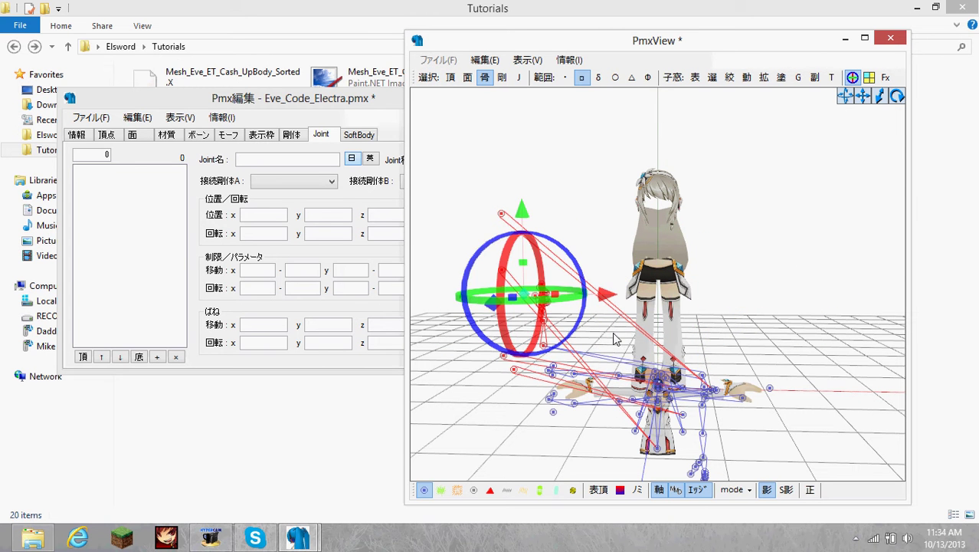
pyautogui.hotkey('ctrl', 'z')
pyautogui.click(760, 234)
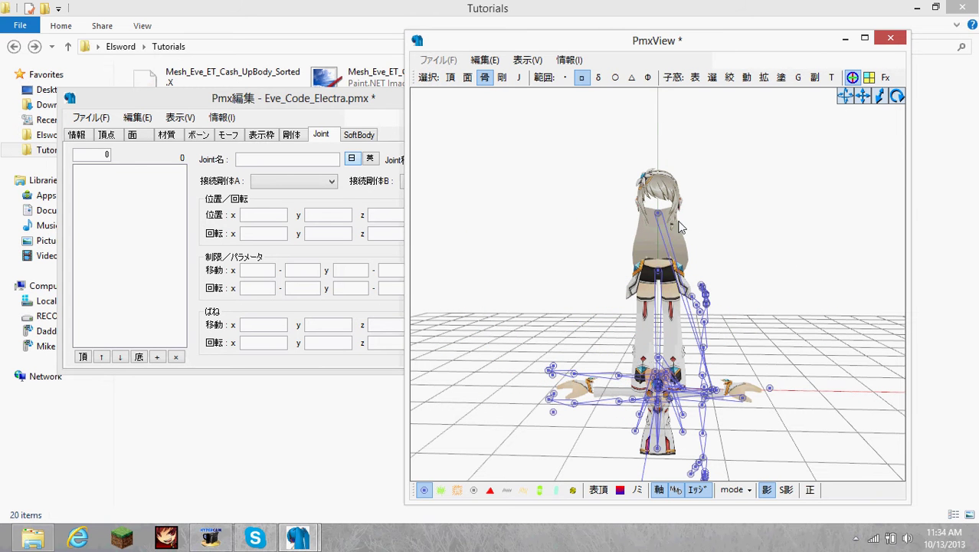
# Step: Try the rigid body and joint selection modes in the 3D view and turn them off again
pyautogui.click(502, 78)
pyautogui.moveTo(724, 181)
pyautogui.mouseDown(button='right')
pyautogui.moveTo(610, 185)
pyautogui.moveTo(719, 192)
pyautogui.mouseUp(button='right')
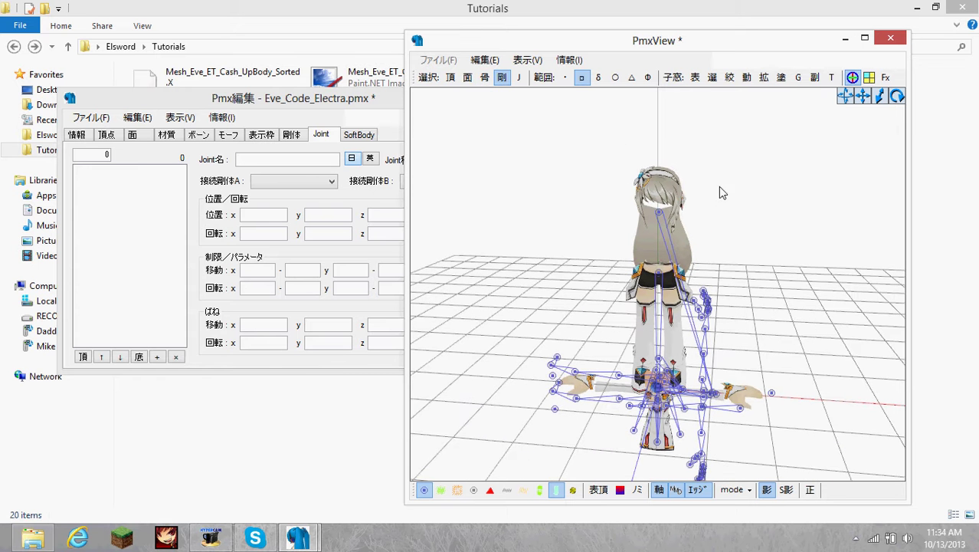
pyautogui.click(519, 78)
pyautogui.click(519, 81)
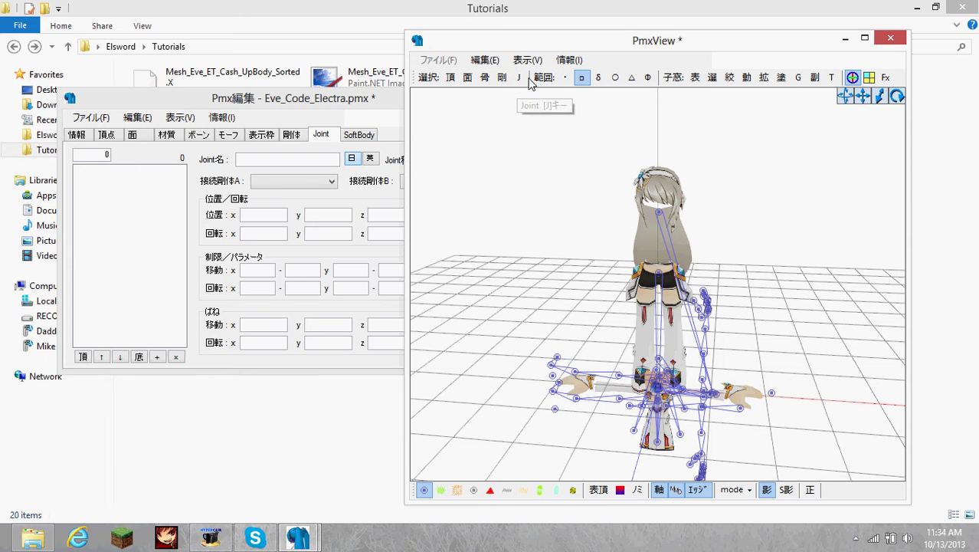
pyautogui.click(581, 77)
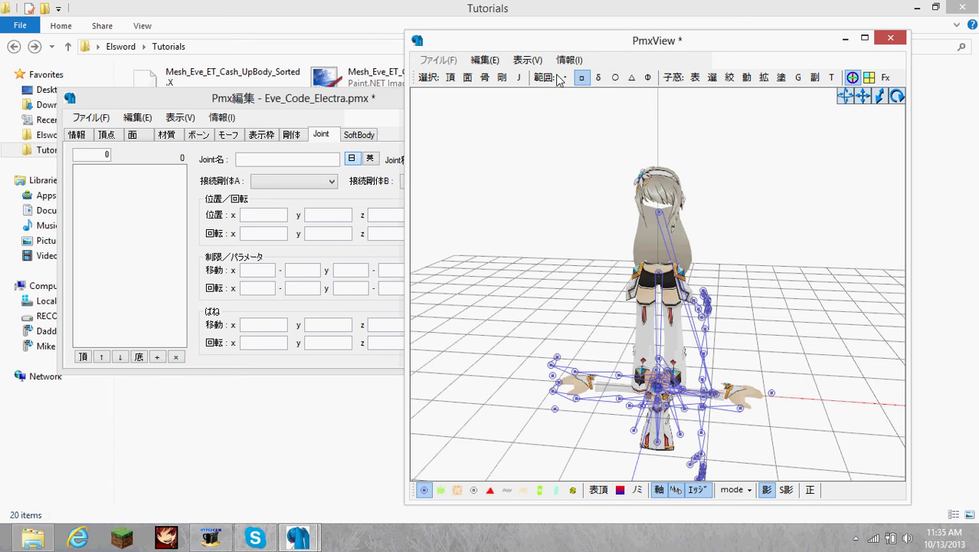
# Step: Try selecting a single vertex on the model's head with the point selection range, and clear the selection
pyautogui.click(451, 77)
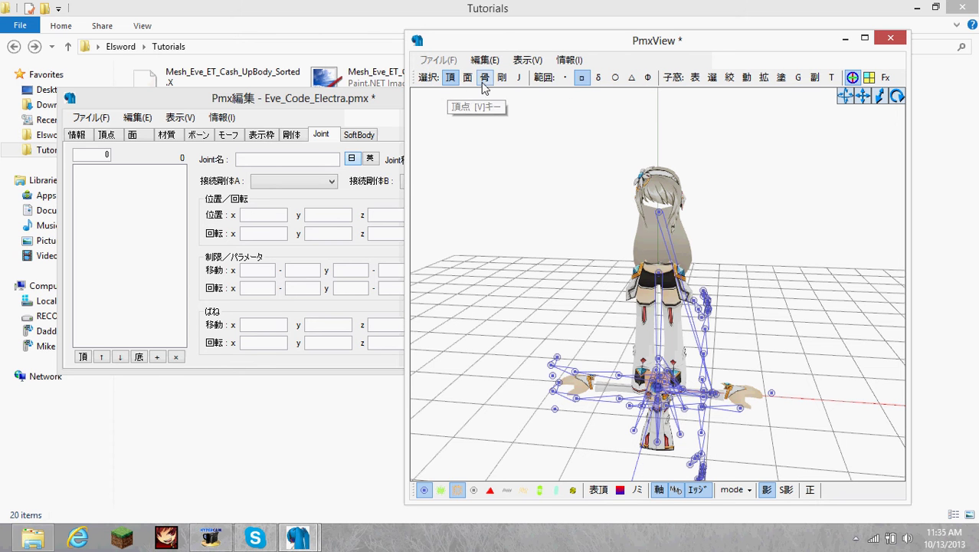
pyautogui.click(565, 78)
pyautogui.moveTo(675, 148); pyautogui.dragTo(676, 201, button='right')
pyautogui.scroll(4, 676, 201)
pyautogui.moveTo(675, 235); pyautogui.dragTo(709, 230, button='right')
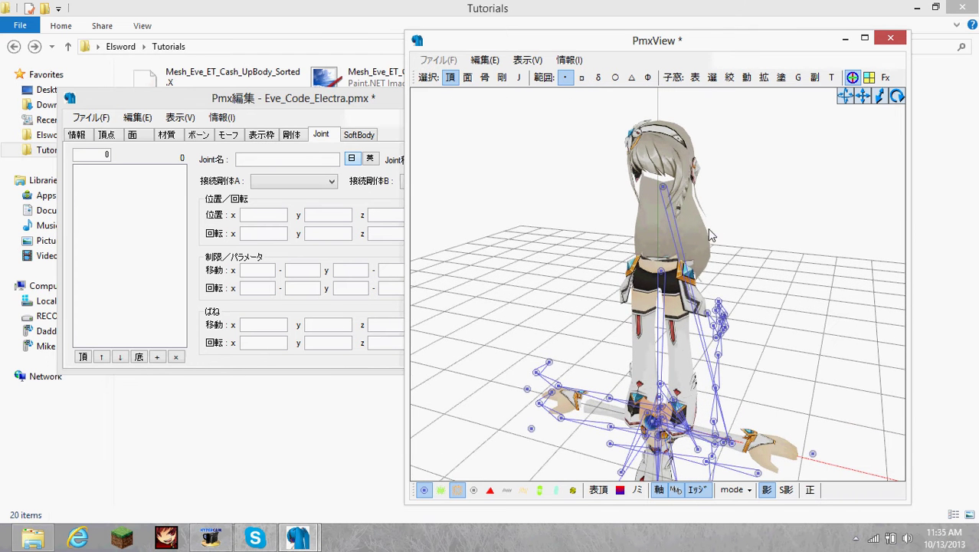
pyautogui.click(672, 155)
pyautogui.moveTo(767, 145)
pyautogui.mouseDown(button='right')
pyautogui.moveTo(739, 153)
pyautogui.moveTo(775, 147)
pyautogui.moveTo(773, 137)
pyautogui.mouseUp(button='right')
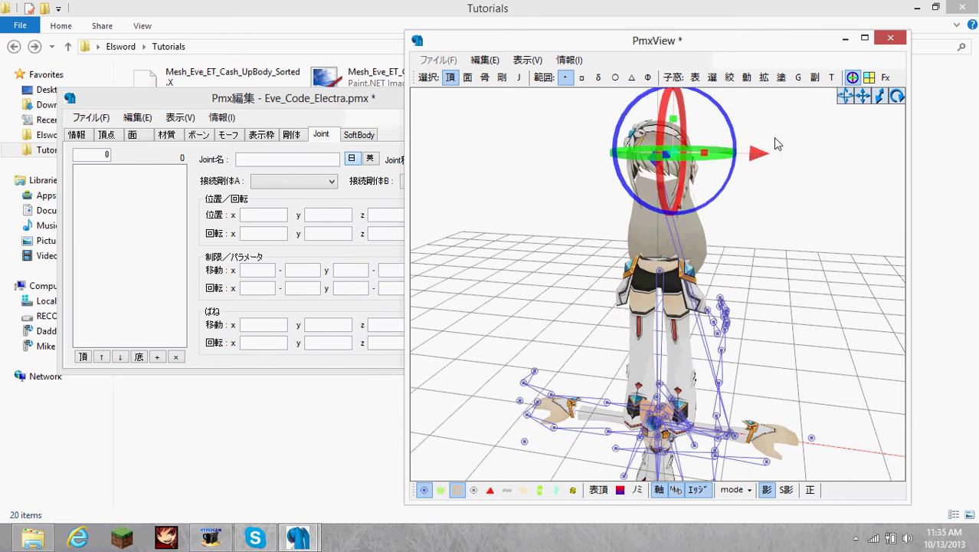
pyautogui.click(773, 138)
# Step: Try a rectangular vertex selection over the model's hair beside the face, and clear the selection
pyautogui.click(581, 77)
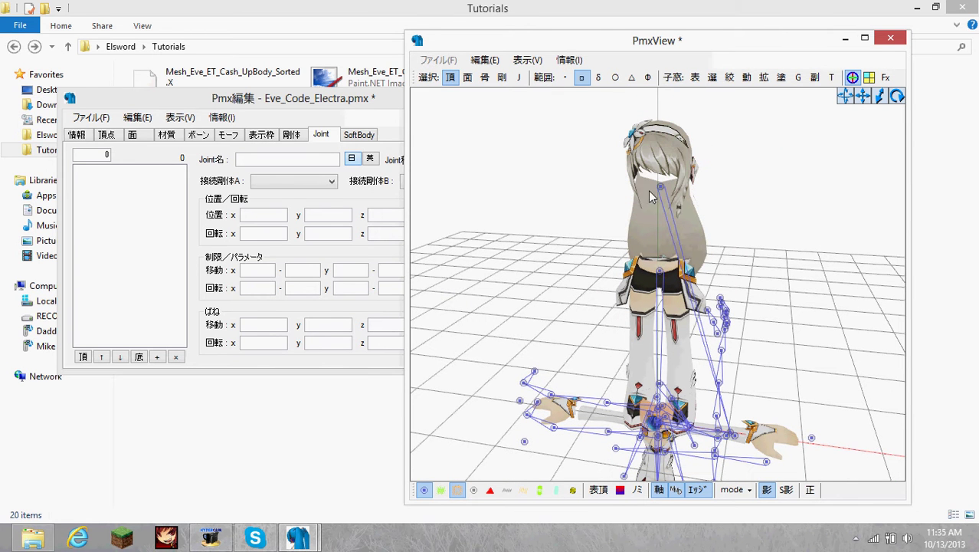
pyautogui.moveTo(579, 166)
pyautogui.mouseDown()
pyautogui.moveTo(705, 245)
pyautogui.moveTo(766, 234)
pyautogui.moveTo(765, 168)
pyautogui.moveTo(651, 123)
pyautogui.moveTo(565, 136)
pyautogui.moveTo(582, 232)
pyautogui.moveTo(653, 227)
pyautogui.mouseUp()
pyautogui.click(643, 126)
# Step: Switch to the freehand selection range, lasso the vertices around the model's head and hair, and clear the selection
pyautogui.click(599, 79)
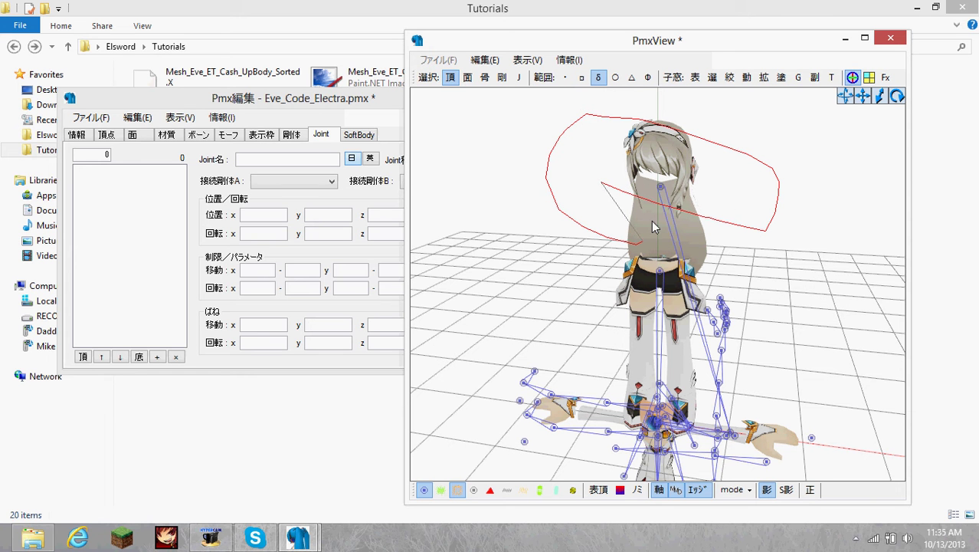
pyautogui.moveTo(639, 157); pyautogui.dragTo(623, 164)
pyautogui.moveTo(770, 196)
pyautogui.mouseDown(button='right')
pyautogui.moveTo(757, 198)
pyautogui.moveTo(783, 230)
pyautogui.moveTo(681, 188)
pyautogui.mouseUp(button='right')
pyautogui.click(783, 230)
pyautogui.moveTo(583, 126)
pyautogui.mouseDown()
pyautogui.moveTo(747, 157)
pyautogui.moveTo(728, 243)
pyautogui.moveTo(626, 245)
pyautogui.mouseUp()
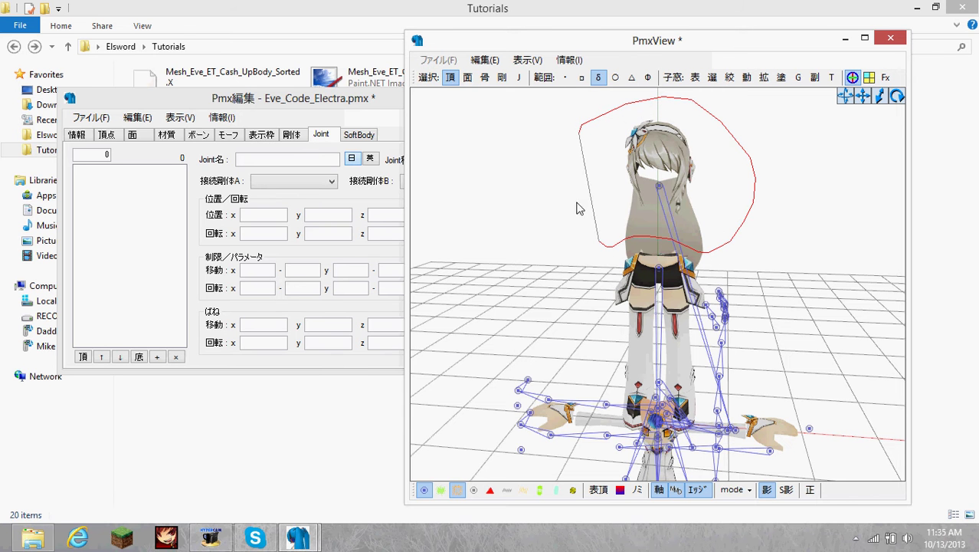
pyautogui.moveTo(579, 209); pyautogui.dragTo(590, 124)
pyautogui.moveTo(808, 190)
pyautogui.mouseDown(button='right')
pyautogui.moveTo(704, 190)
pyautogui.moveTo(881, 199)
pyautogui.moveTo(799, 191)
pyautogui.mouseUp(button='right')
pyautogui.click(799, 191)
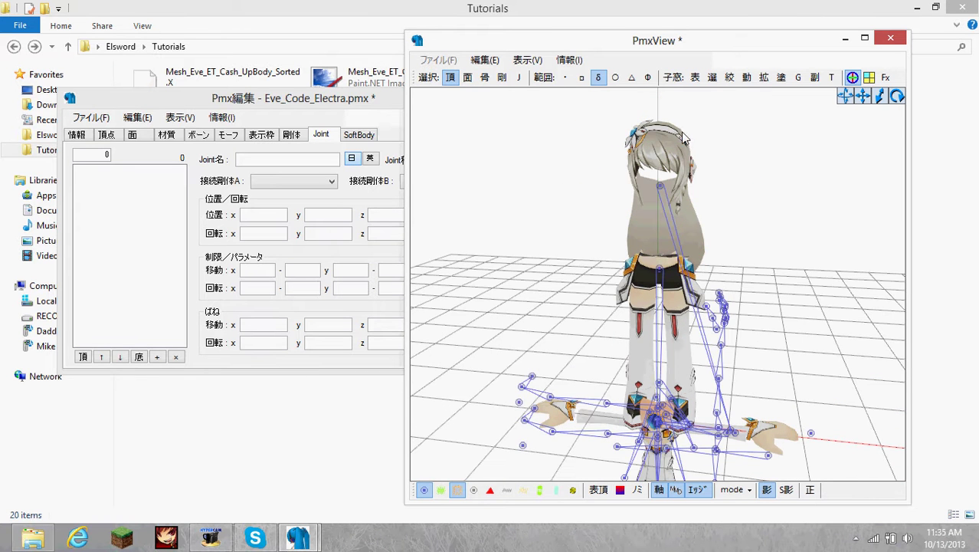
# Step: Switch to the circular selection range, try selecting vertices on the model's long hair, and clear the selection
pyautogui.click(618, 78)
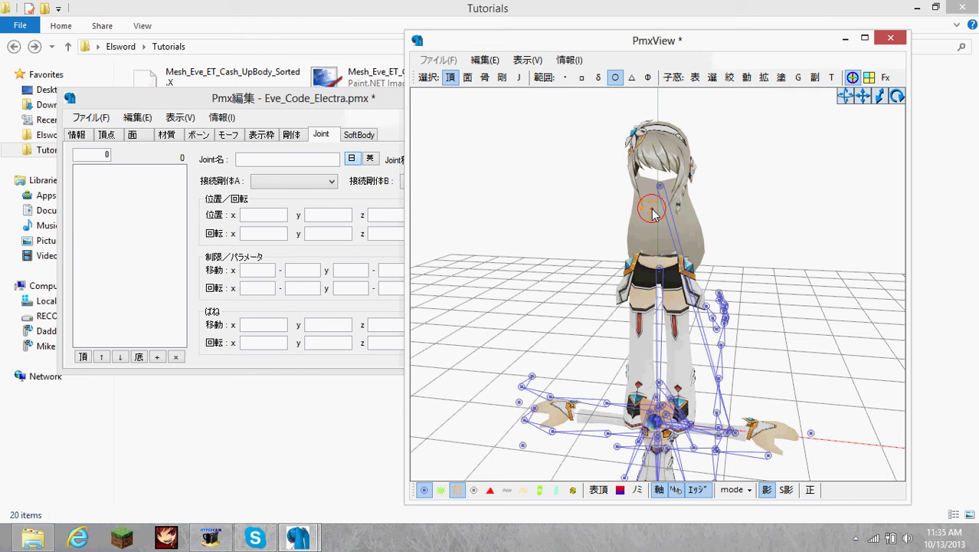
pyautogui.click(653, 209)
pyautogui.scroll(-3, 659, 215)
pyautogui.scroll(-8, 659, 213)
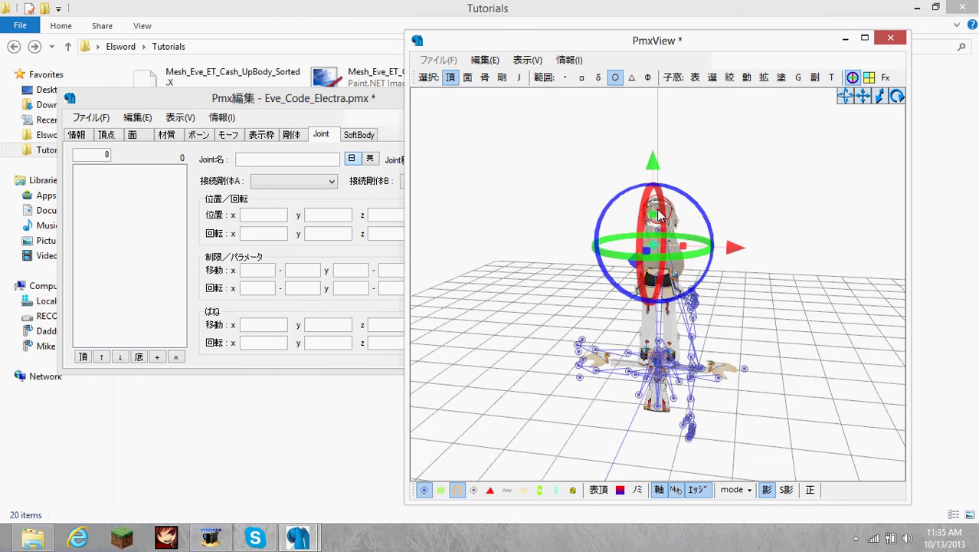
pyautogui.click(732, 196)
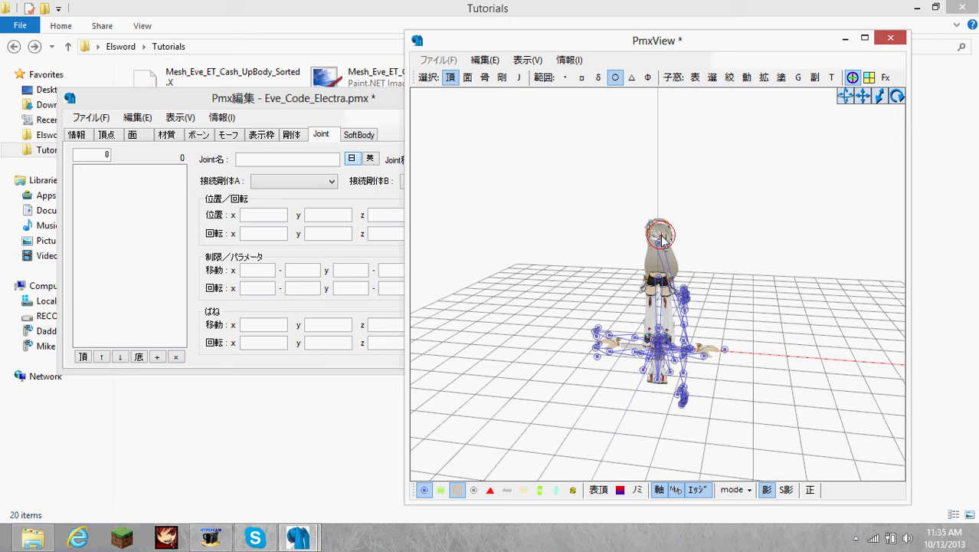
# Step: Try the circular vertex selection over the model's whole head, and clear the selection
pyautogui.scroll(-3, 660, 239)
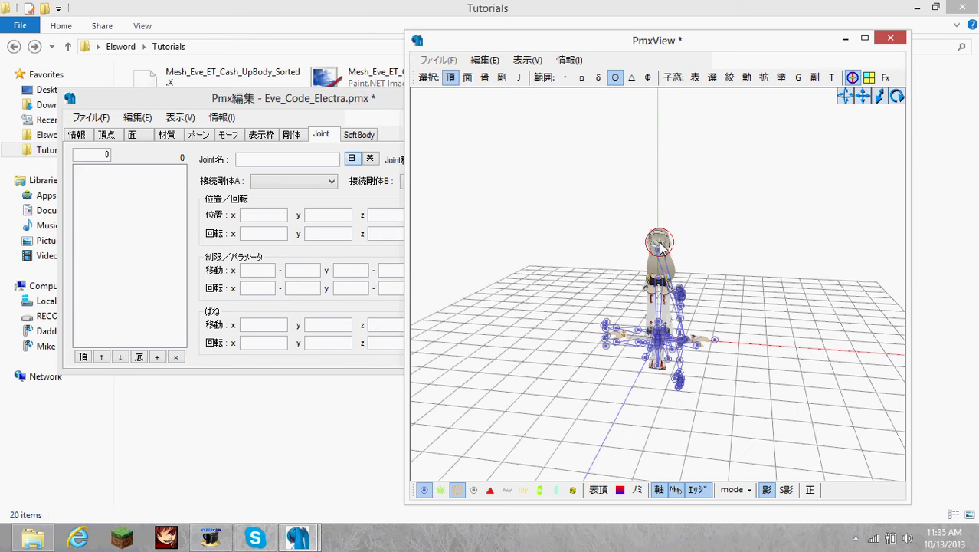
pyautogui.click(659, 244)
pyautogui.scroll(5, 733, 200)
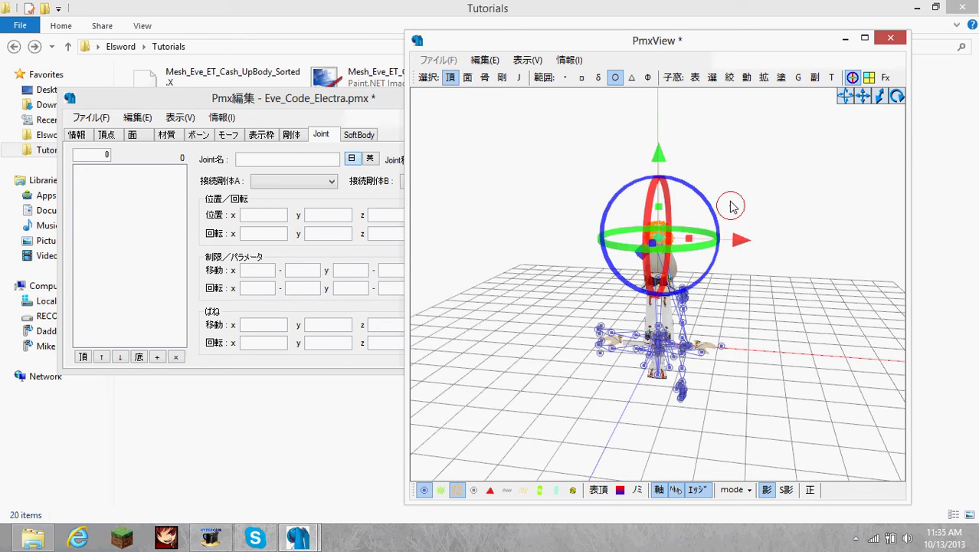
pyautogui.moveTo(752, 183); pyautogui.dragTo(813, 172, button='right')
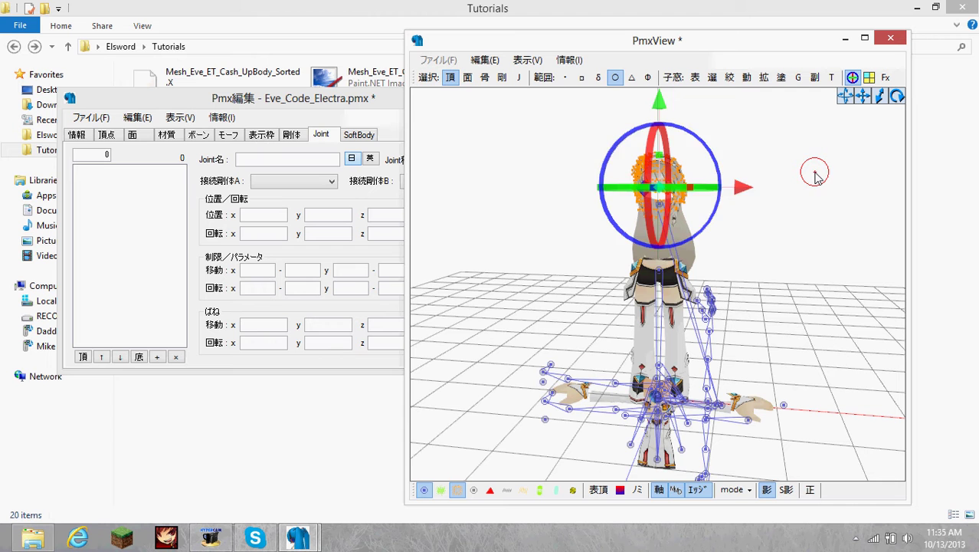
pyautogui.click(813, 173)
# Step: Switch to the face-unit selection range, try it on the model's long hair, and clear the selection
pyautogui.click(631, 77)
pyautogui.moveTo(674, 161); pyautogui.dragTo(634, 157, button='right')
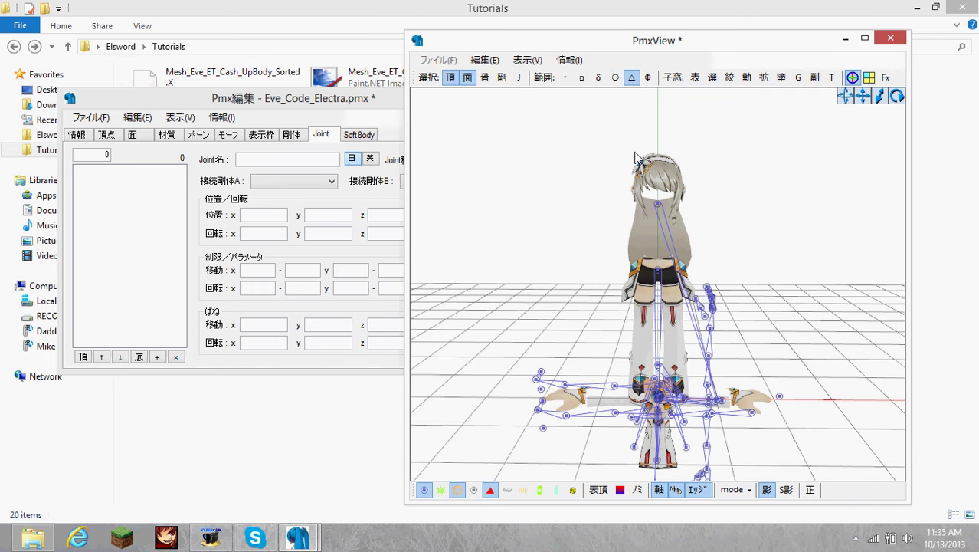
pyautogui.click(679, 236)
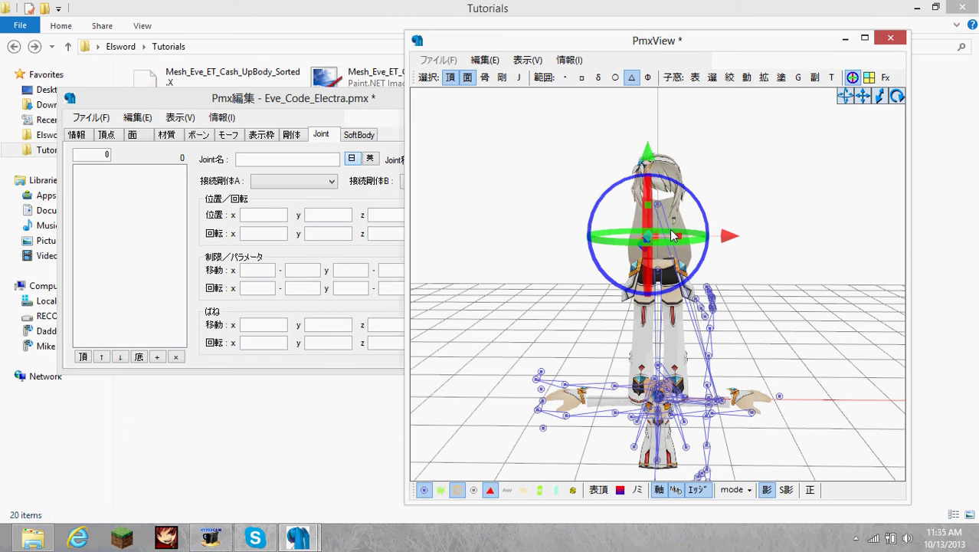
pyautogui.click(727, 220)
pyautogui.moveTo(646, 140); pyautogui.dragTo(641, 139, button='right')
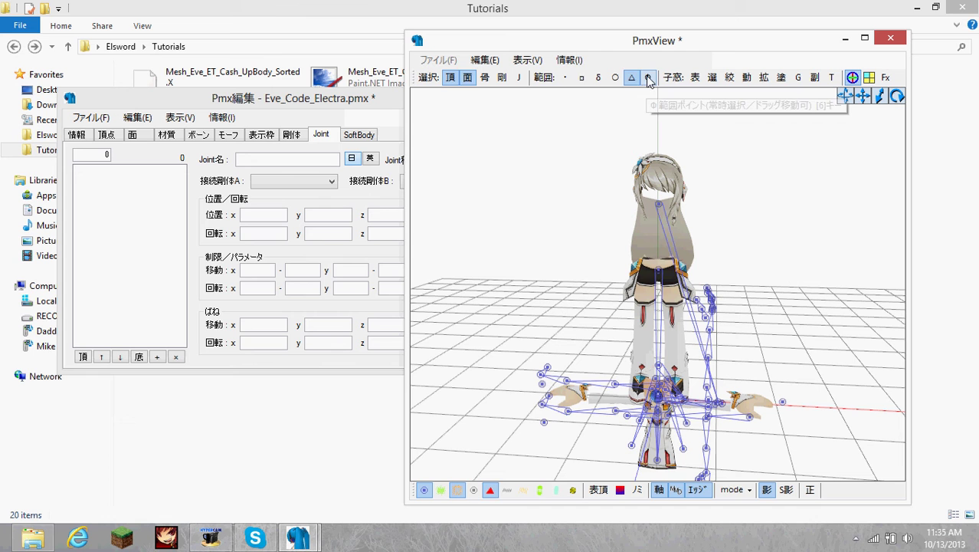
# Step: Try combining bone, rigid body and joint selection with the face-unit range, and leave only face selection on
pyautogui.click(647, 78)
pyautogui.click(639, 80)
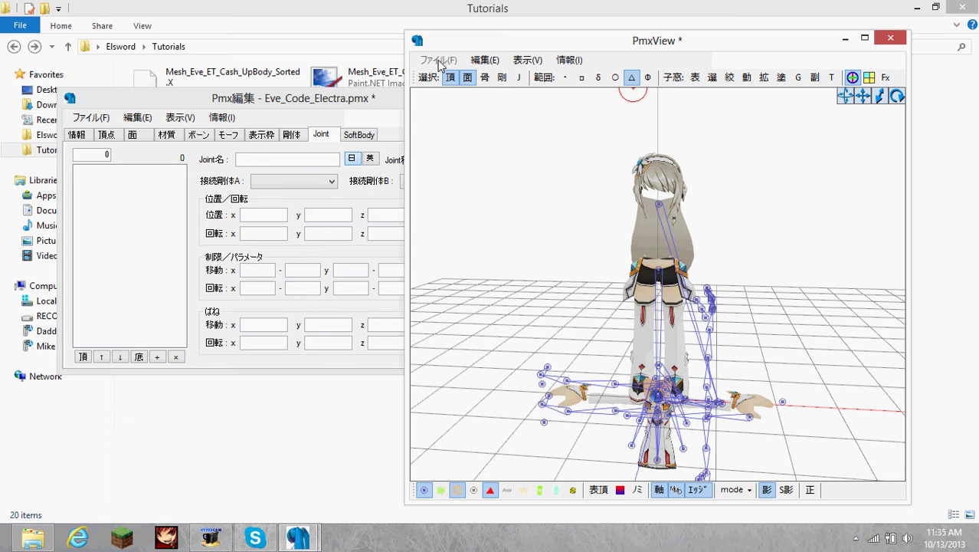
pyautogui.click(484, 78)
pyautogui.click(501, 79)
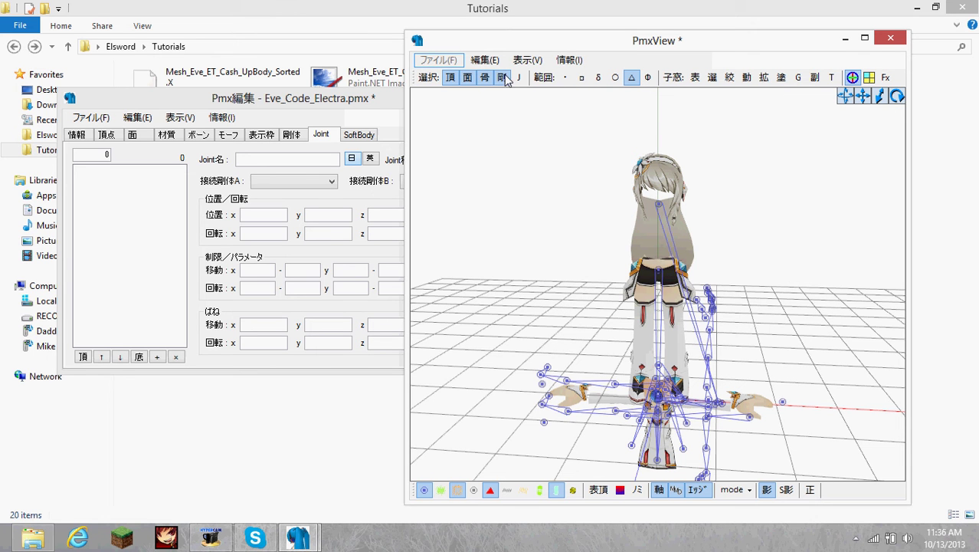
pyautogui.click(520, 80)
pyautogui.click(518, 79)
pyautogui.click(502, 80)
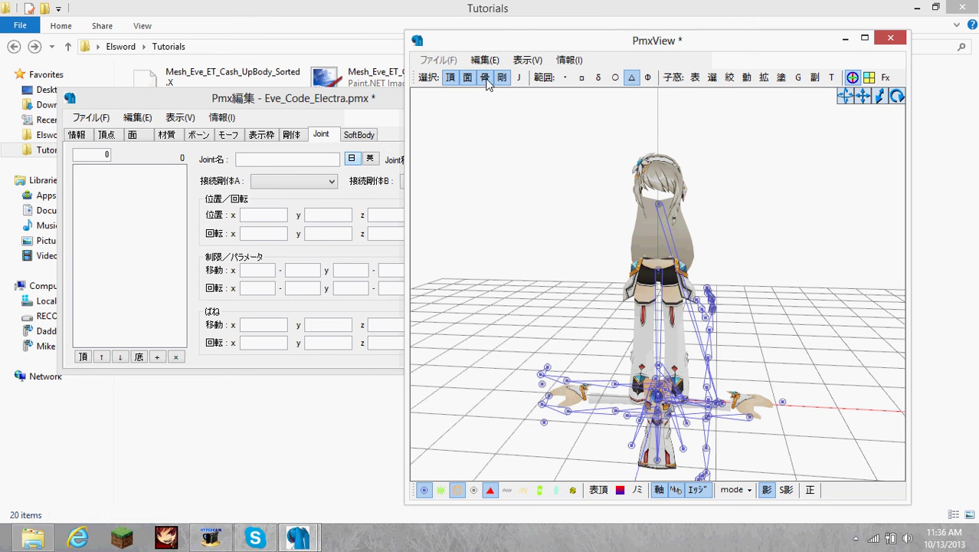
pyautogui.click(487, 81)
pyautogui.click(469, 81)
pyautogui.click(454, 81)
pyautogui.click(601, 81)
pyautogui.click(628, 81)
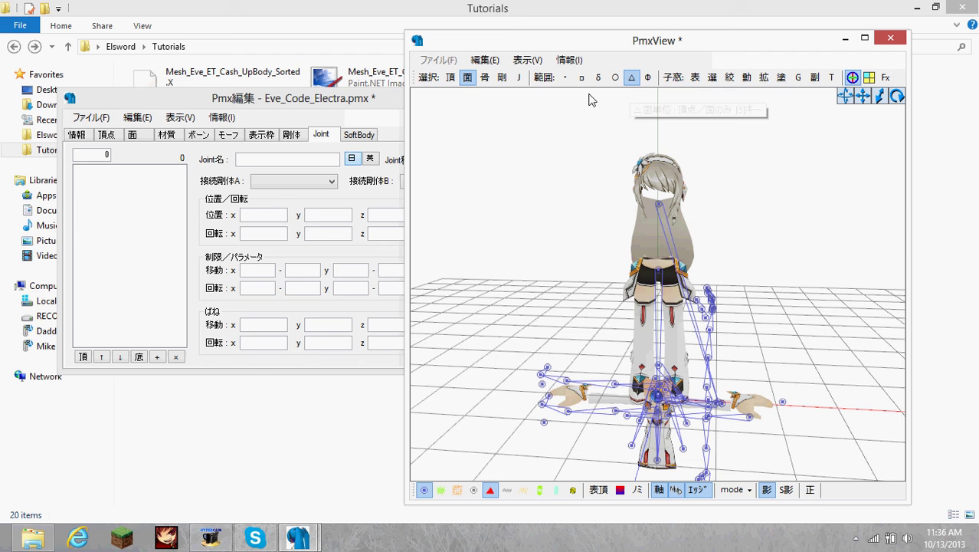
# Step: Try selecting a single face on the long hair, and try the rectangular range over the hair's faces
pyautogui.moveTo(697, 240); pyautogui.dragTo(613, 158, button='right')
pyautogui.scroll(4, 714, 186)
pyautogui.click(468, 79)
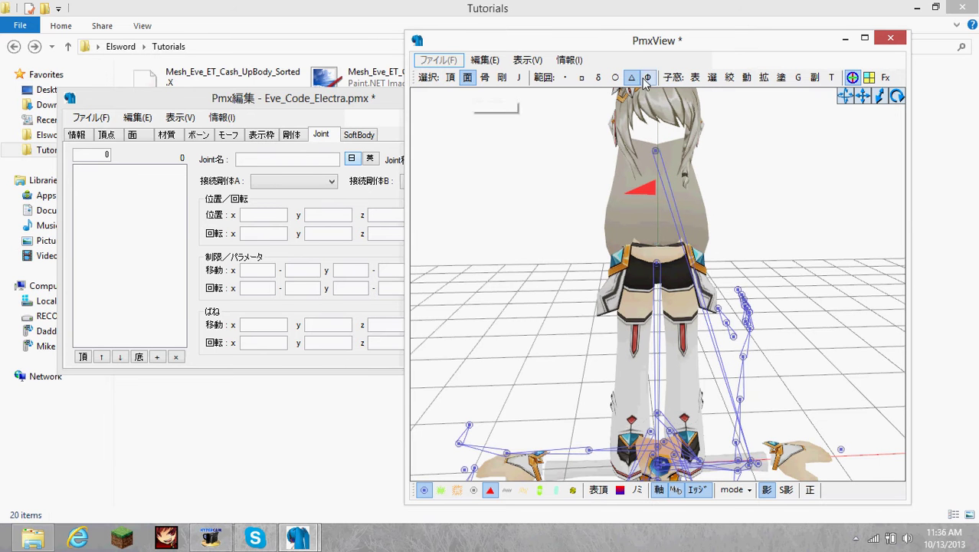
pyautogui.click(582, 78)
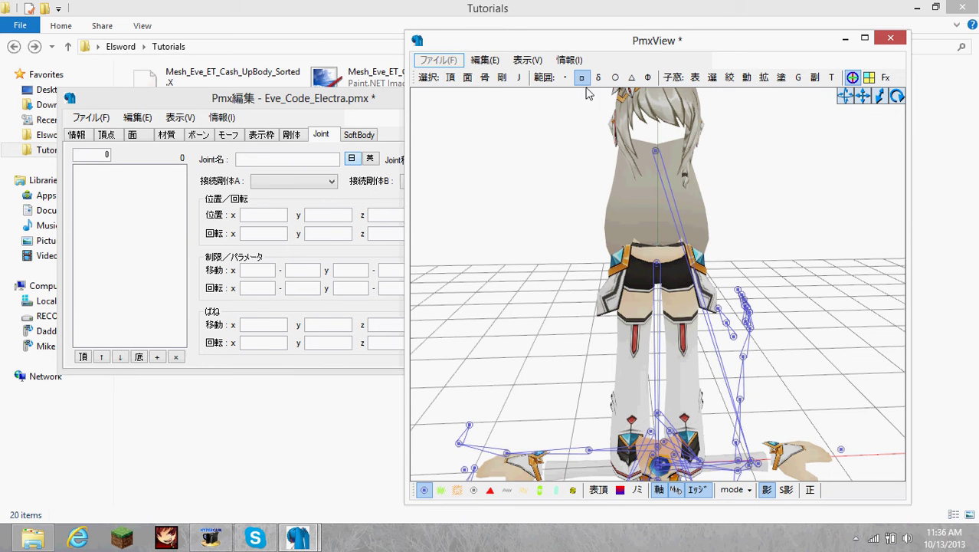
pyautogui.moveTo(590, 139); pyautogui.dragTo(724, 223)
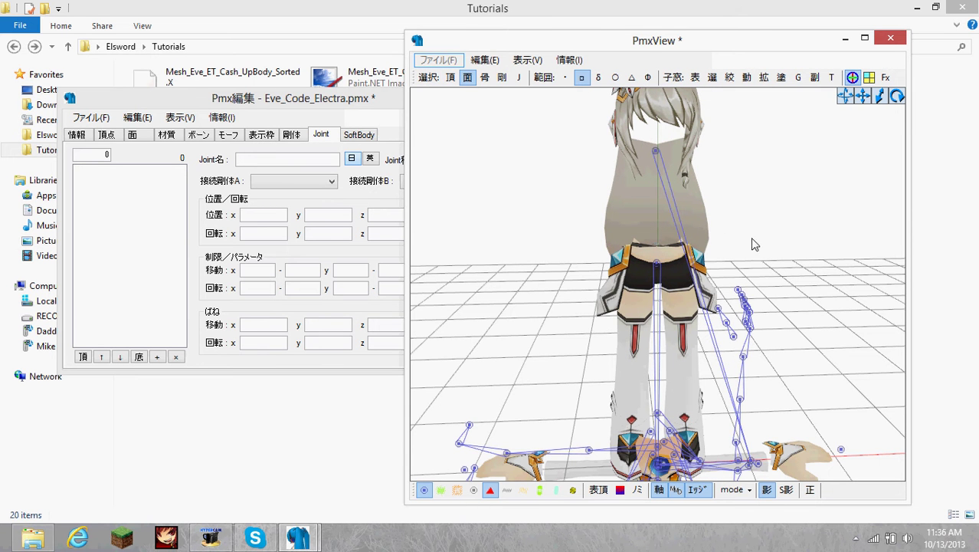
# Step: Switch to the range point with vertex selection, pull a hair vertex far out to the side, and undo the move
pyautogui.click(647, 78)
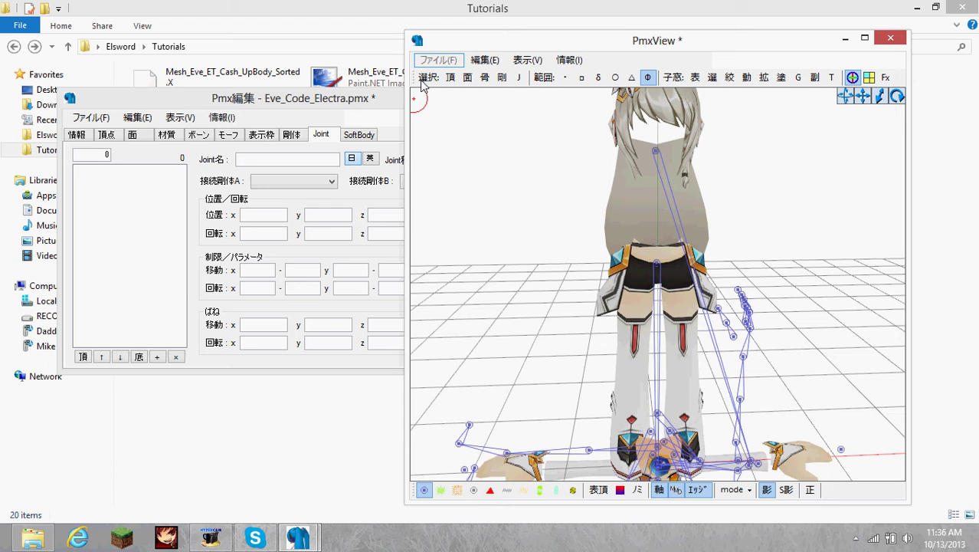
pyautogui.click(451, 77)
pyautogui.moveTo(702, 167); pyautogui.dragTo(693, 187, button='right')
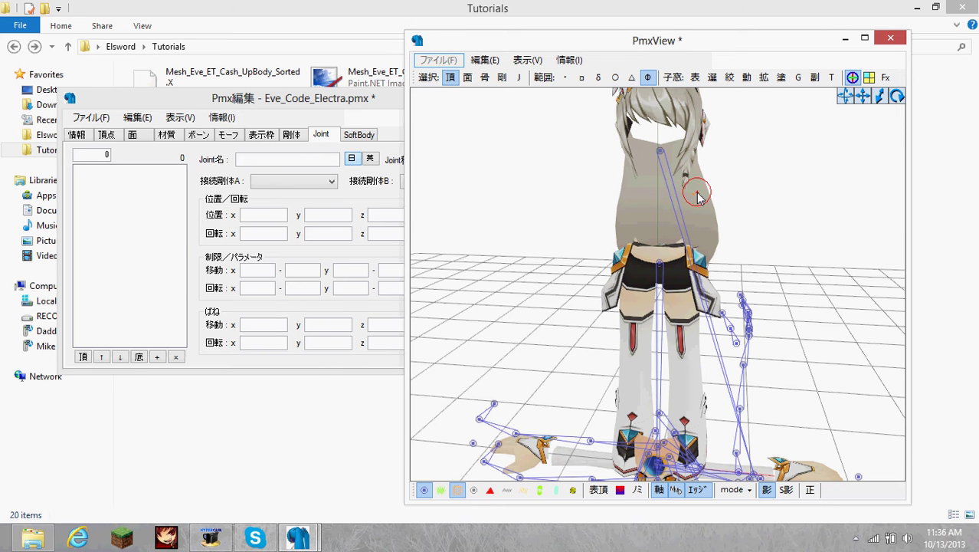
pyautogui.moveTo(695, 194); pyautogui.dragTo(875, 146)
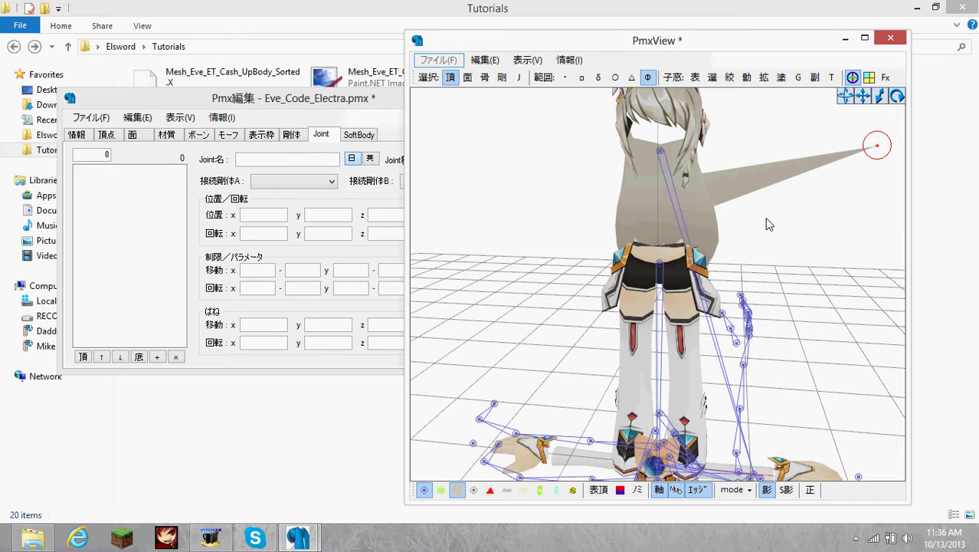
pyautogui.scroll(-2, 768, 221)
pyautogui.scroll(-2, 768, 222)
pyautogui.hotkey('ctrl', 'z')
pyautogui.moveTo(780, 228); pyautogui.dragTo(746, 223, button='right')
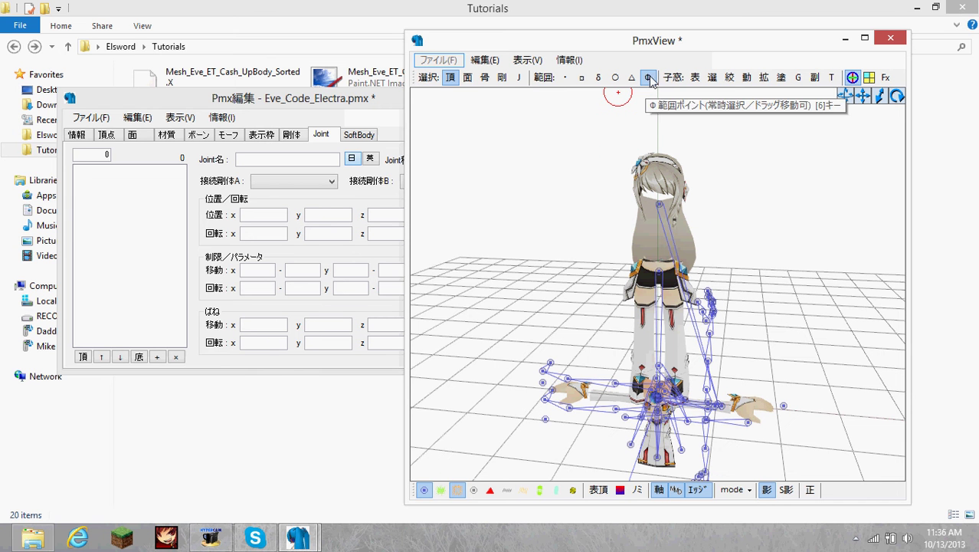
# Step: Set the 3D view to the rectangular selection range with only bone selection on
pyautogui.click(582, 77)
pyautogui.click(485, 77)
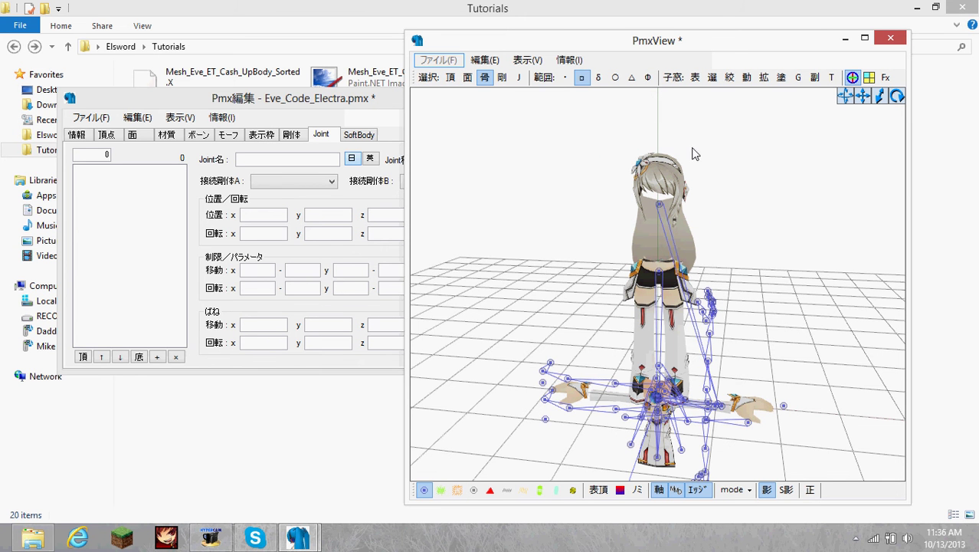
pyautogui.moveTo(692, 154); pyautogui.dragTo(726, 151, button='right')
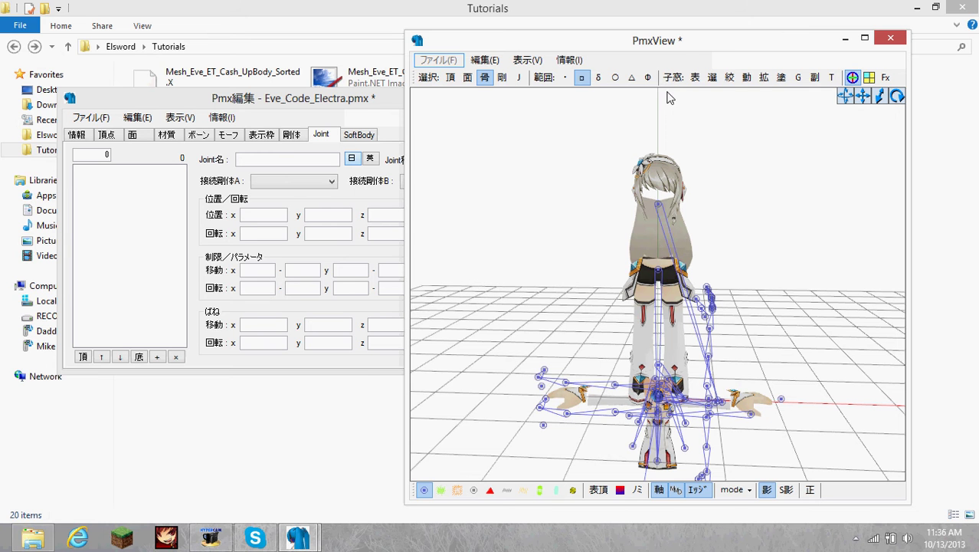
# Step: Open the vertex/material masking and object operation windows and place them side by side
pyautogui.click(729, 79)
pyautogui.click(747, 79)
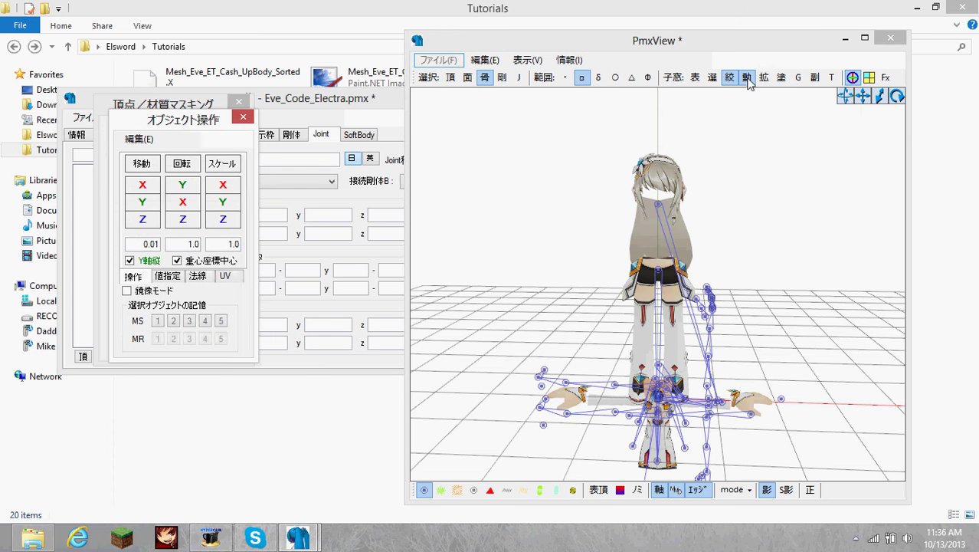
pyautogui.moveTo(196, 125); pyautogui.dragTo(344, 103)
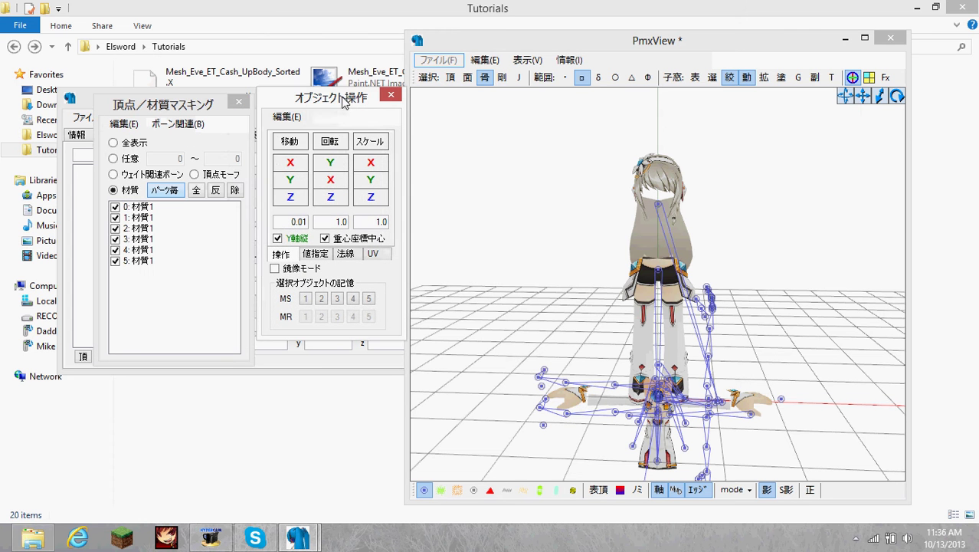
# Step: Open the TransformView and selection guide windows to look at them, and close each one
pyautogui.click(834, 79)
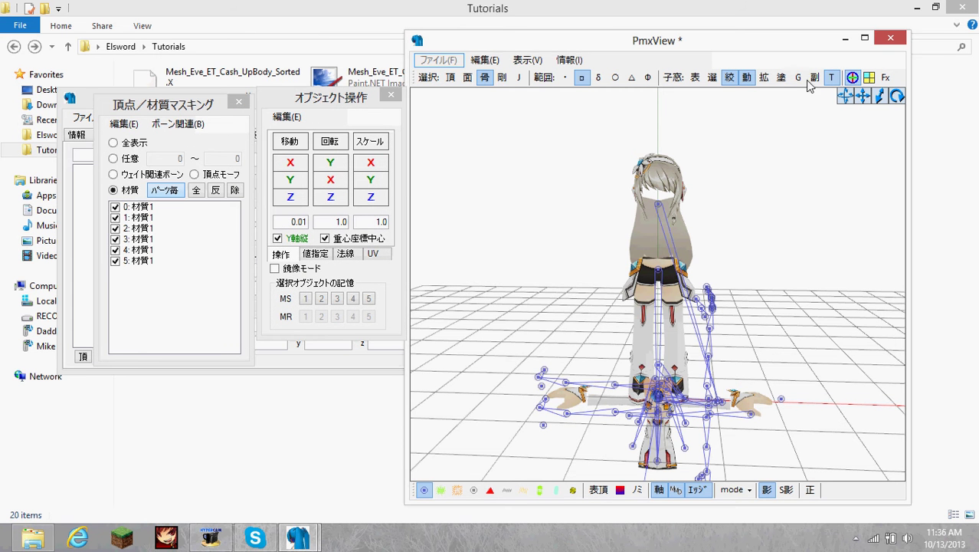
pyautogui.click(802, 79)
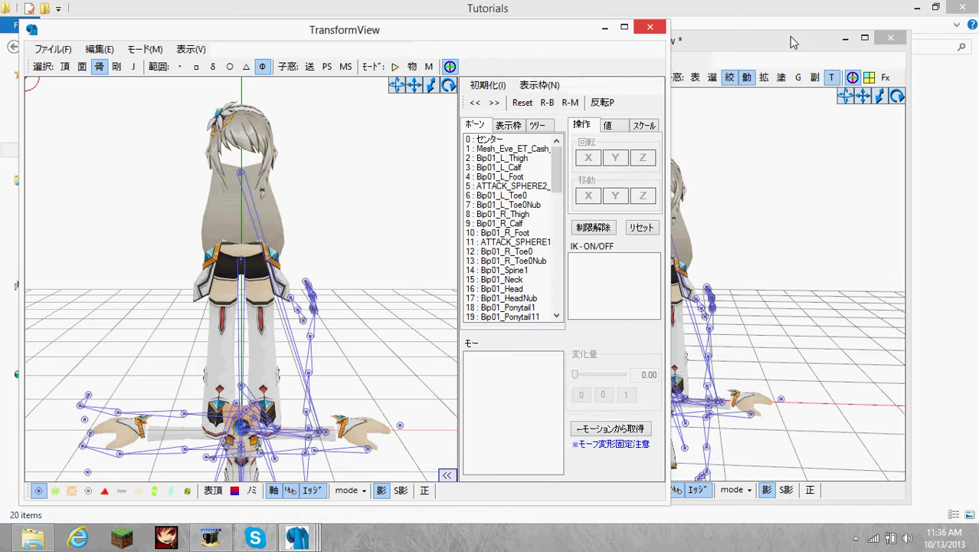
pyautogui.click(835, 79)
pyautogui.click(798, 79)
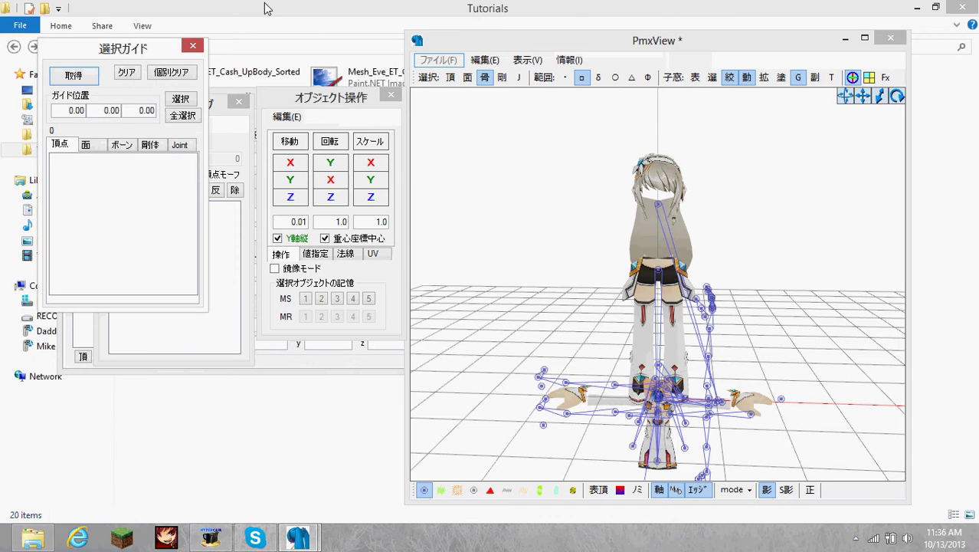
pyautogui.click(197, 48)
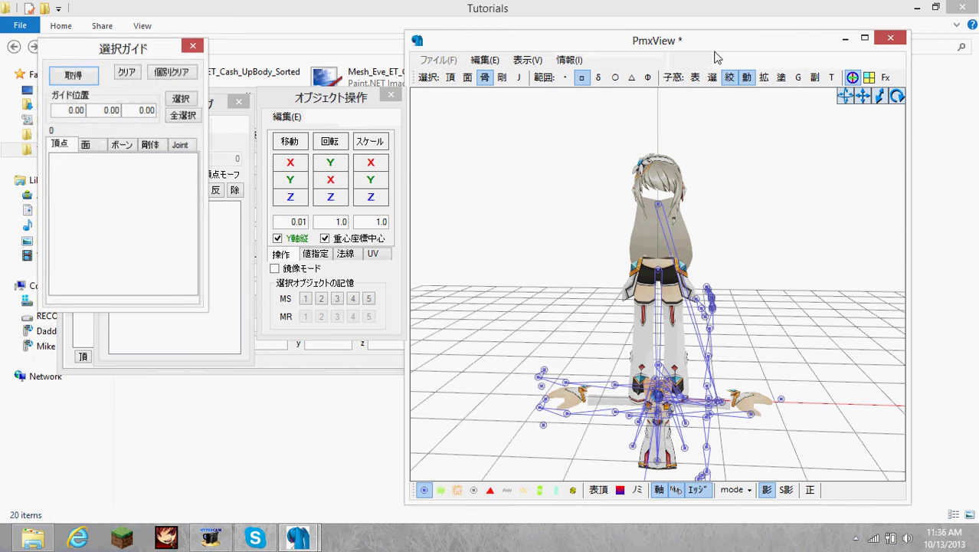
# Step: Open the SubView window and move it beside the model in PmxView
pyautogui.click(814, 79)
pyautogui.moveTo(363, 72); pyautogui.dragTo(629, 75)
pyautogui.moveTo(677, 207)
pyautogui.mouseDown(button='right')
pyautogui.moveTo(625, 204)
pyautogui.moveTo(670, 208)
pyautogui.mouseUp(button='right')
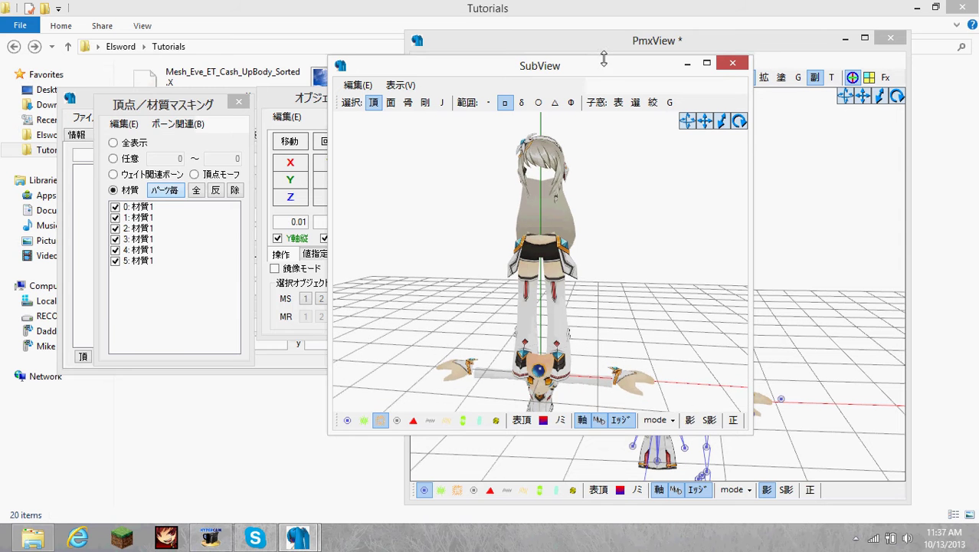
pyautogui.moveTo(605, 72); pyautogui.dragTo(367, 69)
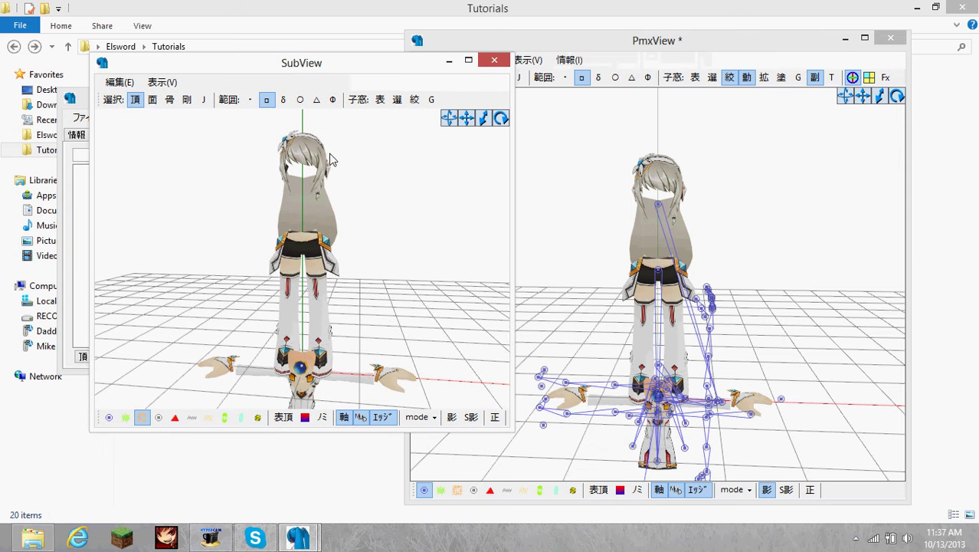
# Step: Show the model from the side in PmxView and from the front in SubView, and spread the two windows apart
pyautogui.moveTo(331, 159); pyautogui.dragTo(338, 157, button='right')
pyautogui.moveTo(673, 234); pyautogui.dragTo(685, 193, button='right')
pyautogui.moveTo(671, 211); pyautogui.dragTo(753, 268)
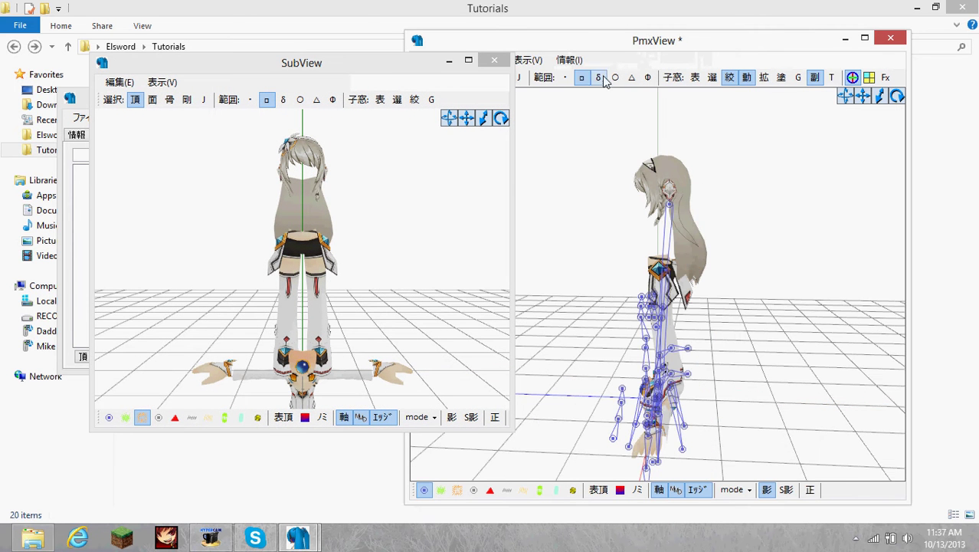
pyautogui.moveTo(573, 46); pyautogui.dragTo(619, 43)
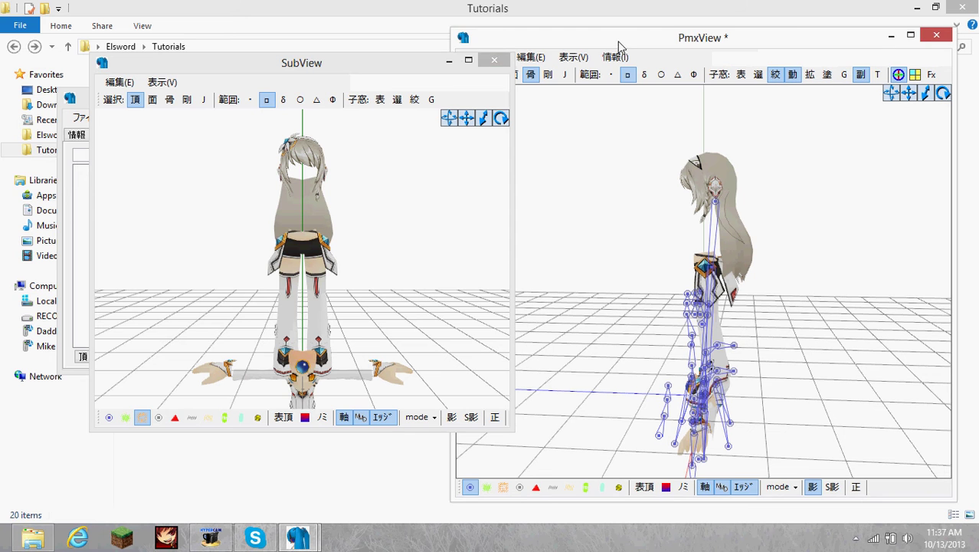
pyautogui.moveTo(419, 71); pyautogui.dragTo(386, 71)
# Step: Turn on vertex selection, box-select the model's head and upper hair vertices in PmxView, and move them backward along the Z axis
pyautogui.click(532, 78)
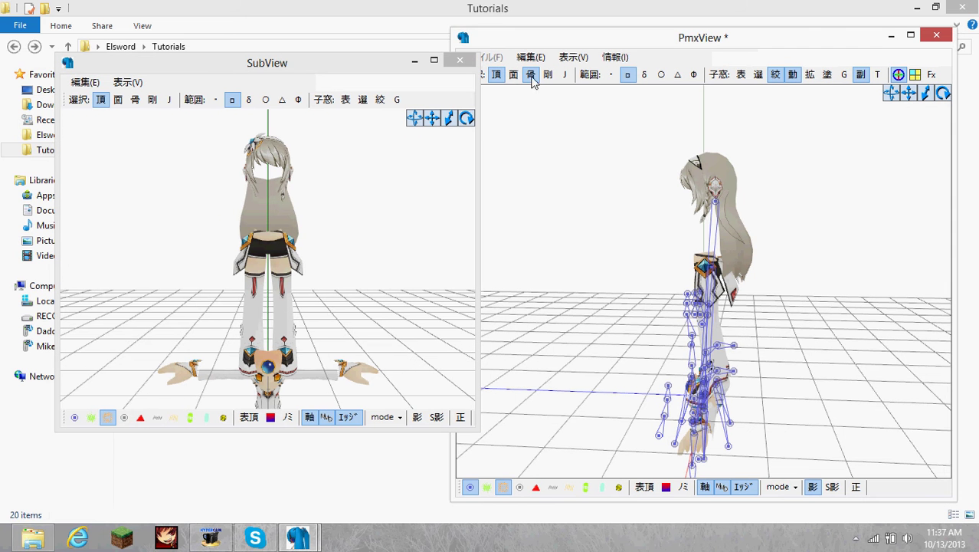
pyautogui.moveTo(634, 129); pyautogui.dragTo(800, 236)
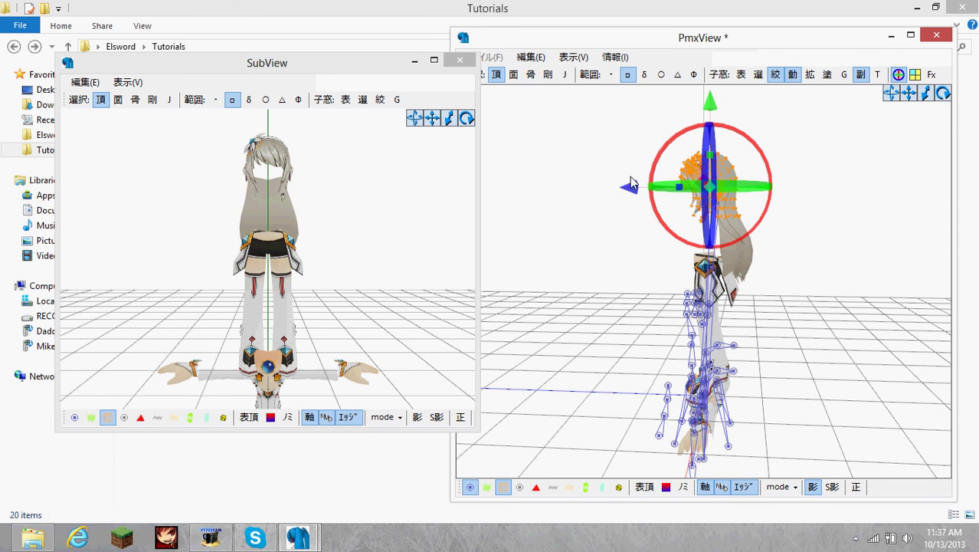
pyautogui.moveTo(647, 193); pyautogui.dragTo(764, 198)
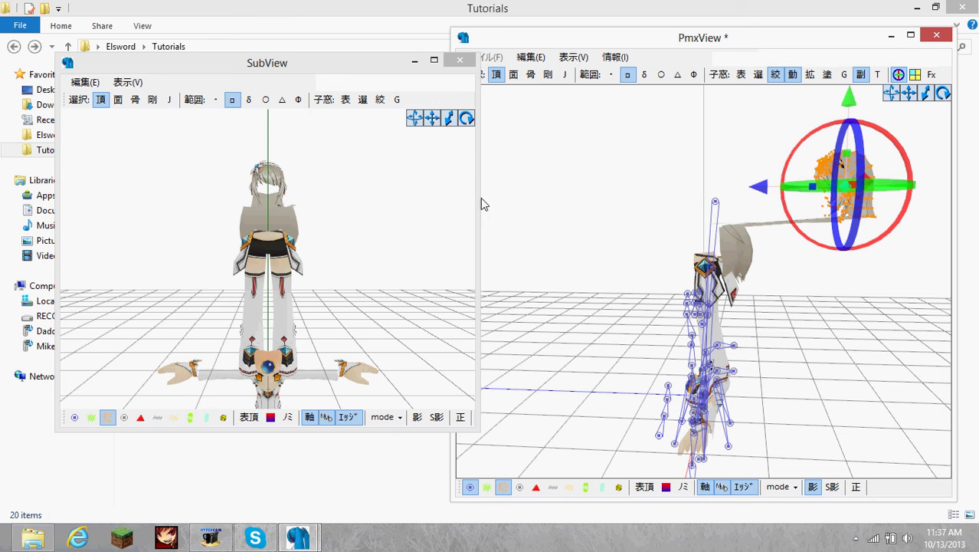
# Step: Undo the backward move of the head vertices, clear the selection, and close the SubView window
pyautogui.hotkey('ctrl', 'z')
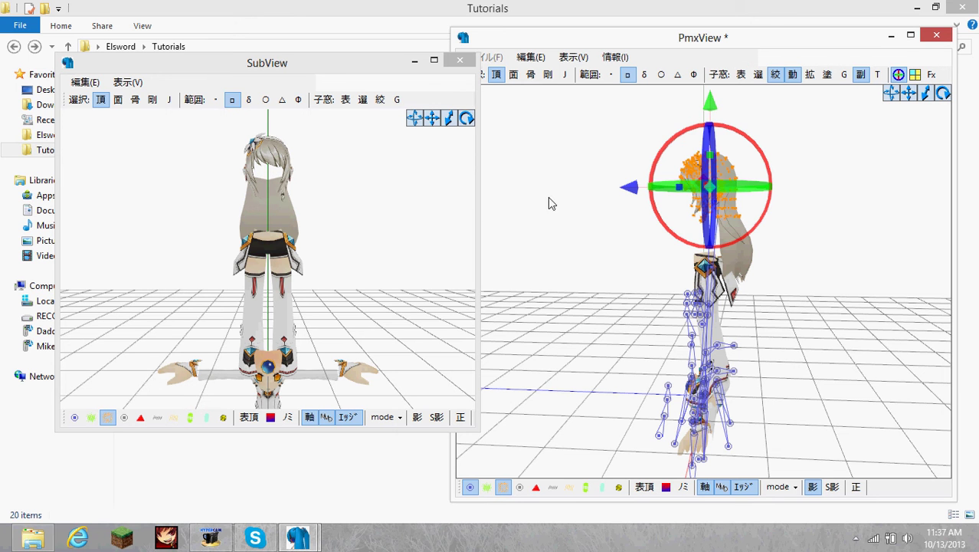
pyautogui.click(534, 189)
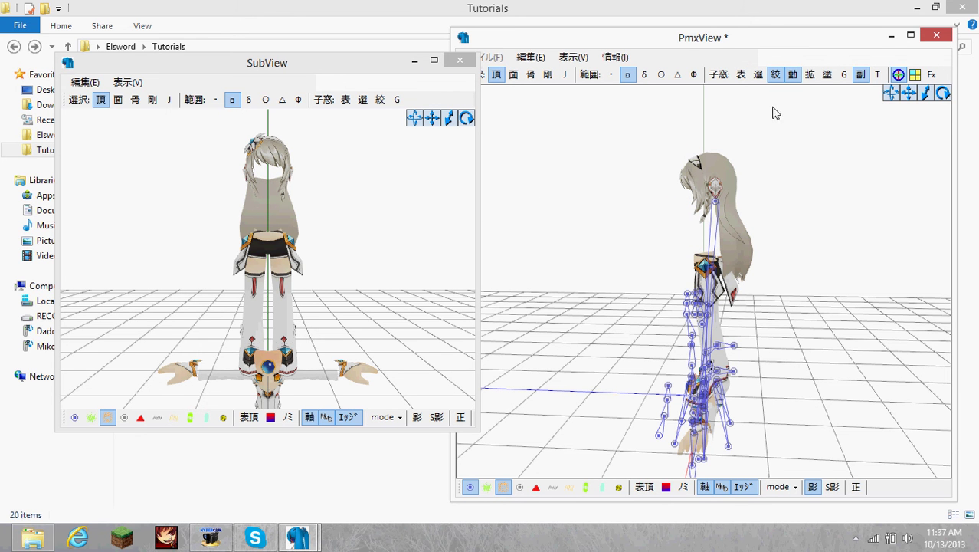
pyautogui.click(861, 75)
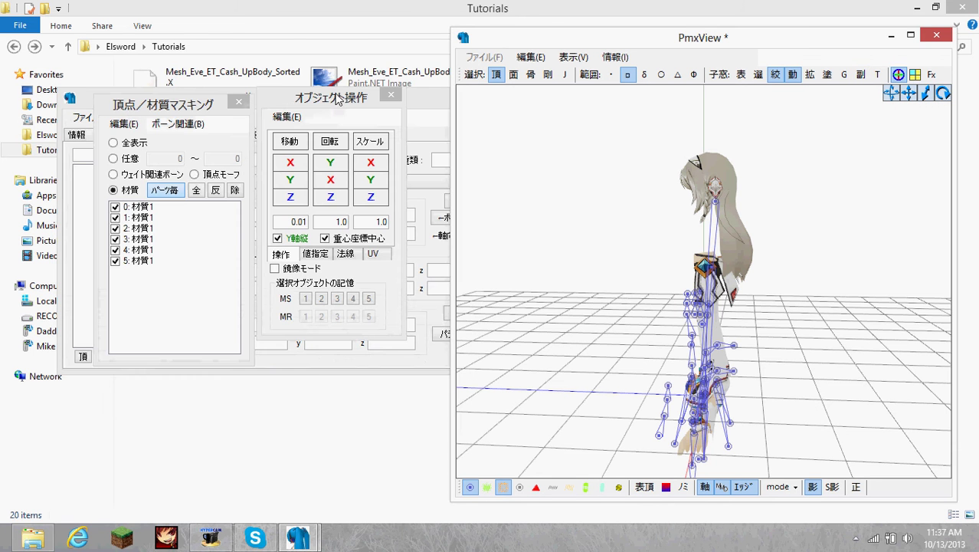
# Step: Bring up the masking and object operation windows and examine the model in PmxView from the front, side and back
pyautogui.click(778, 71)
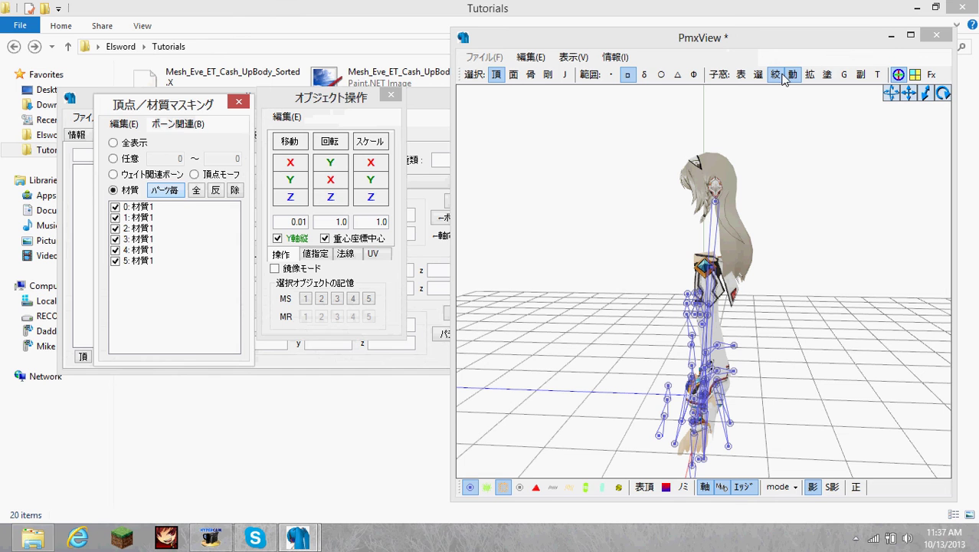
pyautogui.click(319, 111)
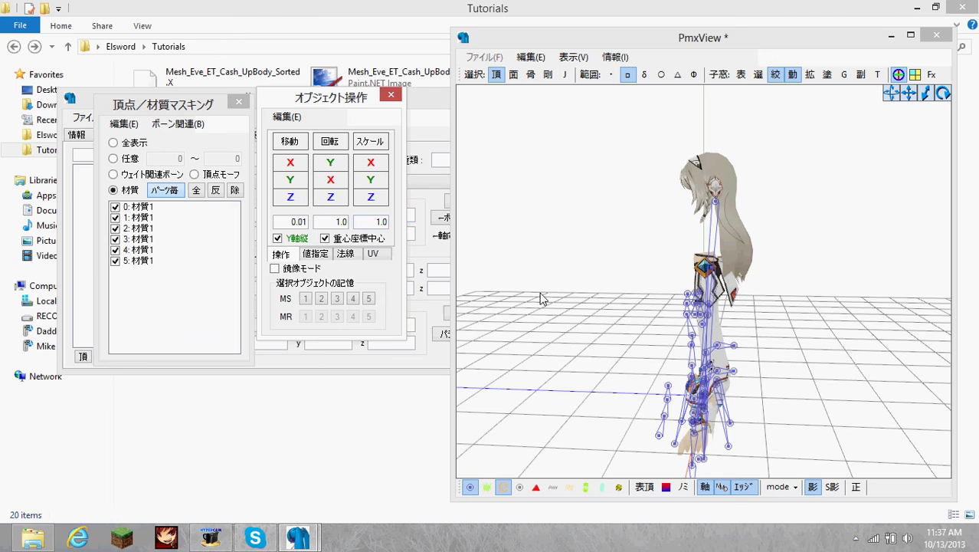
pyautogui.moveTo(540, 298); pyautogui.dragTo(633, 329, button='right')
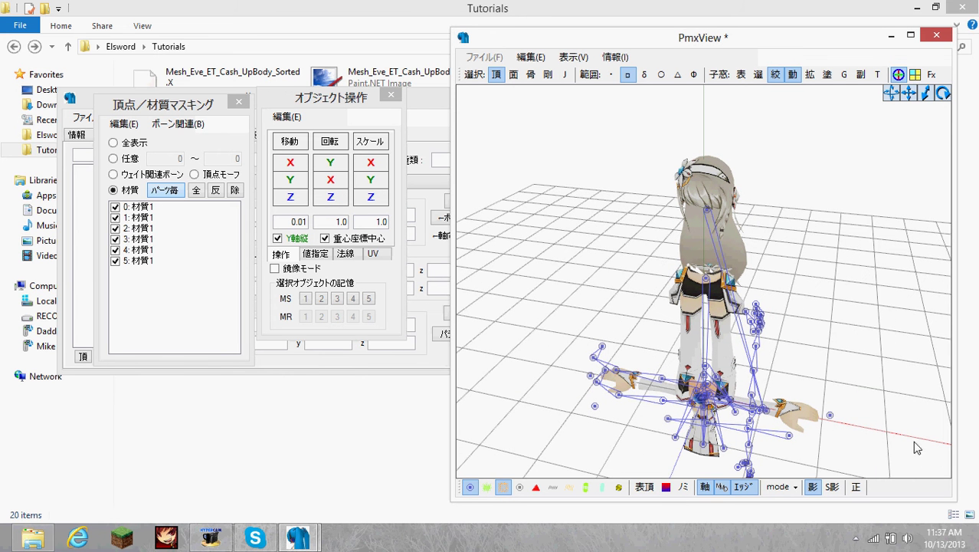
pyautogui.moveTo(864, 438); pyautogui.dragTo(753, 427, button='right')
pyautogui.moveTo(613, 414); pyautogui.dragTo(692, 391, button='right')
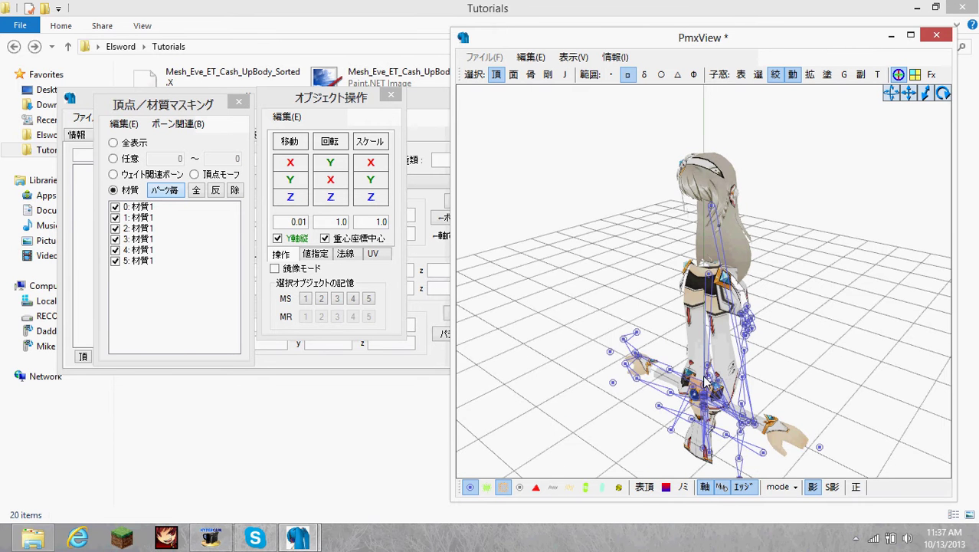
pyautogui.moveTo(785, 475); pyautogui.dragTo(855, 396, button='right')
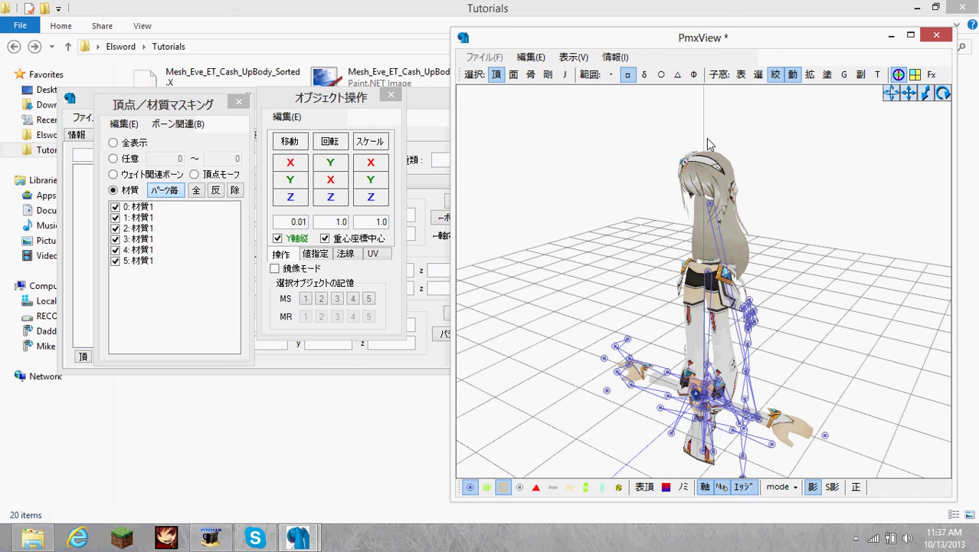
pyautogui.moveTo(787, 183); pyautogui.dragTo(691, 272, button='right')
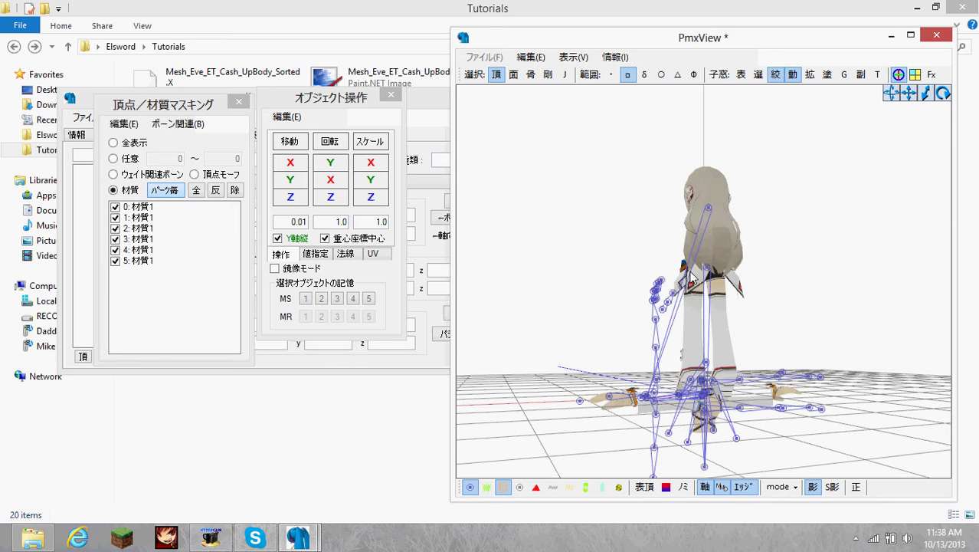
pyautogui.moveTo(691, 181); pyautogui.dragTo(706, 201, button='right')
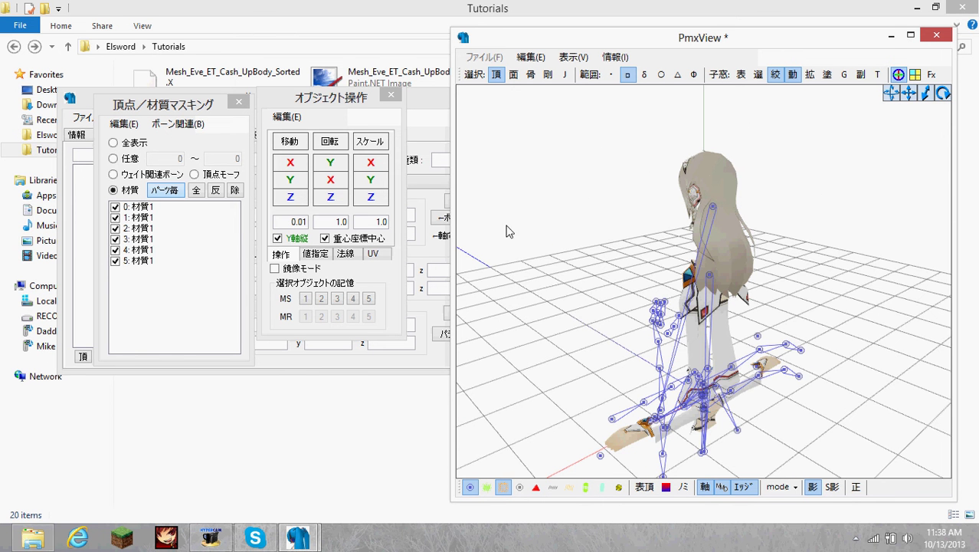
pyautogui.moveTo(510, 231); pyautogui.dragTo(583, 286, button='right')
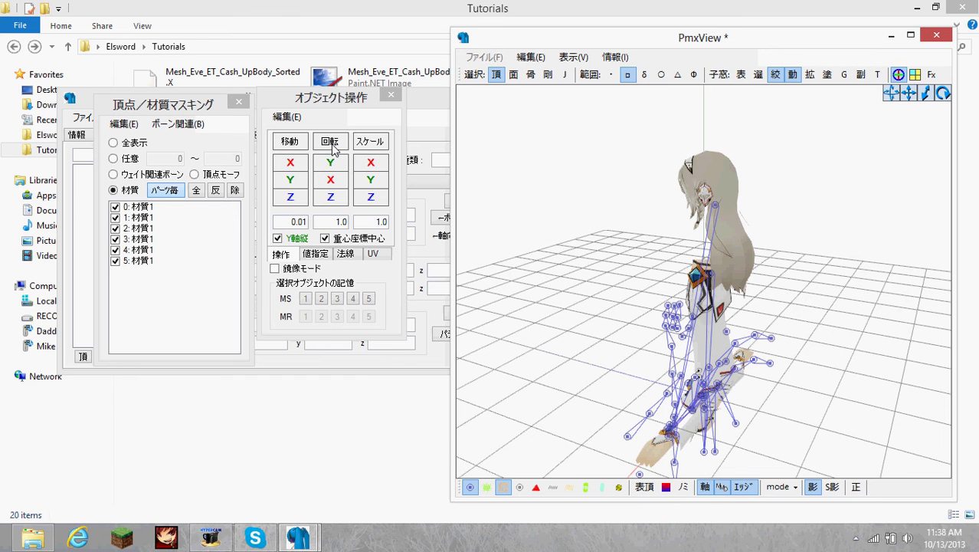
# Step: Close the object operation window and show the material section of the PMX editor
pyautogui.click(792, 73)
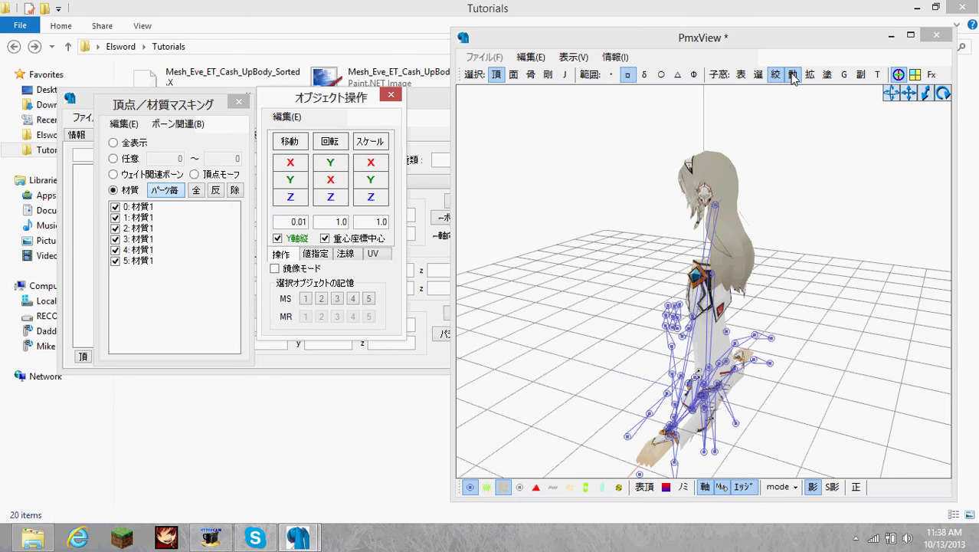
pyautogui.click(793, 75)
pyautogui.click(192, 113)
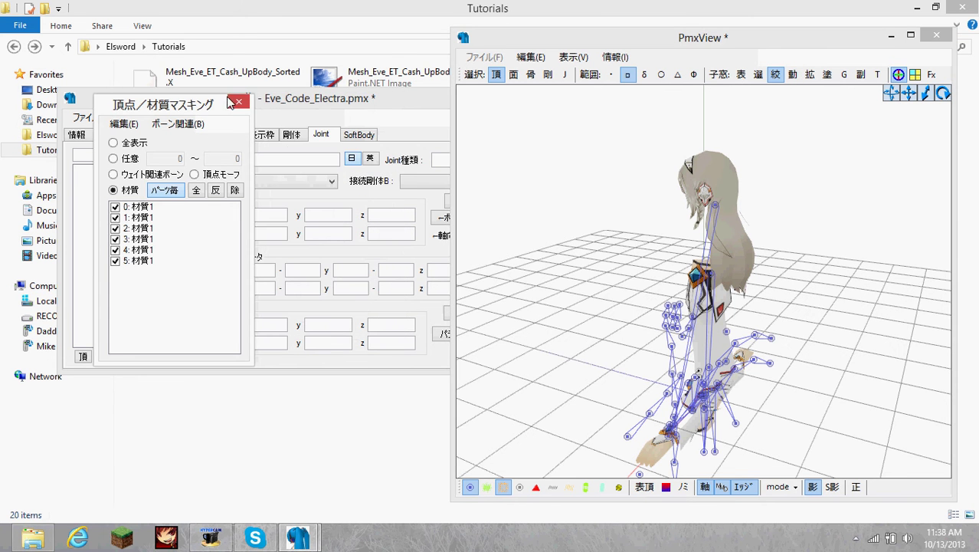
pyautogui.moveTo(191, 107); pyautogui.dragTo(230, 106)
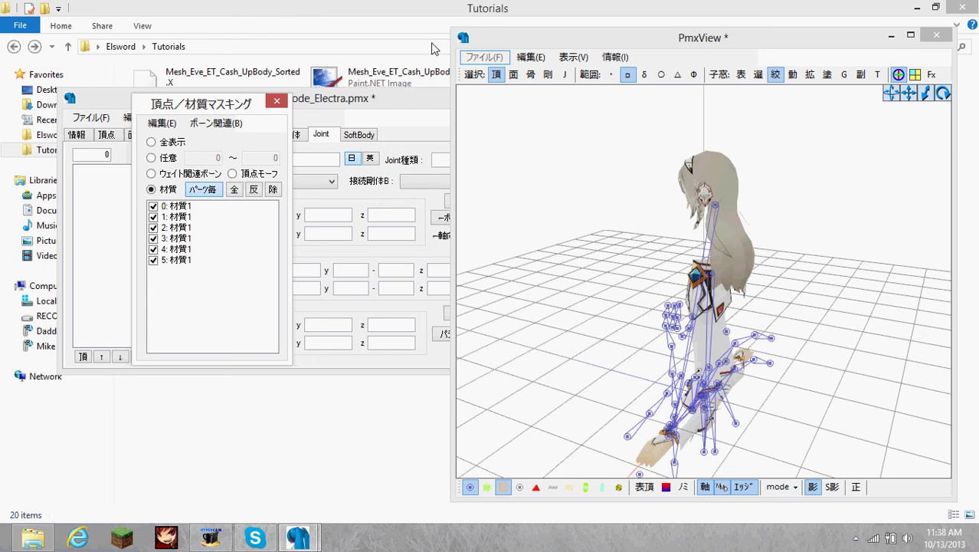
pyautogui.click(332, 110)
pyautogui.click(167, 134)
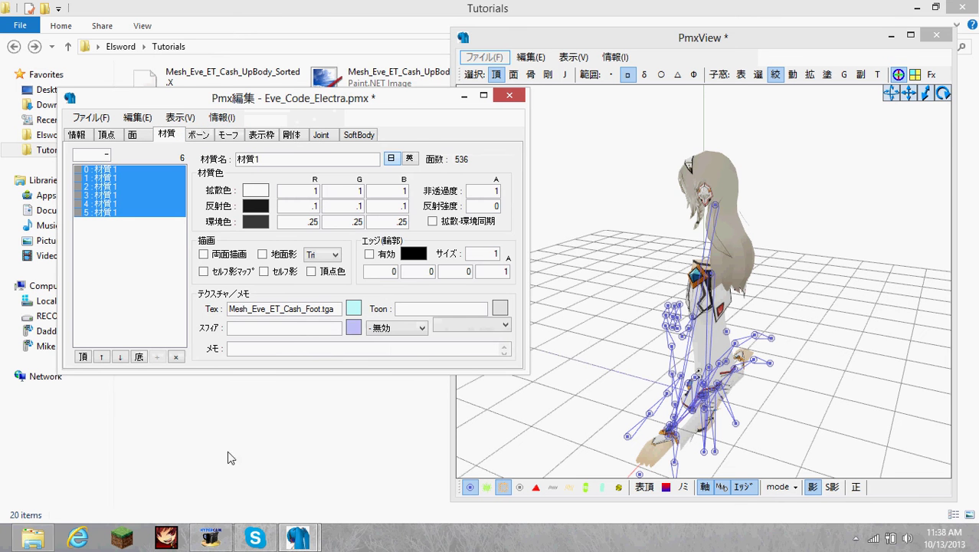
# Step: Arrange the editor, the masking window and PmxView so all three are accessible, and turn the model to face the front
pyautogui.moveTo(305, 541)
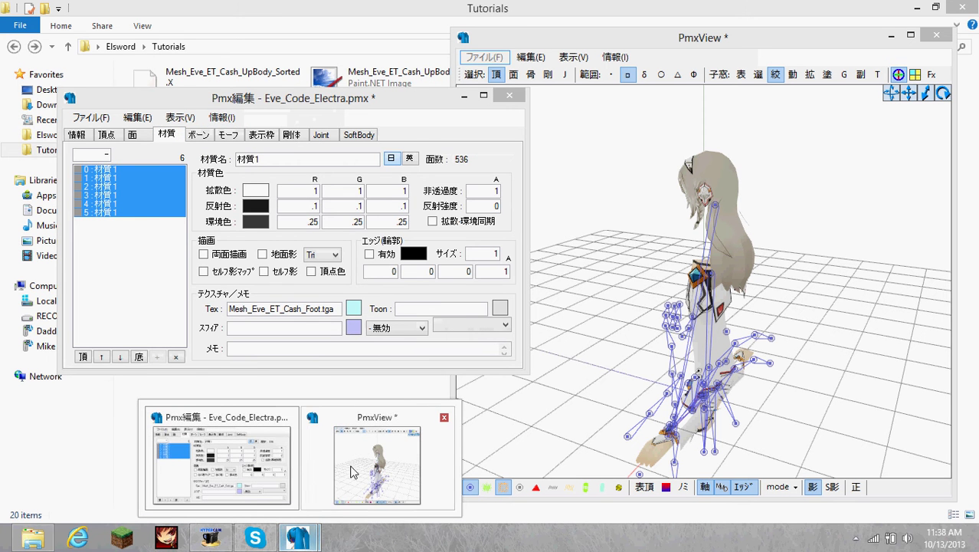
pyautogui.click(380, 445)
pyautogui.moveTo(367, 104); pyautogui.dragTo(367, 190)
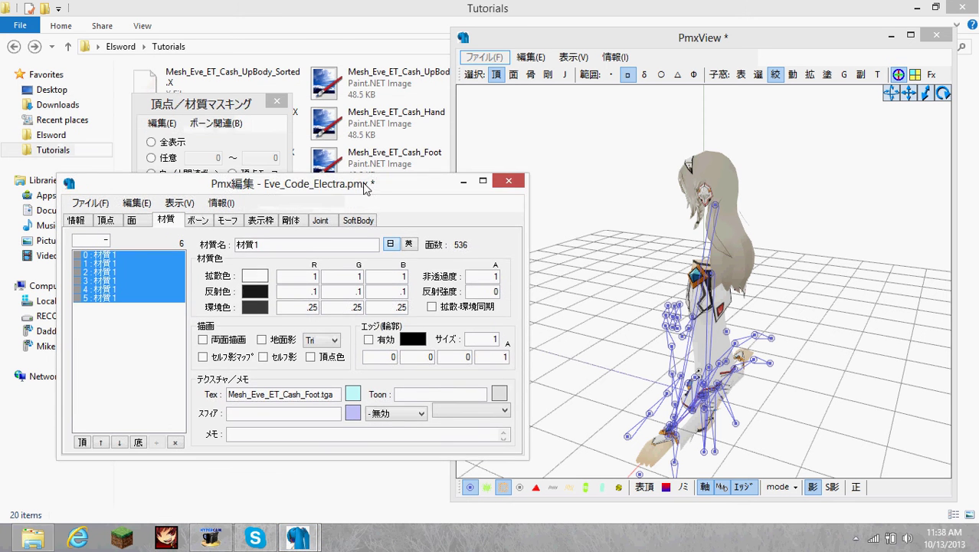
pyautogui.moveTo(240, 113); pyautogui.dragTo(270, 89)
pyautogui.moveTo(657, 34); pyautogui.dragTo(544, 27)
pyautogui.click(262, 87)
pyautogui.moveTo(463, 219); pyautogui.dragTo(579, 220, button='right')
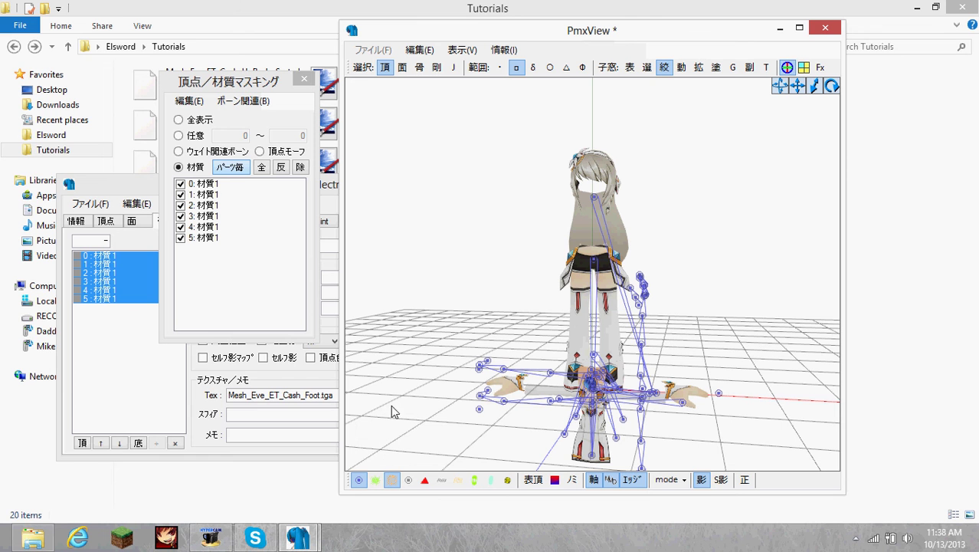
# Step: Toggle the bone display in PmxView, try the triangle selection range before restoring the box range, and leave the bones hidden
pyautogui.click(359, 480)
pyautogui.click(359, 480)
pyautogui.click(359, 480)
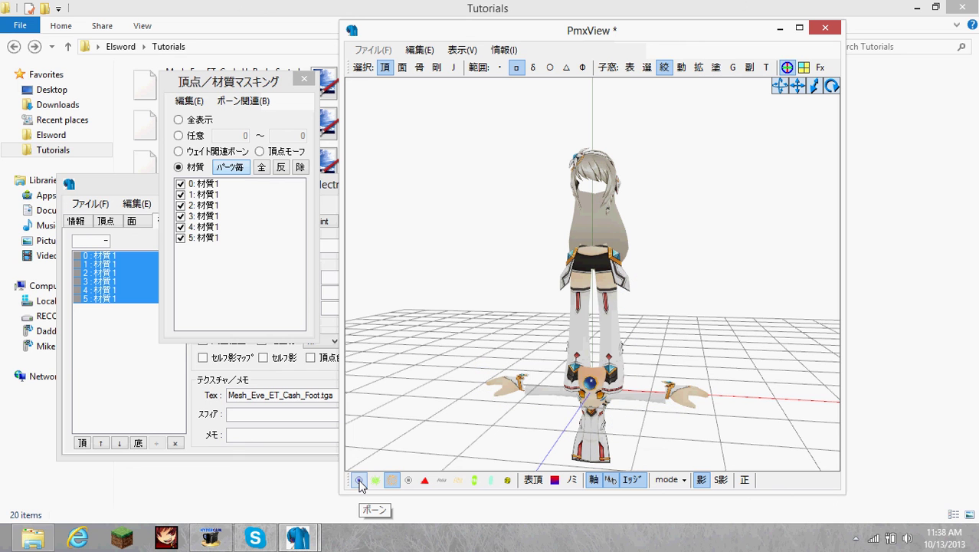
pyautogui.click(358, 481)
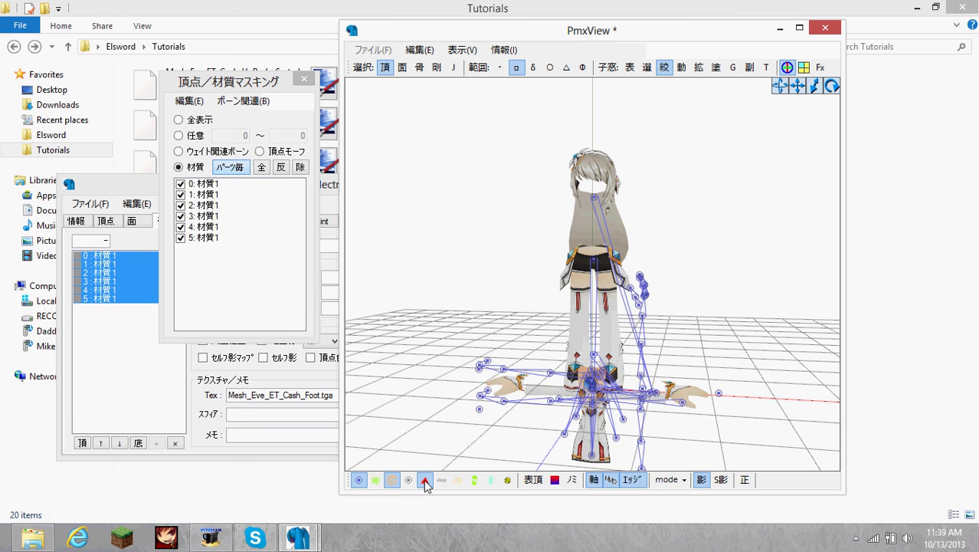
pyautogui.click(567, 69)
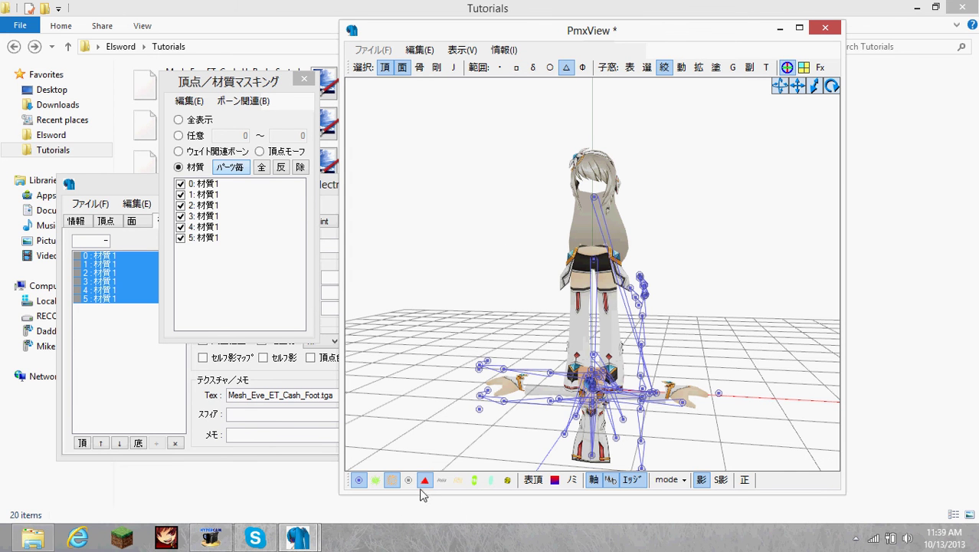
pyautogui.click(517, 68)
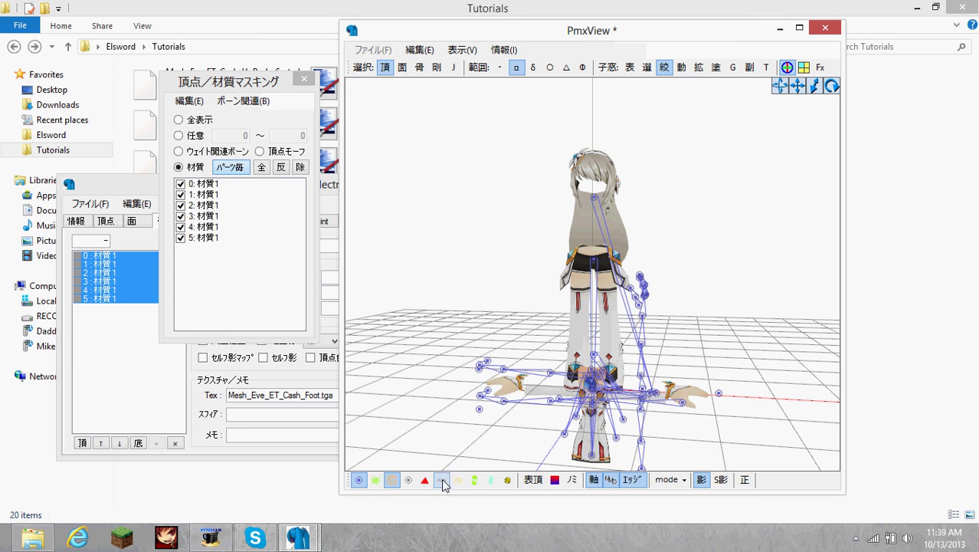
pyautogui.click(360, 480)
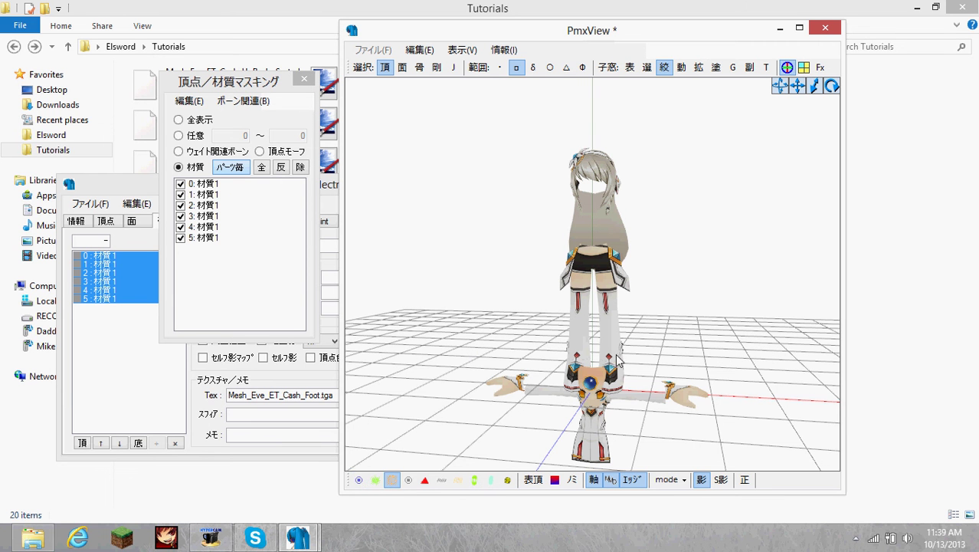
# Step: Mask out materials 0, 1 and 3 in the masking window, briefly hiding and restoring material 2
pyautogui.moveTo(620, 353); pyautogui.dragTo(619, 306, button='right')
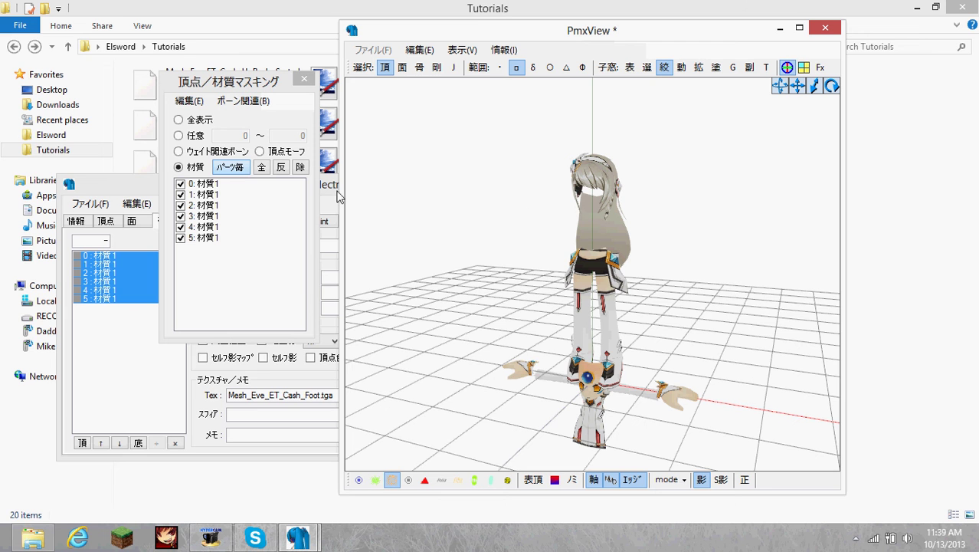
pyautogui.click(207, 186)
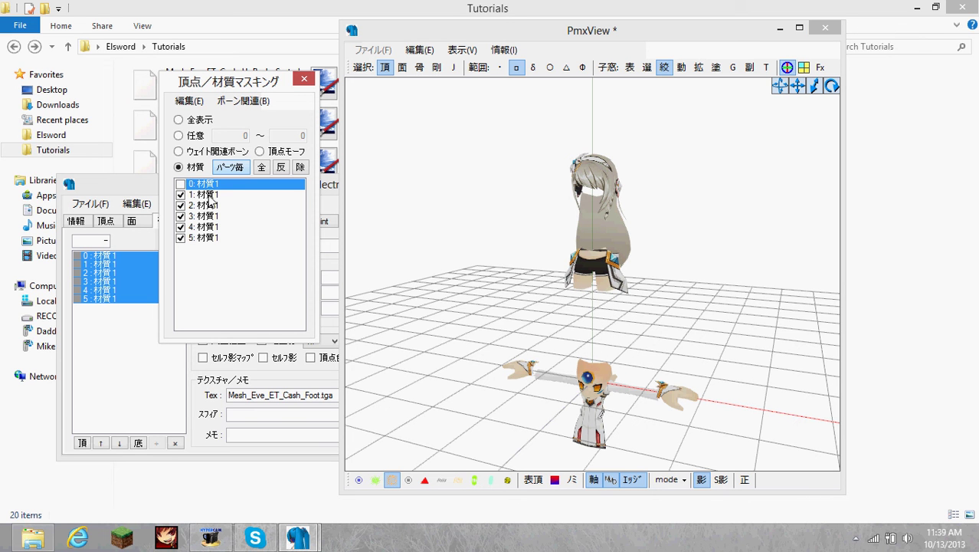
pyautogui.click(210, 195)
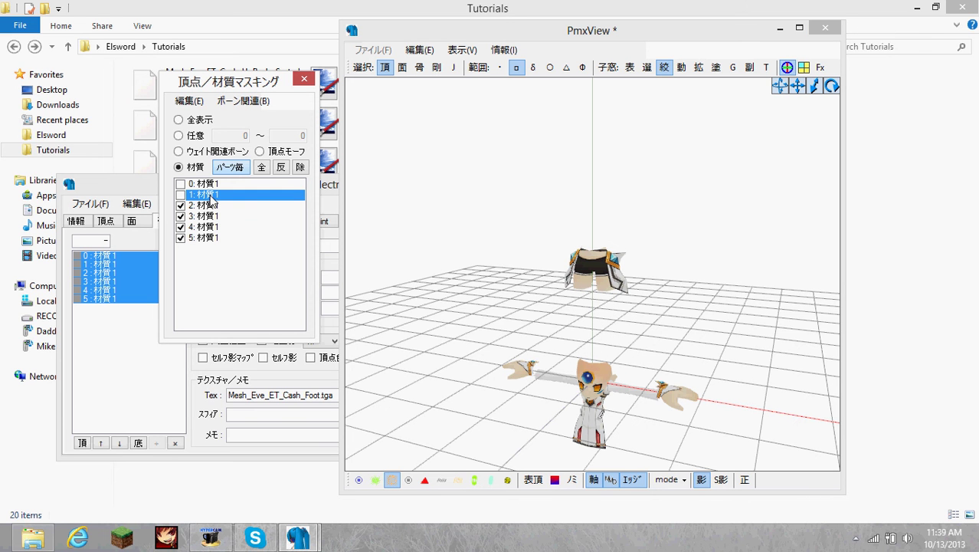
pyautogui.click(217, 205)
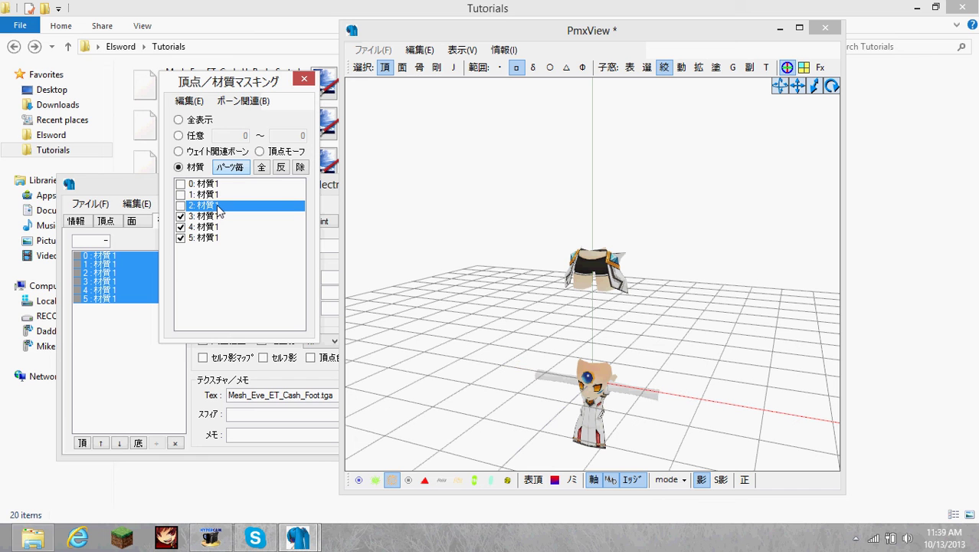
pyautogui.click(218, 206)
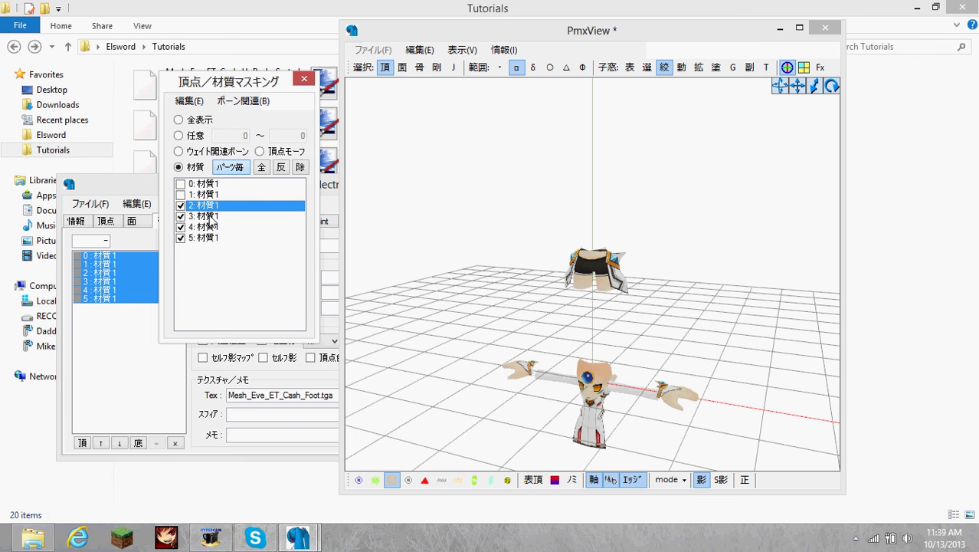
pyautogui.click(210, 217)
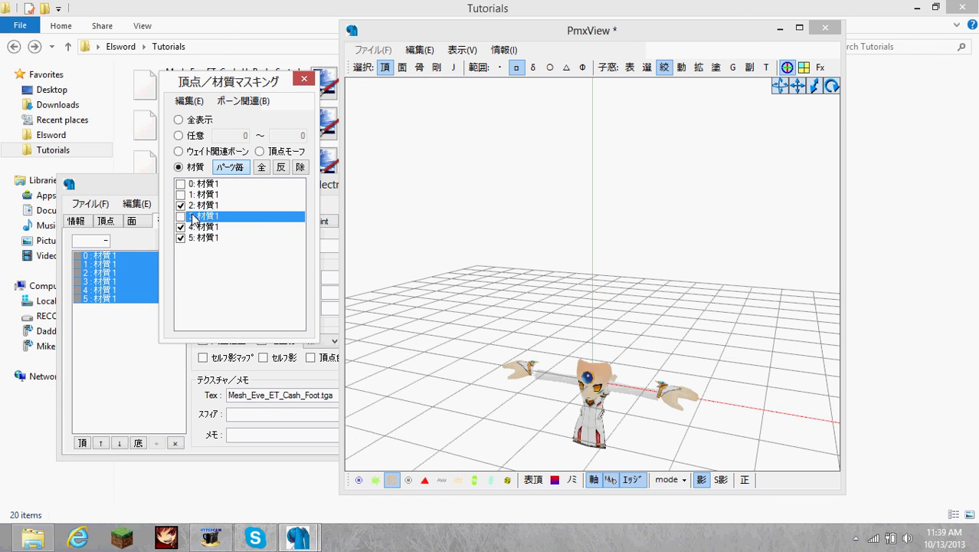
# Step: Mask out materials 2 and 5 as well, so that only material 4 is displayed
pyautogui.moveTo(511, 335)
pyautogui.mouseDown(button='right')
pyautogui.moveTo(512, 324)
pyautogui.moveTo(510, 351)
pyautogui.mouseUp(button='right')
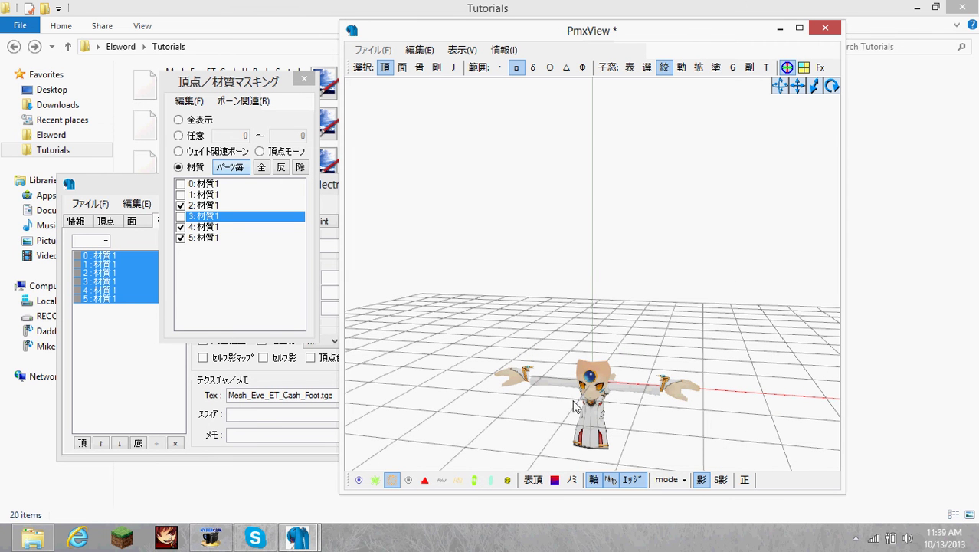
pyautogui.moveTo(501, 339); pyautogui.dragTo(519, 339, button='right')
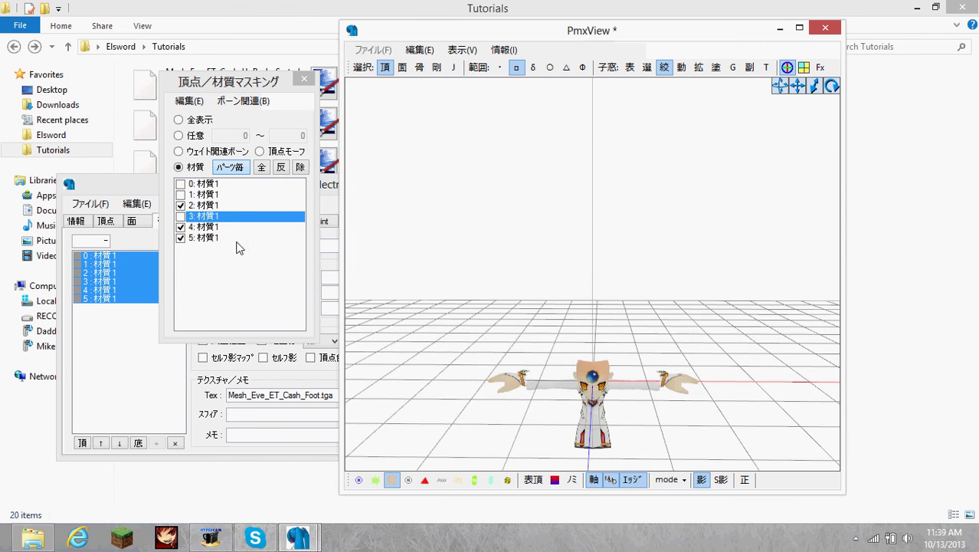
pyautogui.click(180, 206)
pyautogui.click(181, 238)
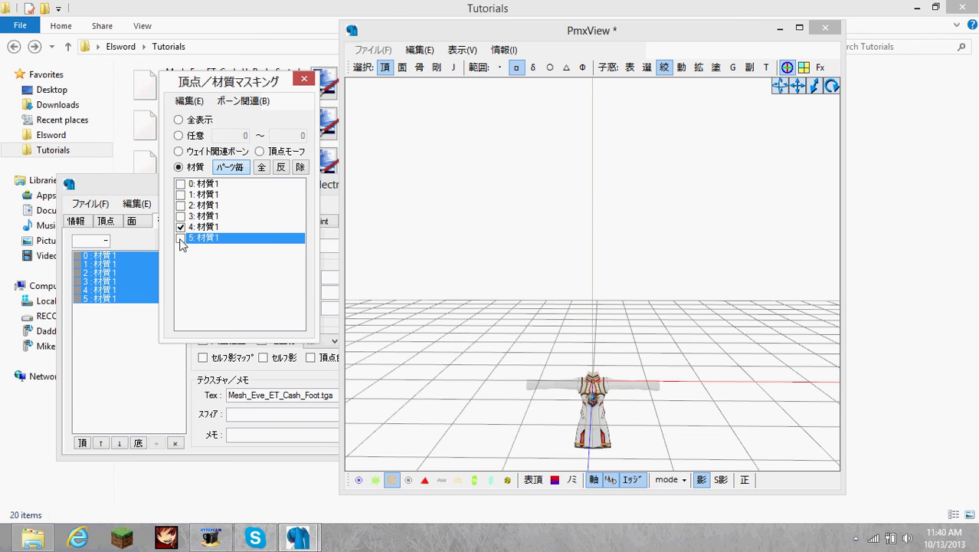
# Step: Select all vertices of the displayed material 4 in PmxView and return to the masking window
pyautogui.moveTo(506, 268); pyautogui.dragTo(536, 271, button='right')
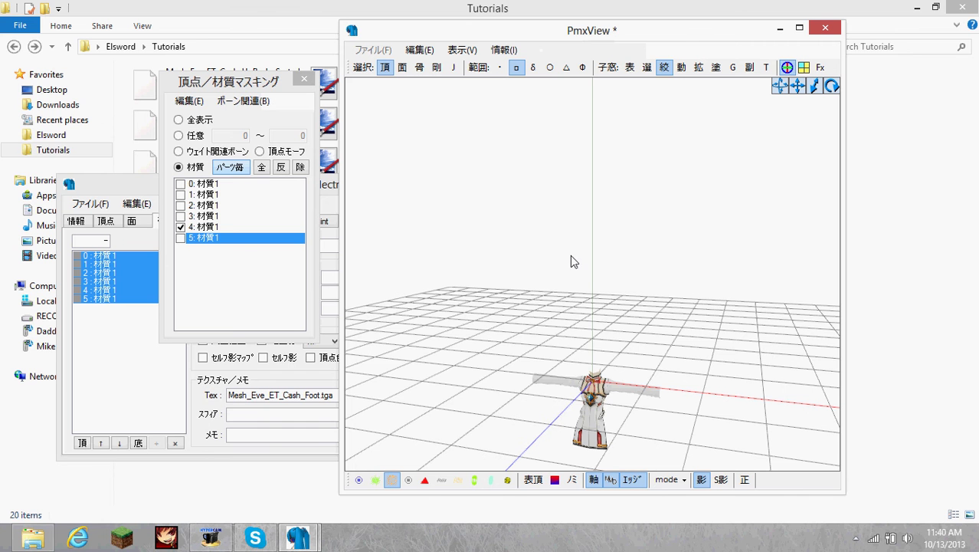
pyautogui.hotkey('ctrl', 'a')
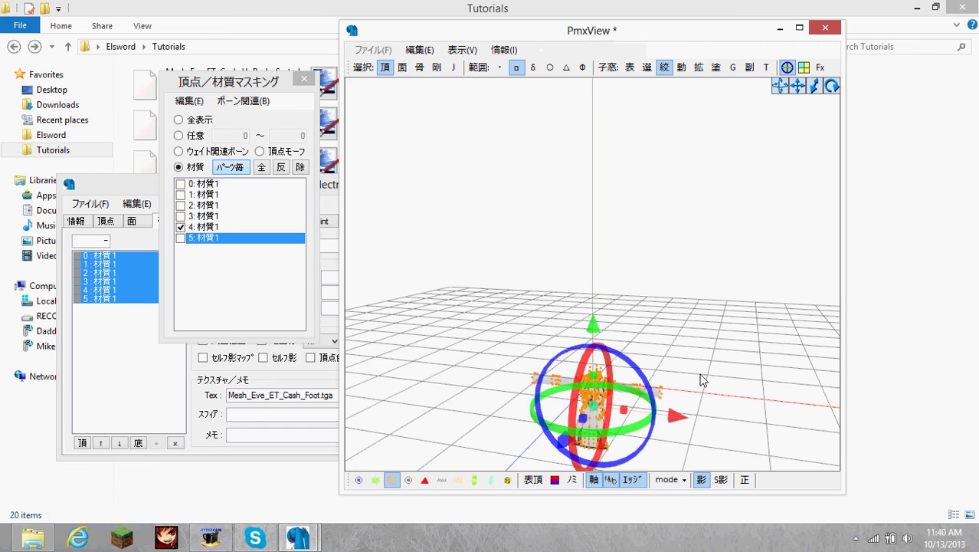
pyautogui.click(250, 100)
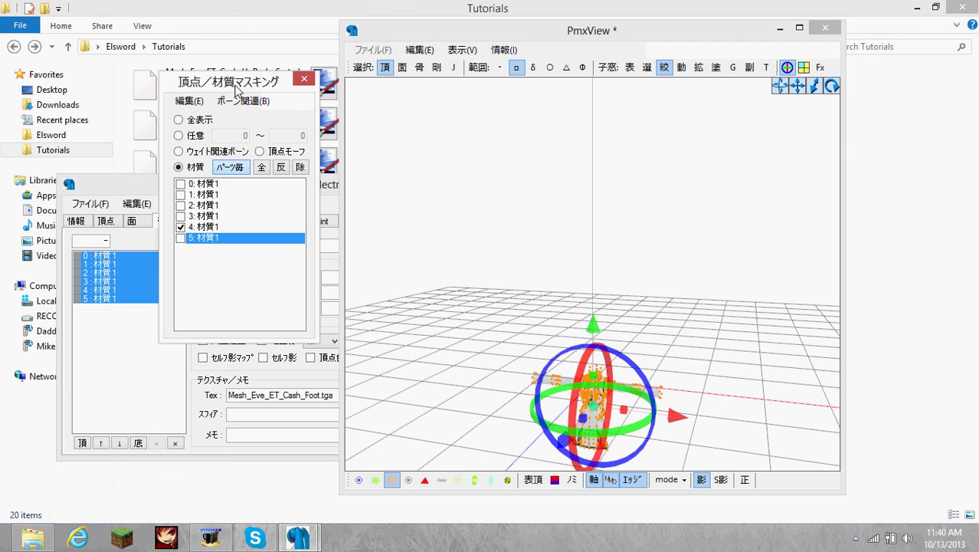
# Step: Redisplay all materials and raise the selected torso with sleeves from the floor to its place above the hips
pyautogui.hotkey('ctrl', 'a')
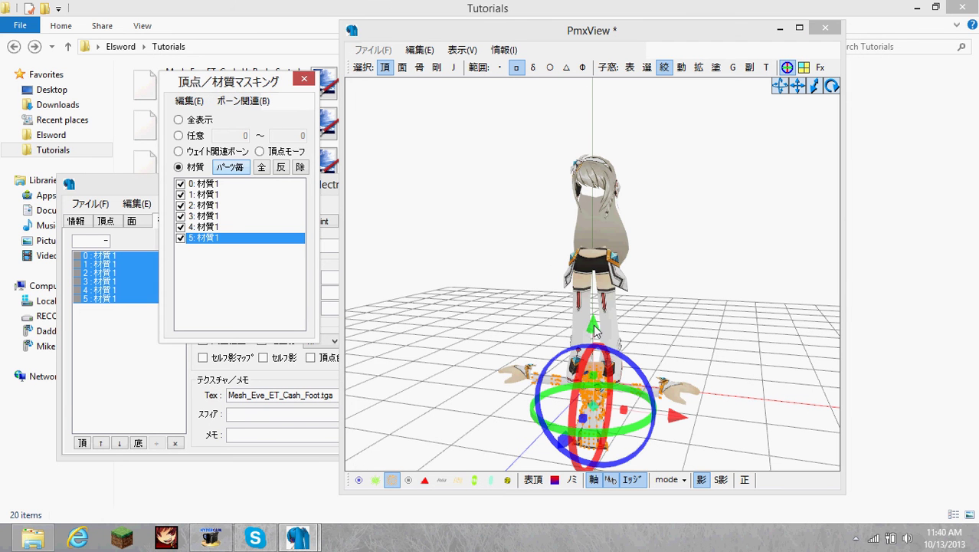
pyautogui.moveTo(593, 328); pyautogui.dragTo(597, 148)
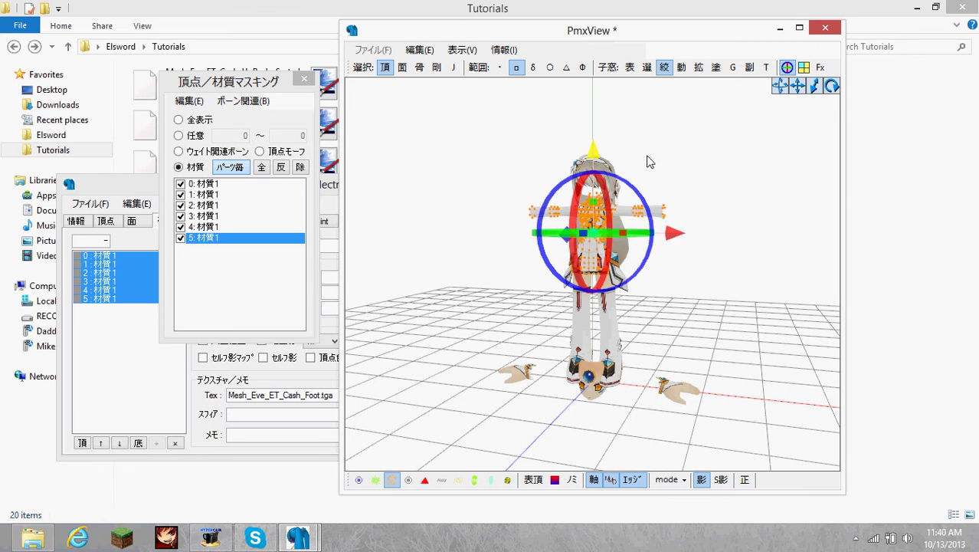
pyautogui.moveTo(634, 161); pyautogui.dragTo(619, 162, button='right')
pyautogui.scroll(5, 644, 149)
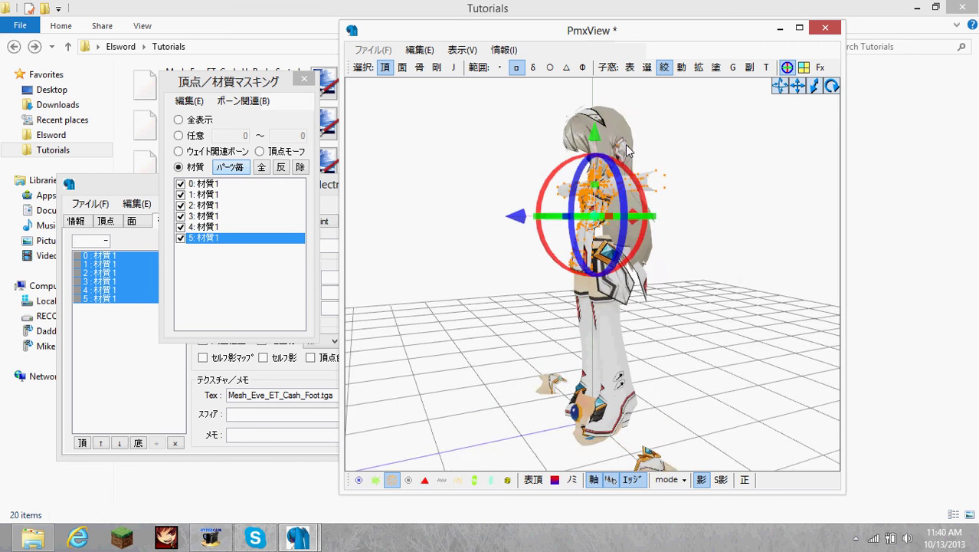
pyautogui.scroll(3, 667, 132)
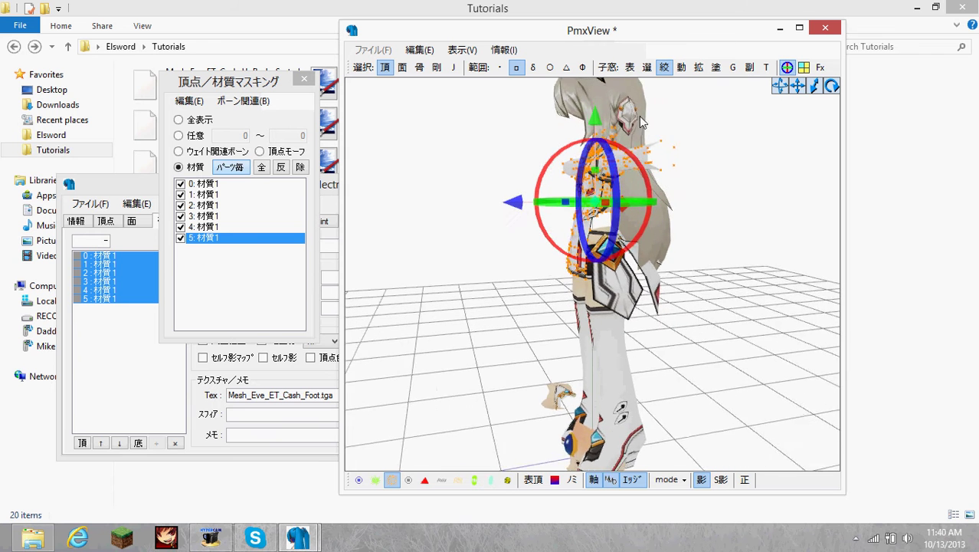
pyautogui.moveTo(595, 87); pyautogui.dragTo(596, 117)
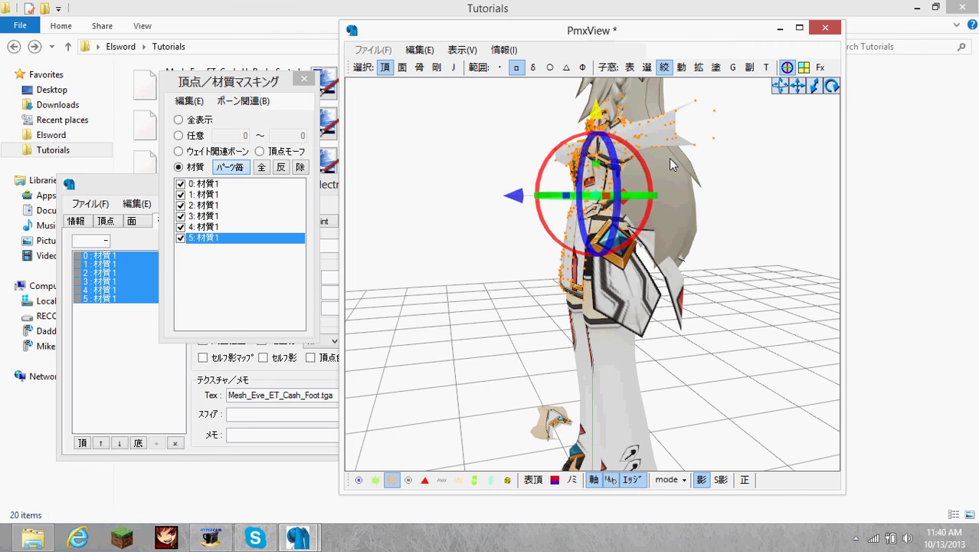
# Step: Shift the torso front to back so it lines up with the hips in side view, and clear the selection
pyautogui.scroll(3, 667, 159)
pyautogui.scroll(5, 663, 161)
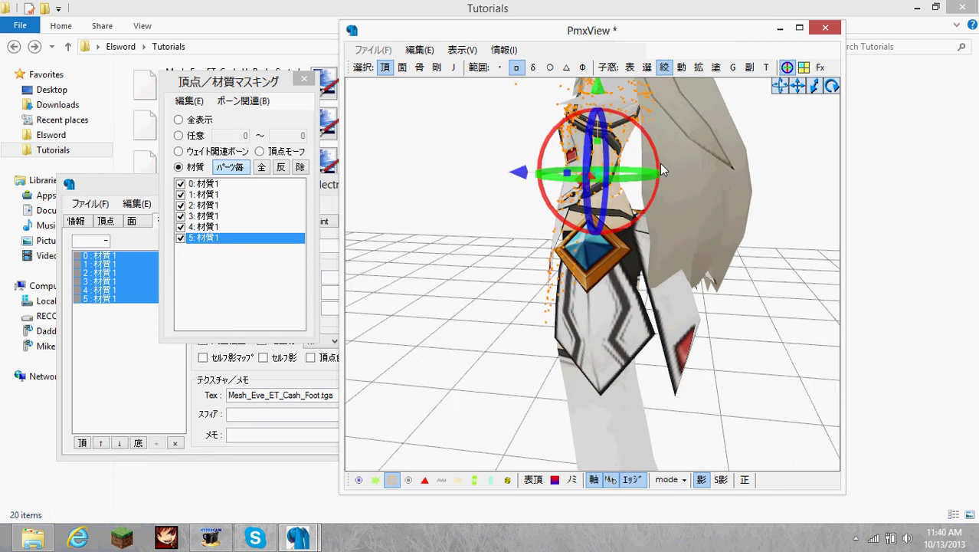
pyautogui.moveTo(670, 158); pyautogui.dragTo(682, 145, button='right')
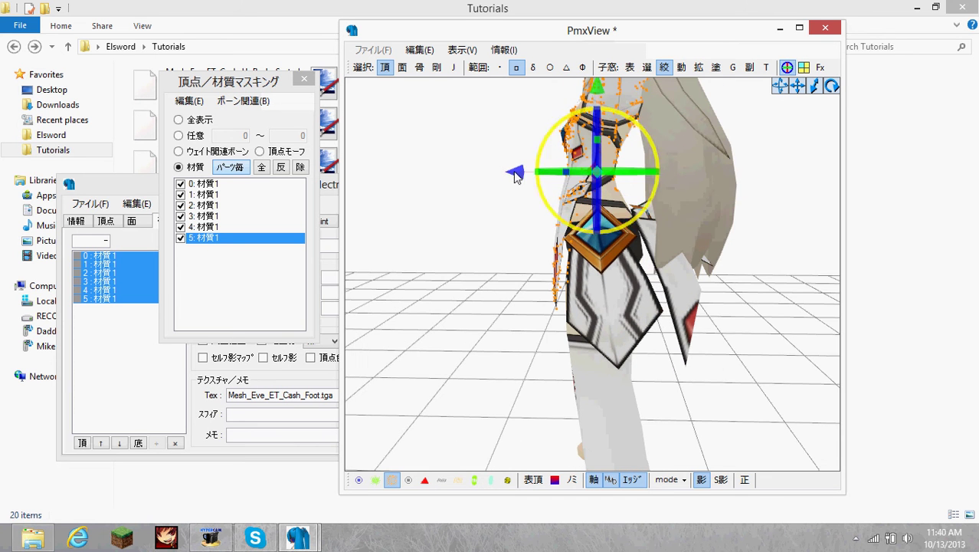
pyautogui.rightClick(625, 176)
pyautogui.click(620, 187)
pyautogui.moveTo(622, 193); pyautogui.dragTo(510, 181, button='right')
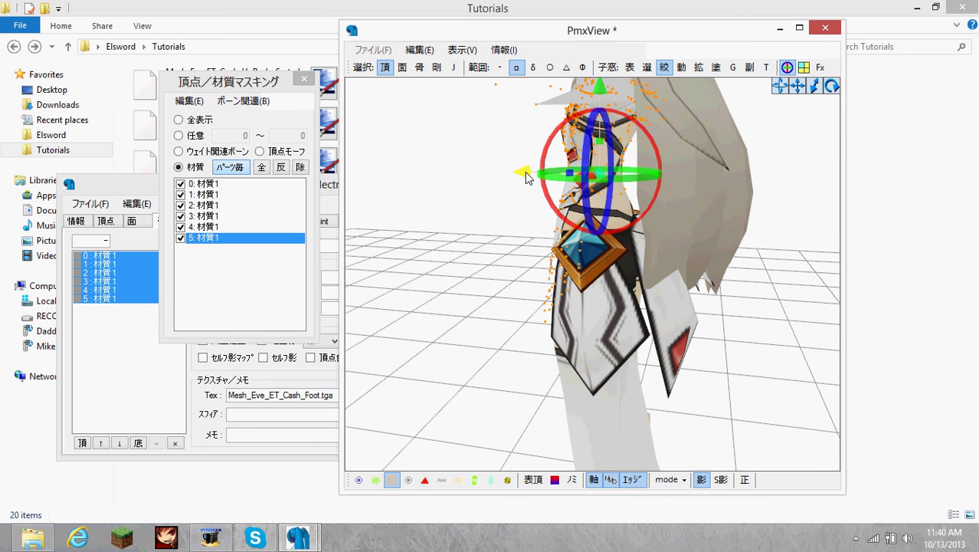
pyautogui.moveTo(449, 224); pyautogui.dragTo(512, 239, button='right')
pyautogui.scroll(-6, 481, 219)
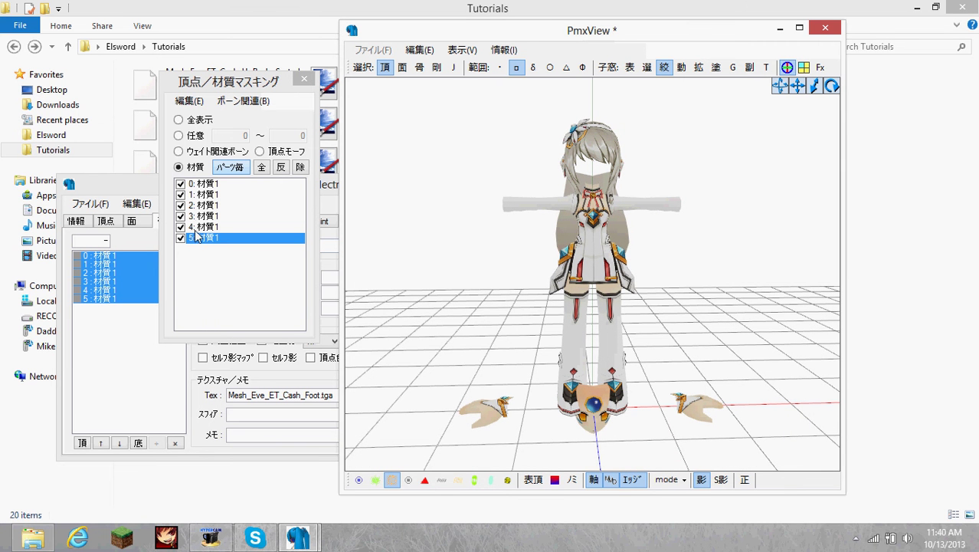
# Step: Mask out materials 0 through 4 so that only the face, material 5, is displayed
pyautogui.moveTo(439, 360); pyautogui.dragTo(438, 360, button='right')
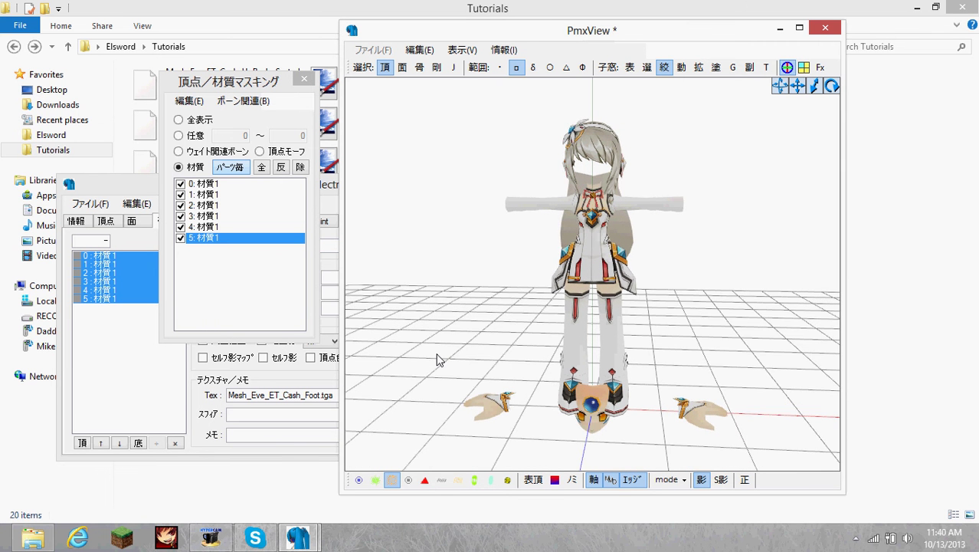
pyautogui.click(195, 217)
pyautogui.click(195, 226)
pyautogui.click(197, 196)
pyautogui.click(202, 184)
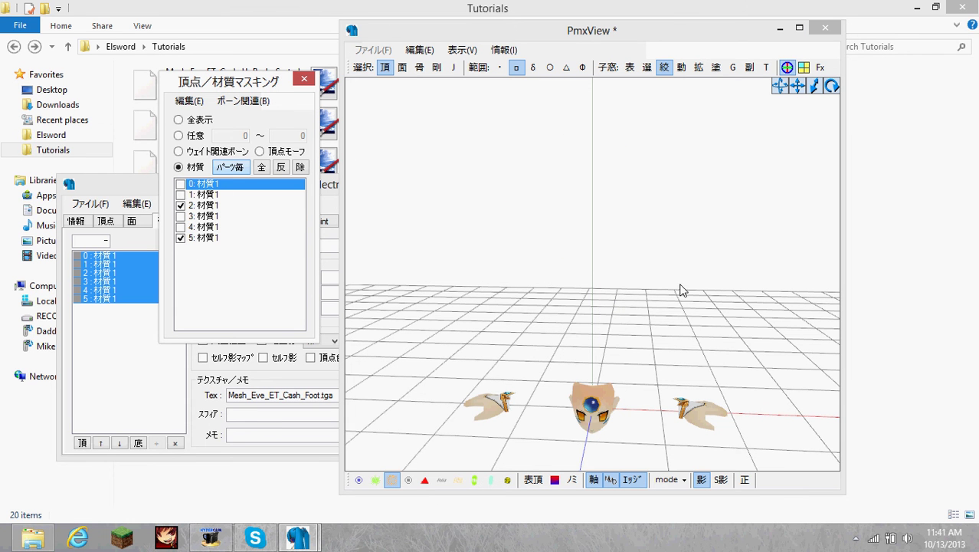
pyautogui.click(200, 242)
pyautogui.click(200, 242)
pyautogui.click(202, 207)
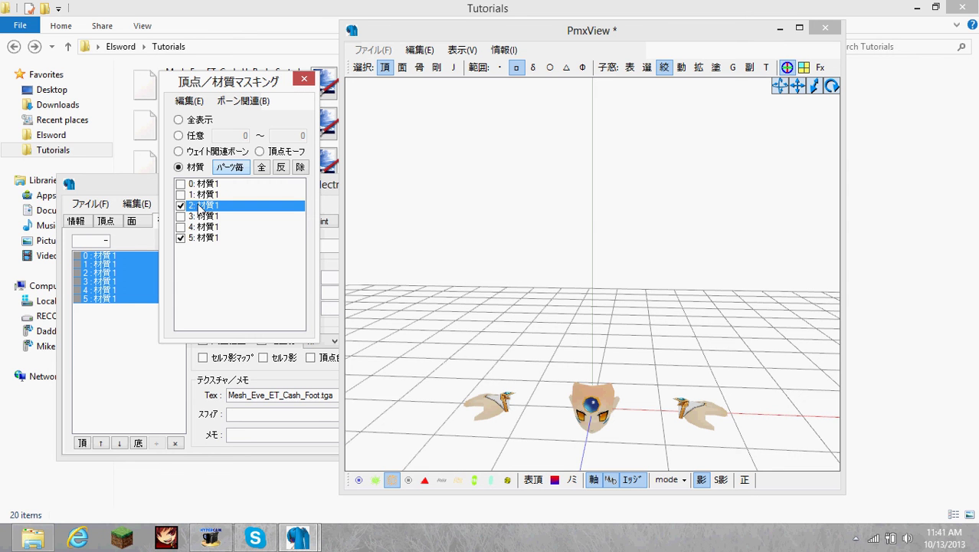
# Step: Select all vertices of the displayed face in PmxView and redisplay all materials in the masking window
pyautogui.click(590, 208)
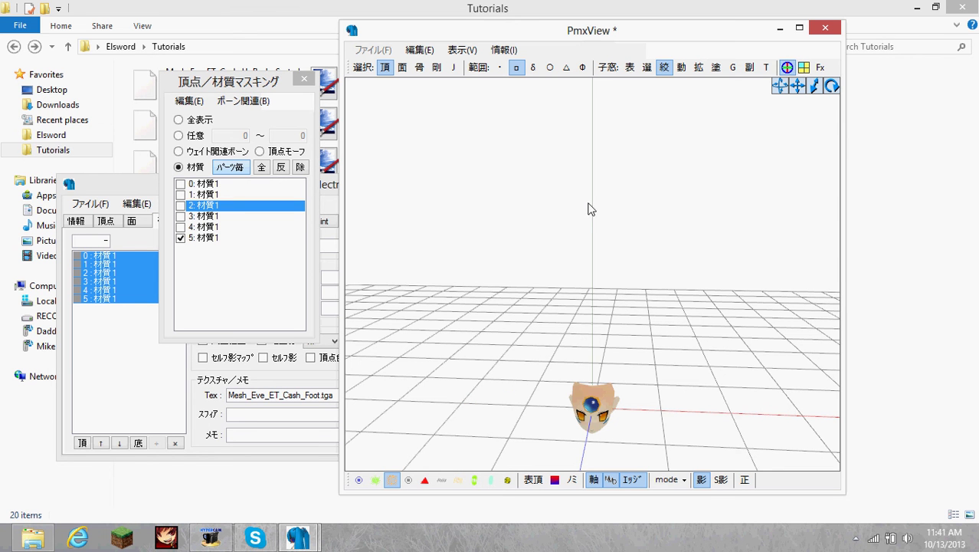
pyautogui.hotkey('ctrl', 'a')
pyautogui.click(262, 90)
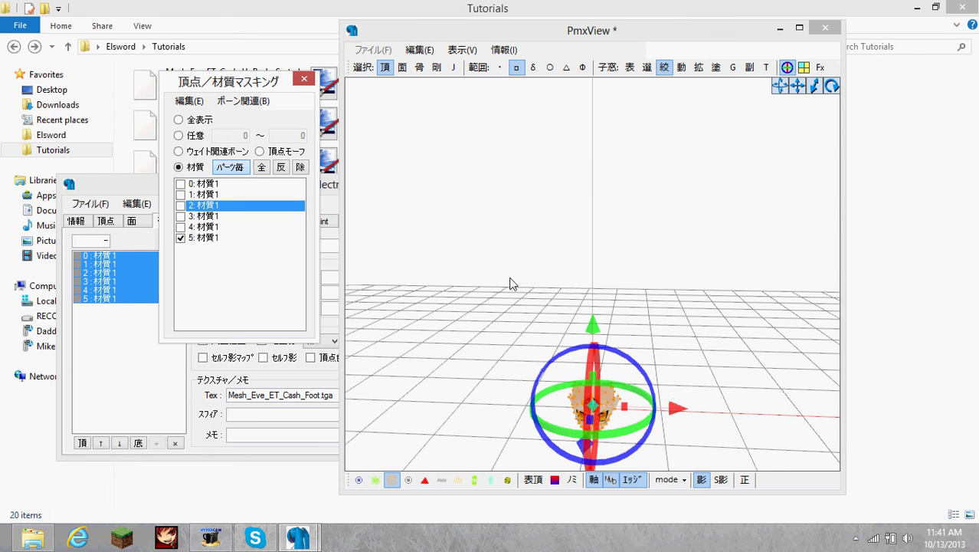
pyautogui.hotkey('ctrl', 'a')
# Step: Raise the selected face from the floor into the hair, fine-tune its height from an angled view, and clear the selection
pyautogui.click(598, 157)
pyautogui.moveTo(600, 148); pyautogui.dragTo(599, 85)
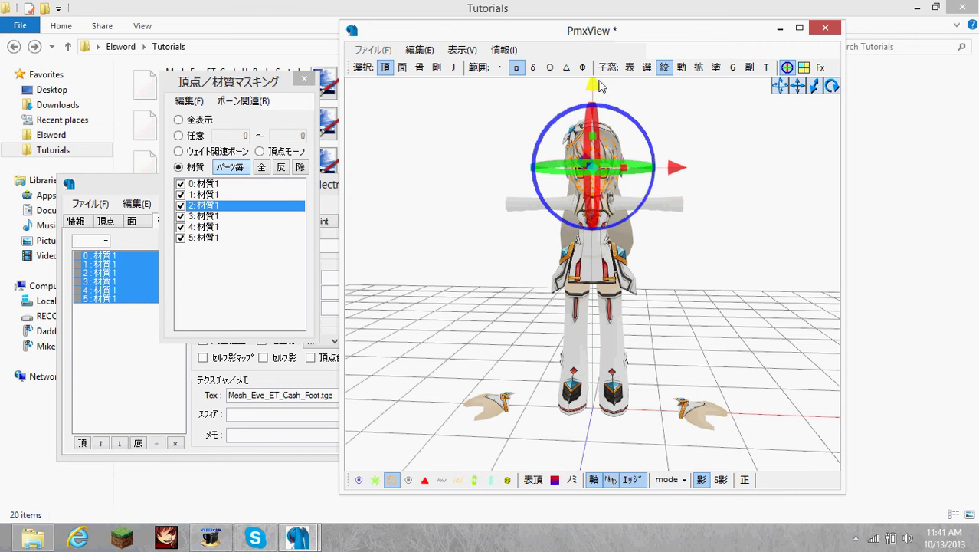
pyautogui.moveTo(630, 101); pyautogui.dragTo(592, 90, button='right')
pyautogui.scroll(3, 672, 102)
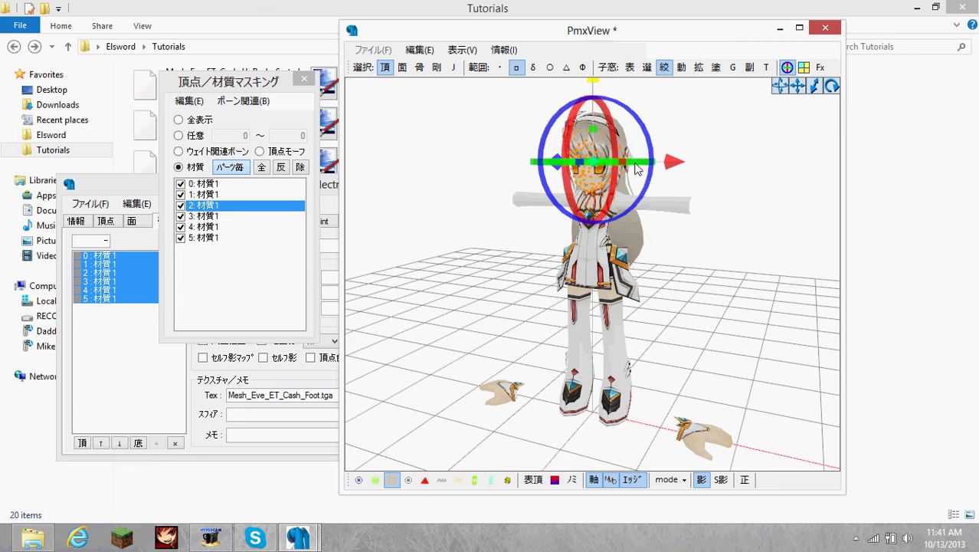
pyautogui.moveTo(595, 87); pyautogui.dragTo(666, 156, button='right')
pyautogui.scroll(-3, 650, 159)
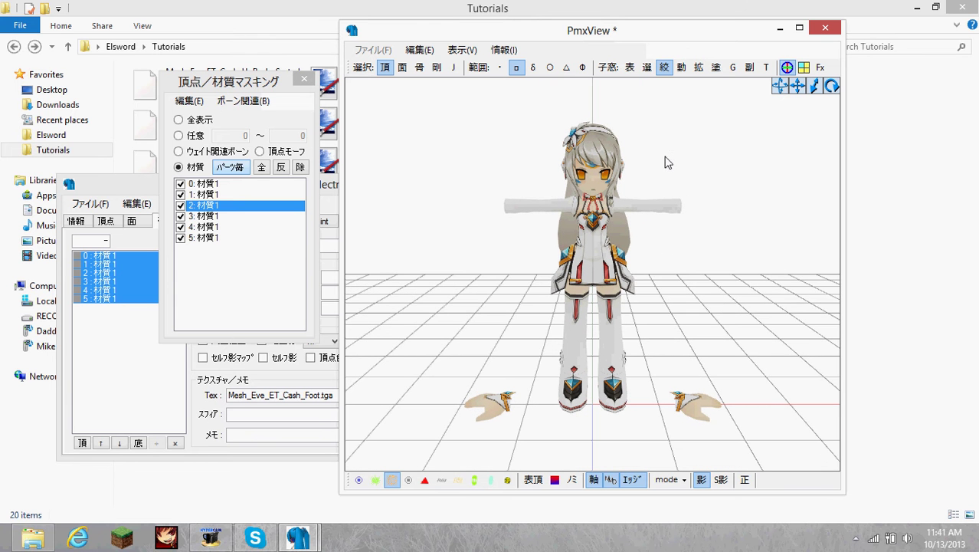
pyautogui.moveTo(722, 211); pyautogui.dragTo(723, 210, button='right')
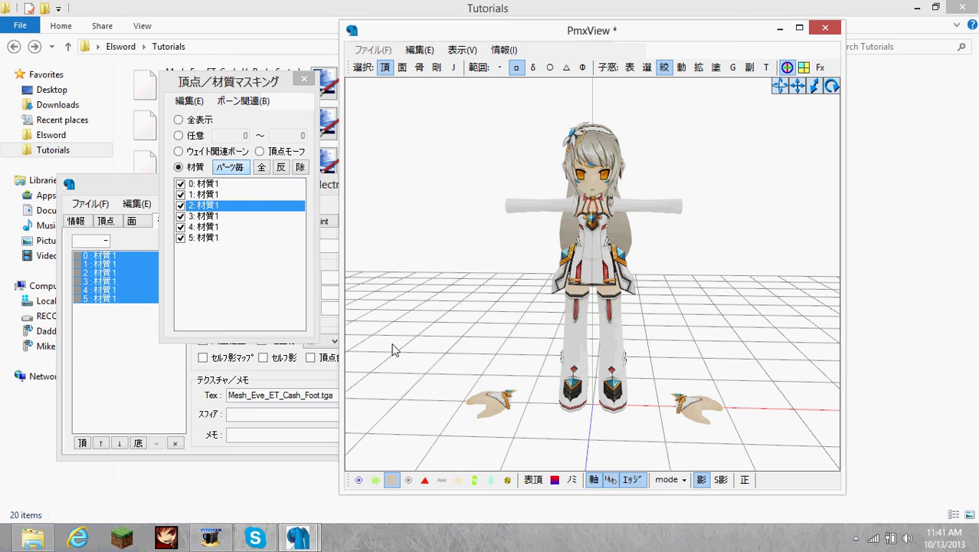
# Step: Box-select all vertices of both detached hands on the floor, keeping the two hands in one combined selection
pyautogui.click(197, 204)
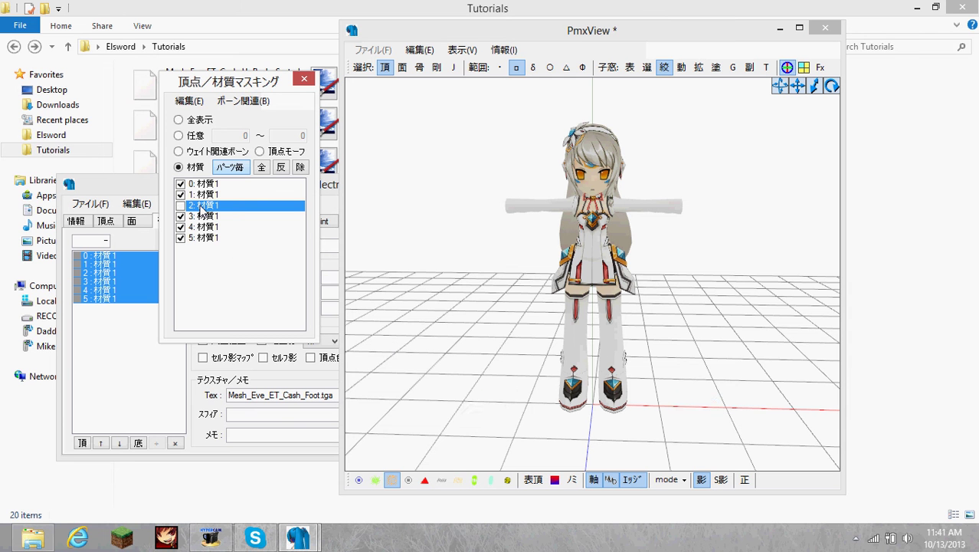
pyautogui.click(411, 344)
pyautogui.moveTo(408, 339); pyautogui.dragTo(409, 337, button='right')
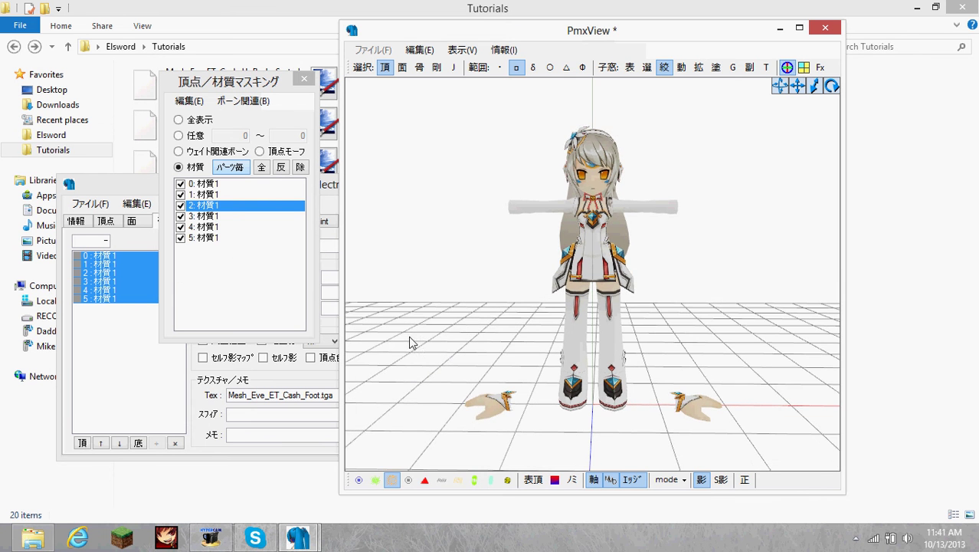
pyautogui.moveTo(475, 417); pyautogui.dragTo(543, 455)
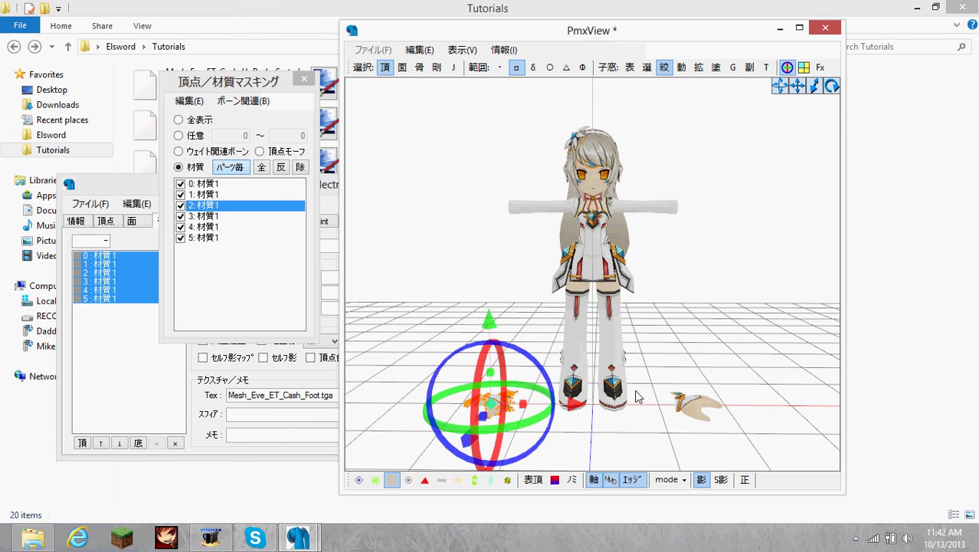
pyautogui.moveTo(770, 318); pyautogui.dragTo(659, 438)
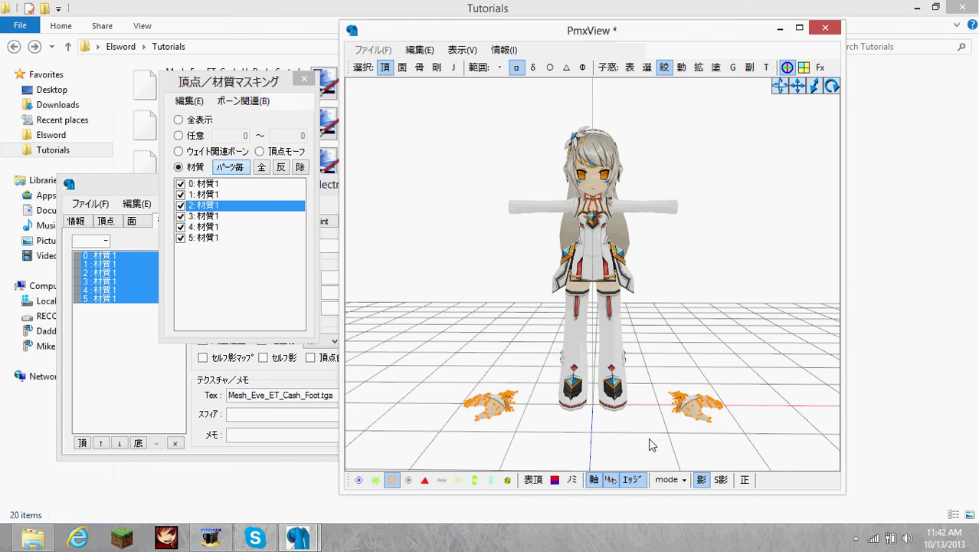
pyautogui.moveTo(684, 301); pyautogui.dragTo(609, 321, button='right')
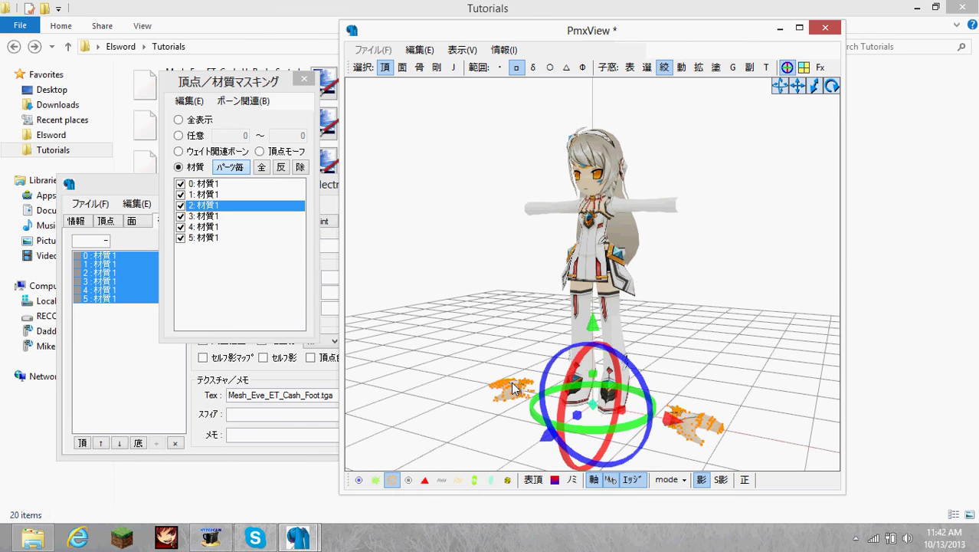
pyautogui.moveTo(444, 344); pyautogui.dragTo(513, 414)
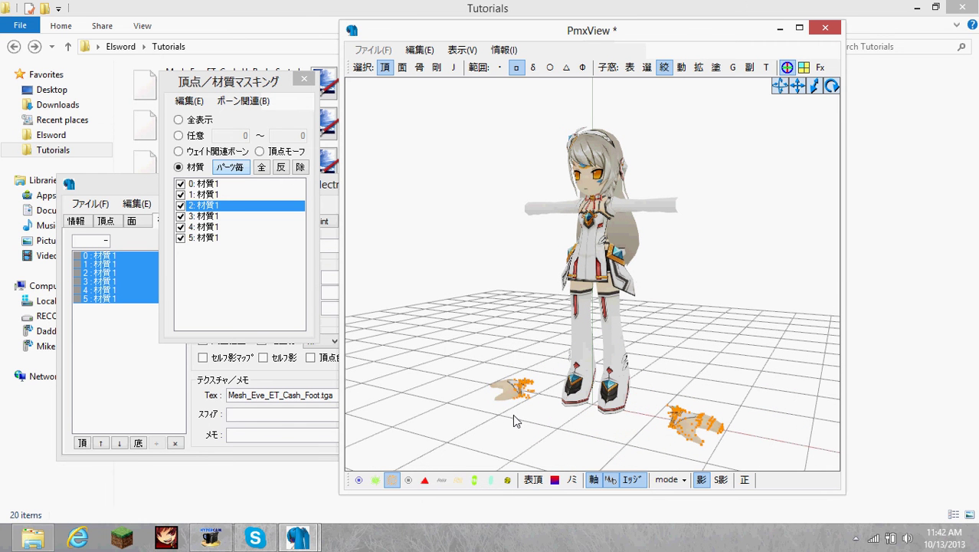
pyautogui.moveTo(442, 322); pyautogui.dragTo(544, 433)
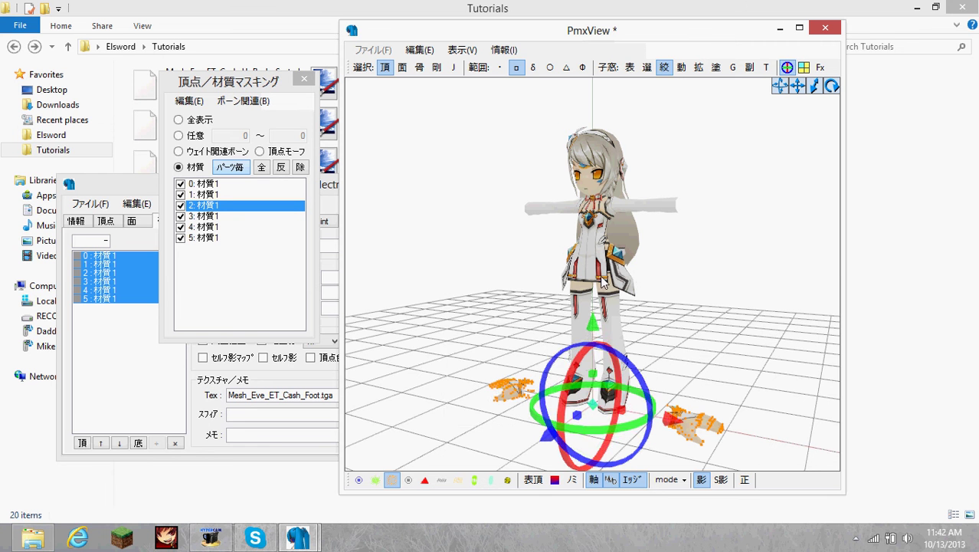
# Step: Raise both selected hands to the height of the outstretched arms and fine-tune their height
pyautogui.moveTo(599, 280); pyautogui.dragTo(611, 284, button='right')
pyautogui.moveTo(595, 328); pyautogui.dragTo(604, 128)
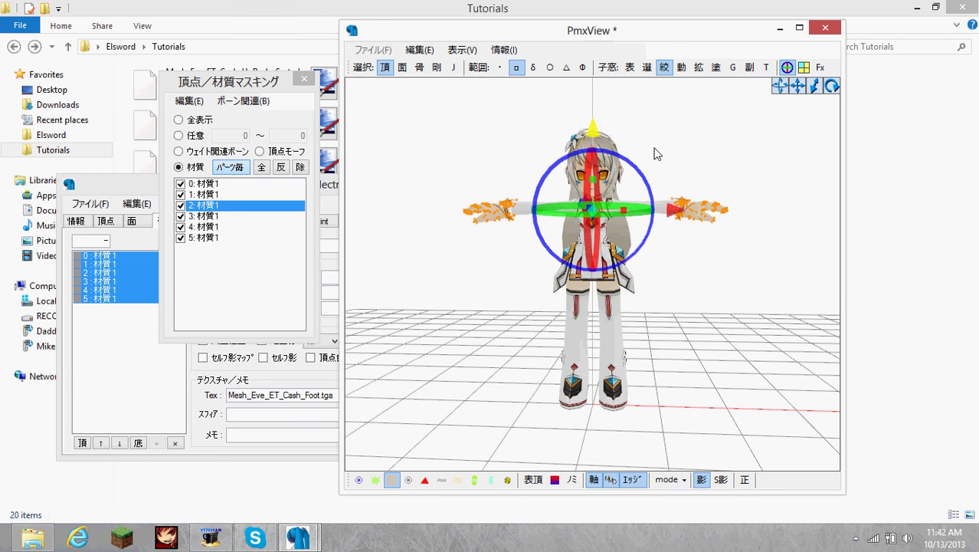
pyautogui.moveTo(646, 151); pyautogui.dragTo(613, 98, button='right')
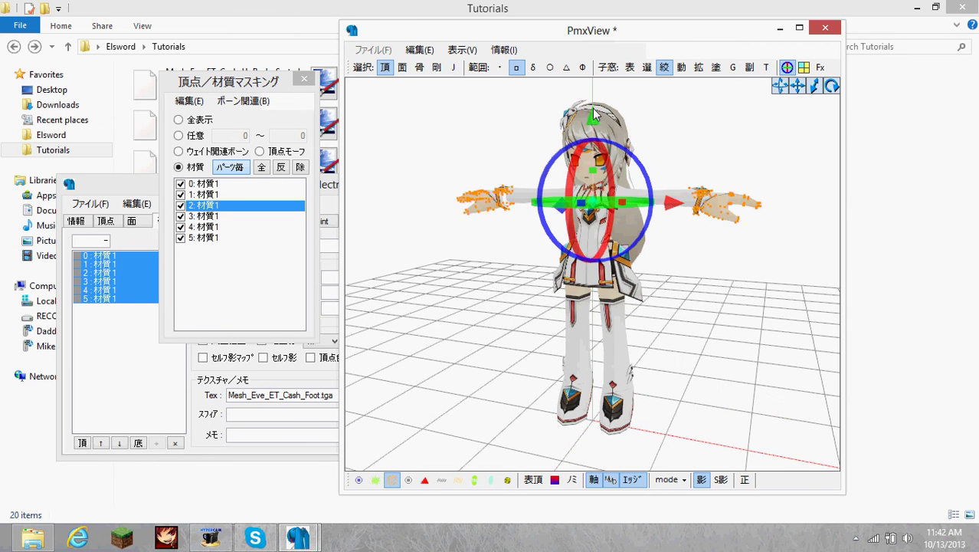
pyautogui.moveTo(594, 113); pyautogui.dragTo(595, 108)
pyautogui.moveTo(644, 114); pyautogui.dragTo(624, 117, button='right')
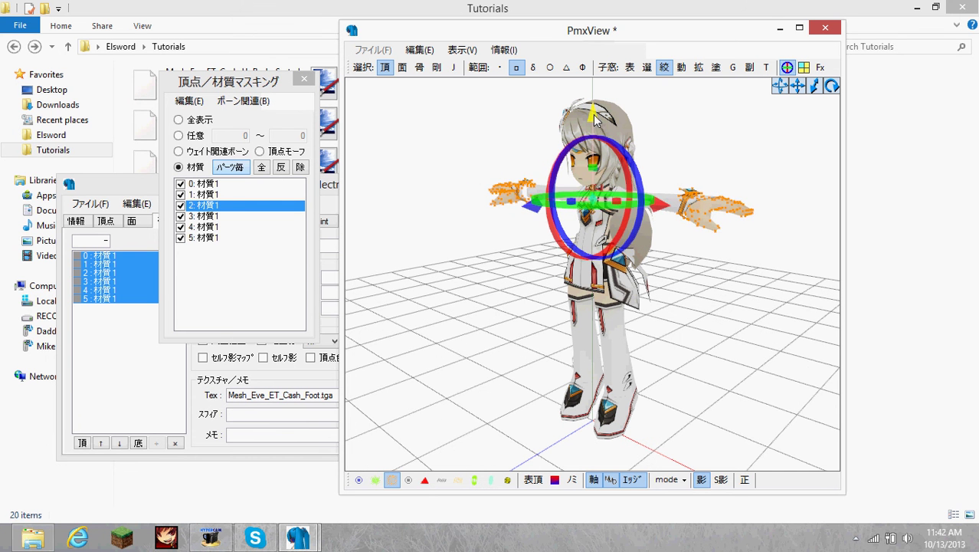
# Step: Shift both hands front to back to line up with the sleeve ends, and clear the selection
pyautogui.moveTo(538, 161); pyautogui.dragTo(534, 160, button='right')
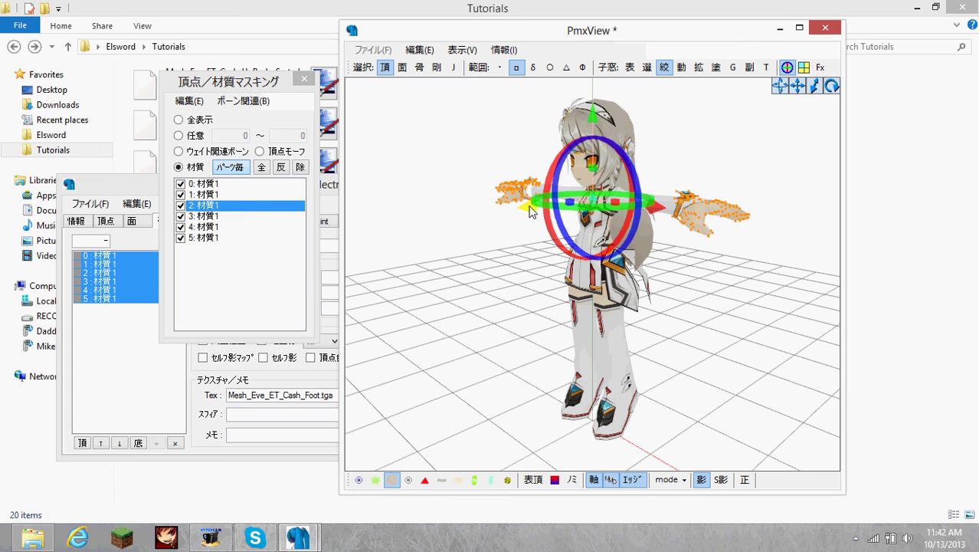
pyautogui.moveTo(530, 212); pyautogui.dragTo(539, 205)
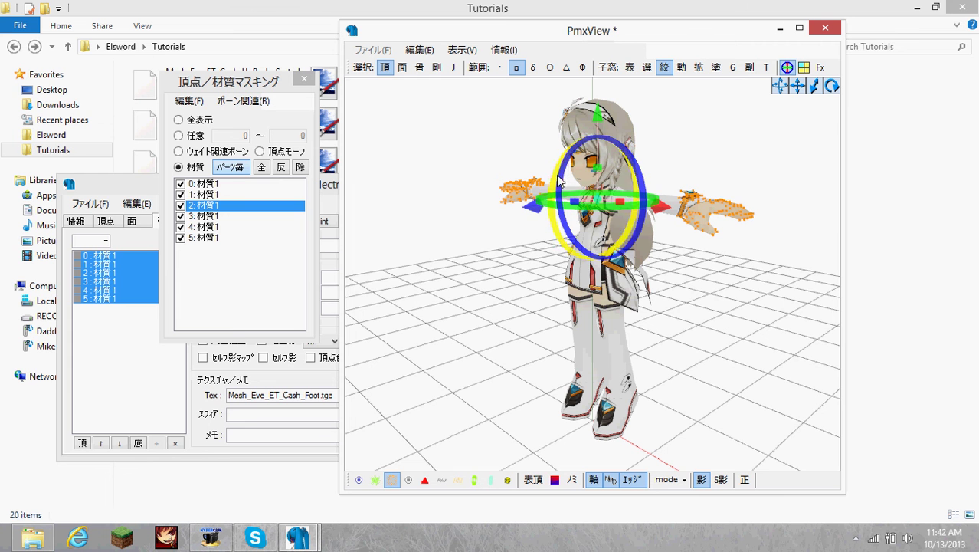
pyautogui.moveTo(542, 203); pyautogui.dragTo(636, 152, button='right')
pyautogui.moveTo(542, 154); pyautogui.dragTo(583, 154, button='right')
pyautogui.scroll(4, 545, 154)
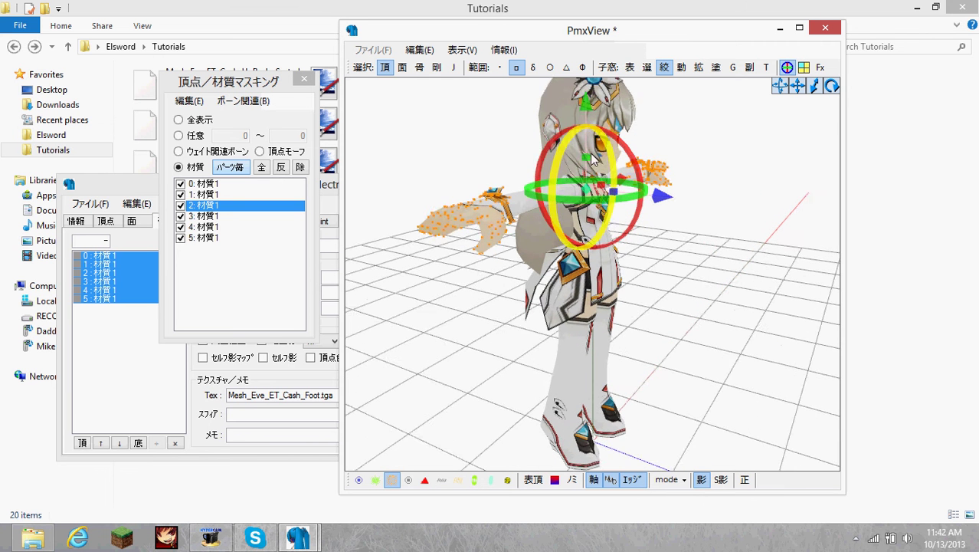
pyautogui.moveTo(712, 159); pyautogui.dragTo(705, 163, button='right')
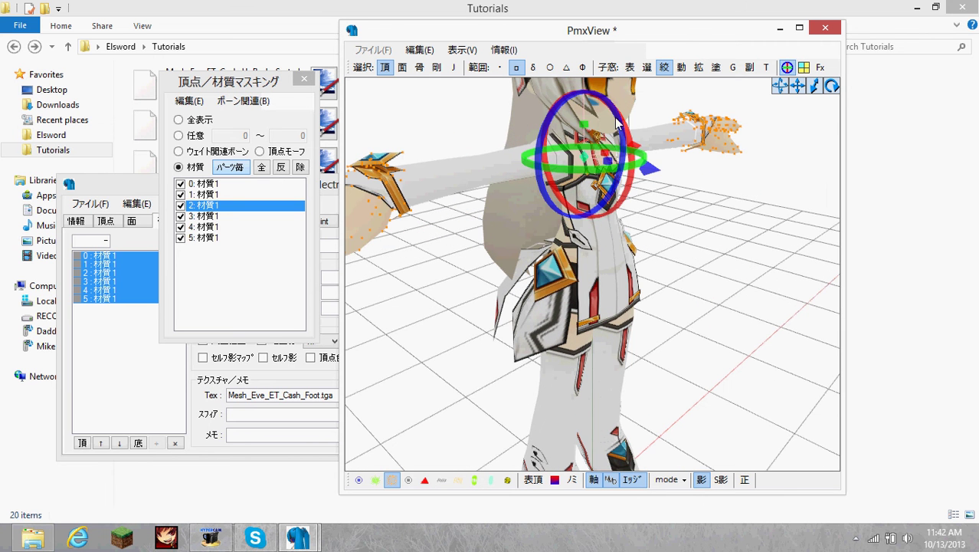
pyautogui.moveTo(617, 121); pyautogui.dragTo(605, 116, button='right')
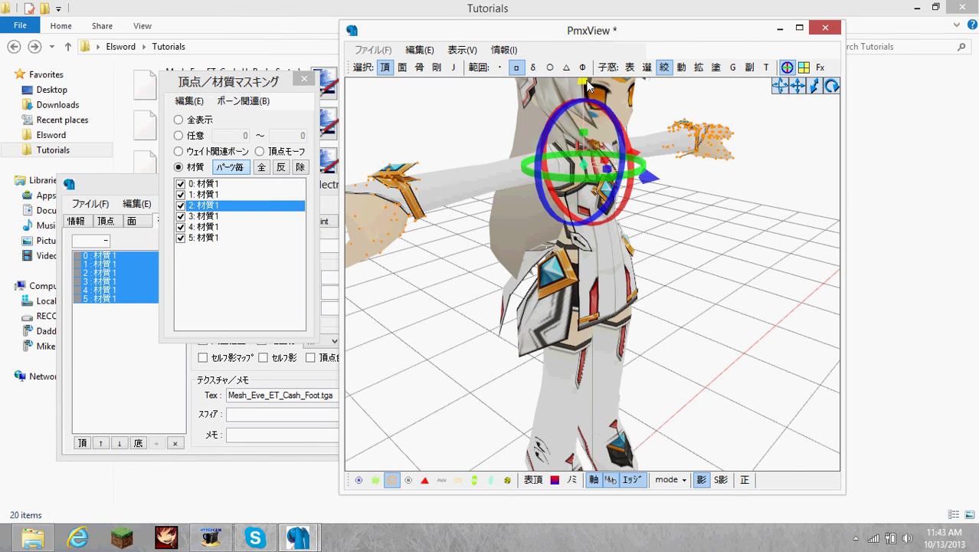
pyautogui.click(712, 212)
pyautogui.moveTo(712, 205); pyautogui.dragTo(693, 204, button='right')
pyautogui.scroll(-5, 690, 199)
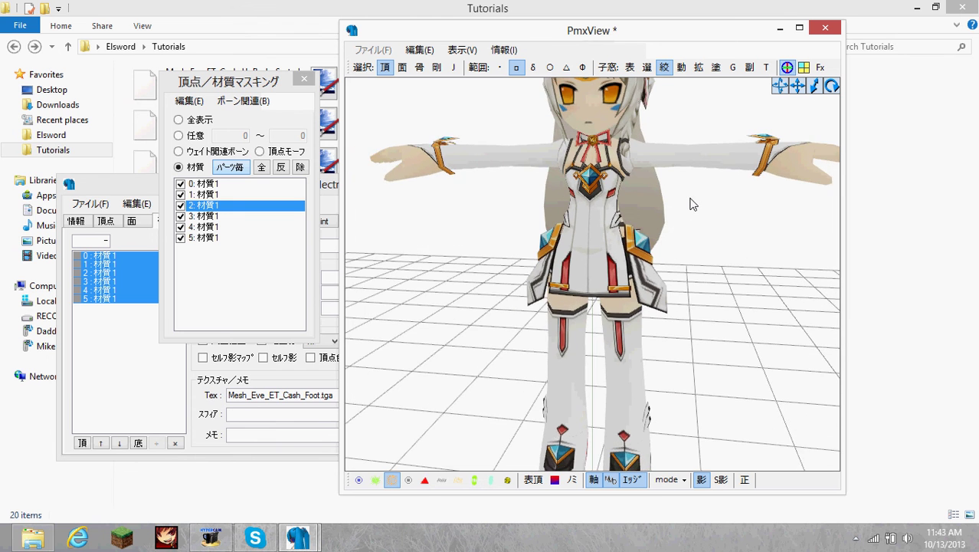
pyautogui.scroll(-3, 690, 205)
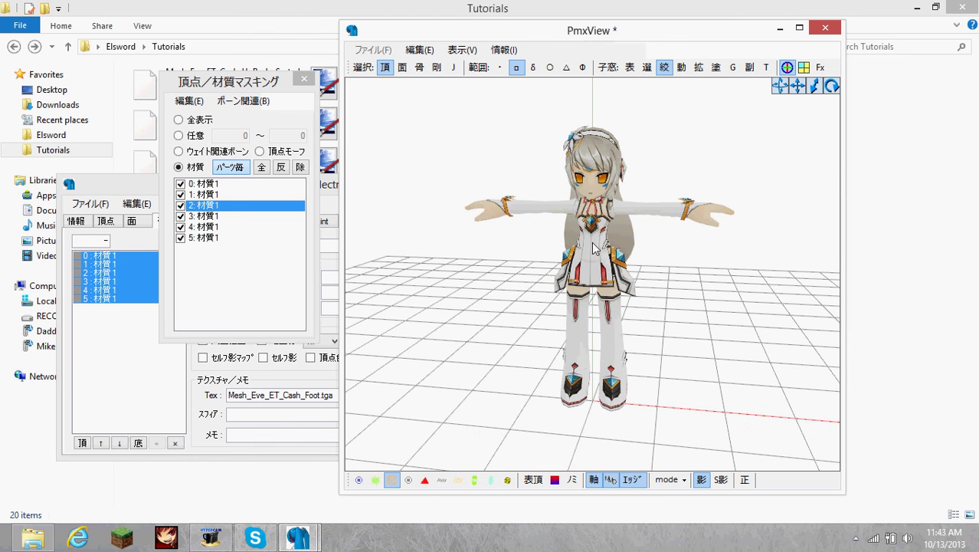
# Step: Switch the selection target to bones, view the skeleton around the assembled model, and turn off the bone display
pyautogui.moveTo(396, 91); pyautogui.dragTo(763, 313)
pyautogui.click(783, 311)
pyautogui.click(419, 67)
pyautogui.moveTo(547, 215); pyautogui.dragTo(448, 304, button='right')
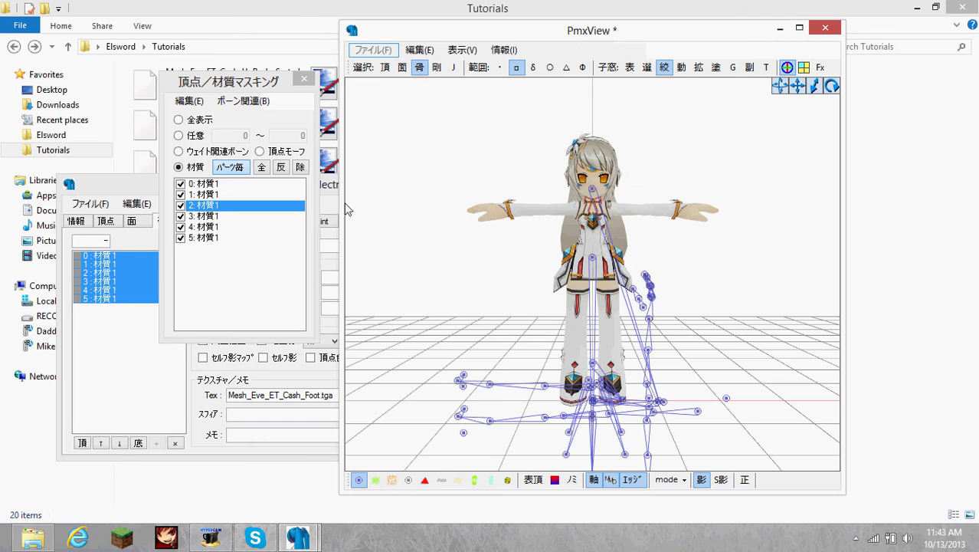
pyautogui.moveTo(495, 242); pyautogui.dragTo(549, 334, button='right')
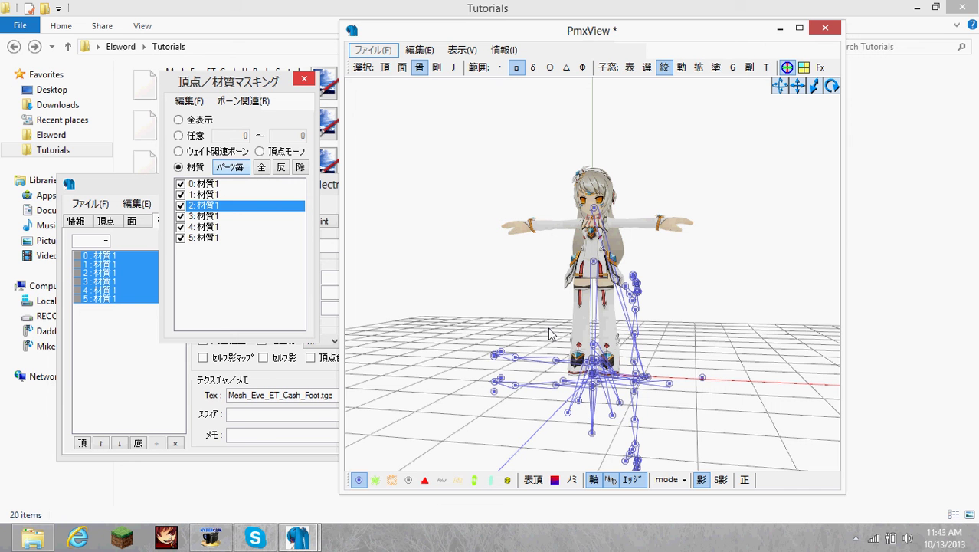
pyautogui.click(360, 479)
# Step: Close the vertex/material masking window and bring the Pmx editing window in front of the 3D view, shifting it slightly upward
pyautogui.moveTo(648, 340); pyautogui.dragTo(515, 257, button='right')
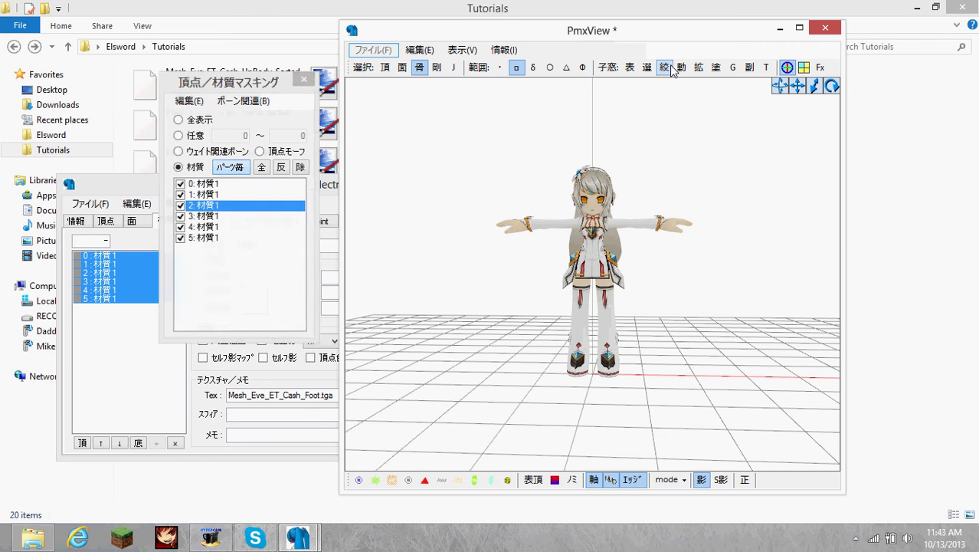
pyautogui.moveTo(582, 255); pyautogui.dragTo(568, 321, button='right')
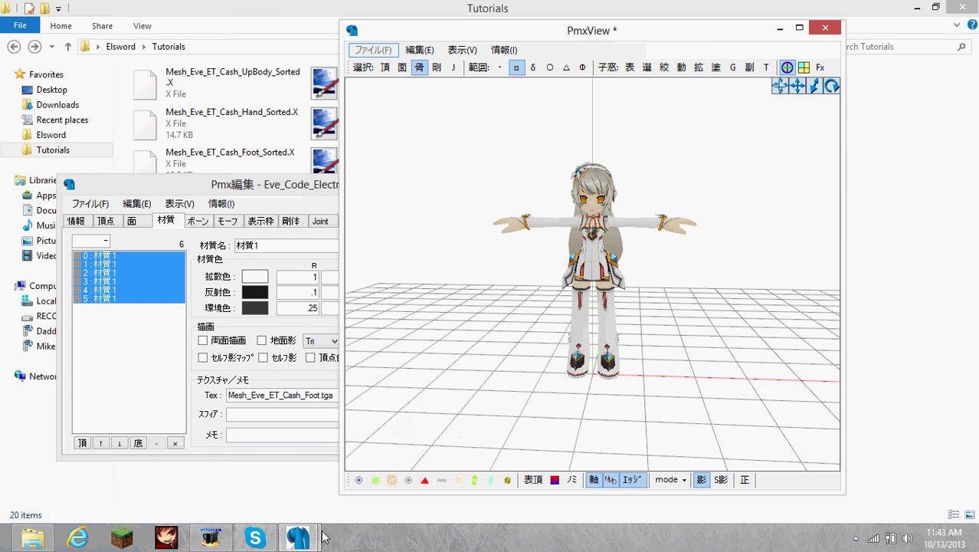
pyautogui.moveTo(300, 536)
pyautogui.click(219, 460)
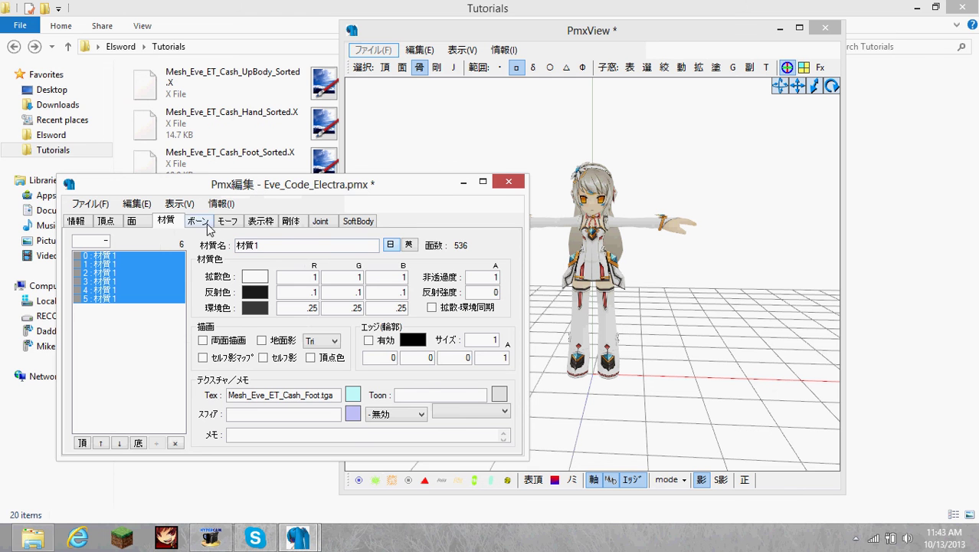
pyautogui.click(592, 67)
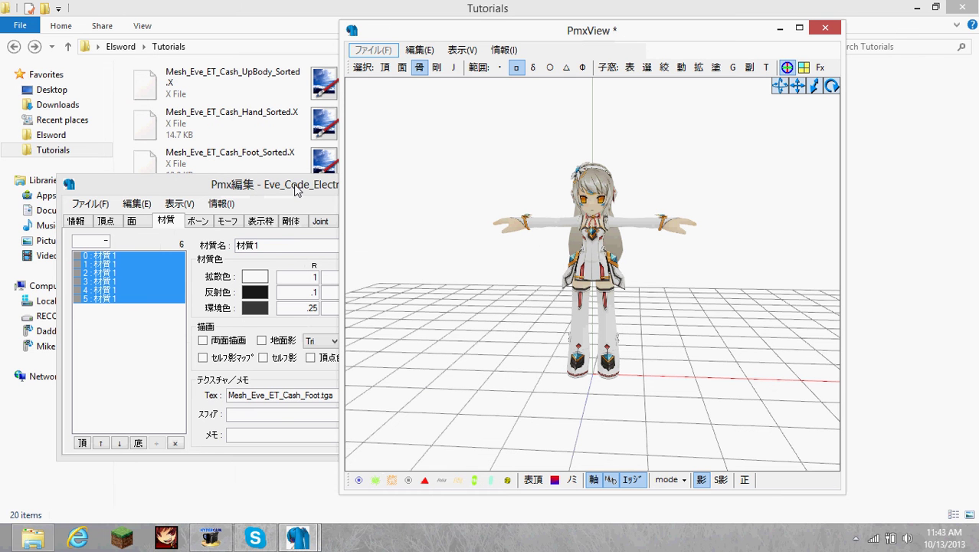
pyautogui.moveTo(411, 93); pyautogui.dragTo(716, 411)
pyautogui.moveTo(318, 185); pyautogui.dragTo(305, 136)
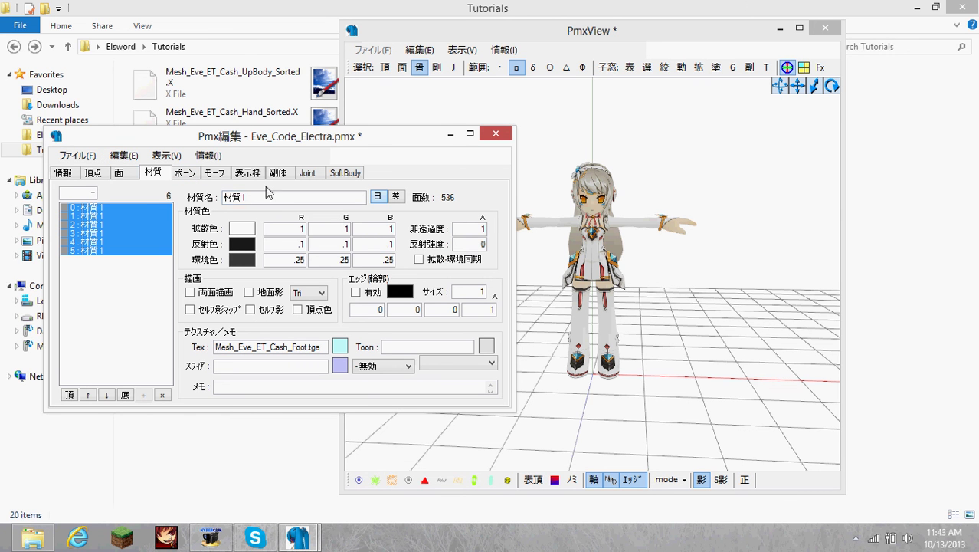
# Step: Save the assembled model as Eve_Code_Electra.pmx in the Tutorials folder, replacing the existing file
pyautogui.click(80, 157)
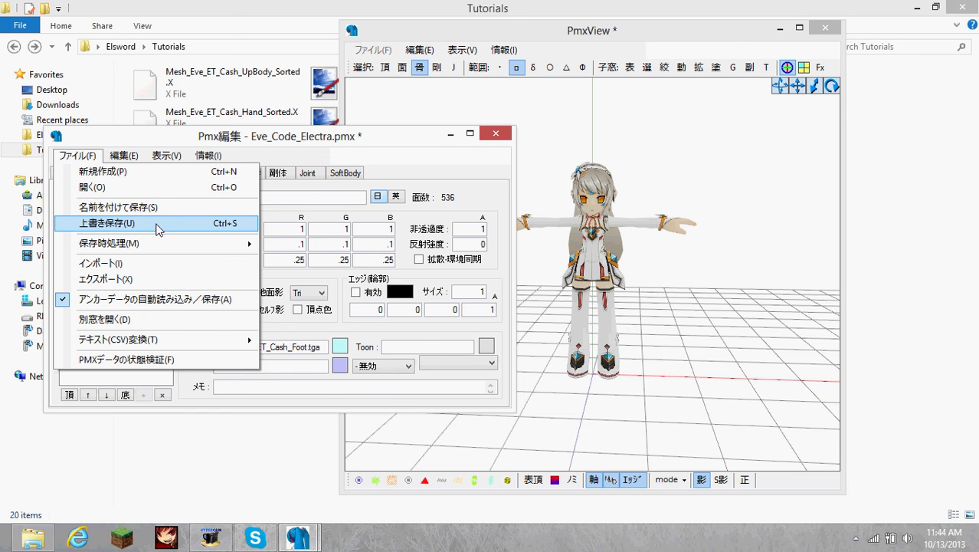
pyautogui.click(155, 223)
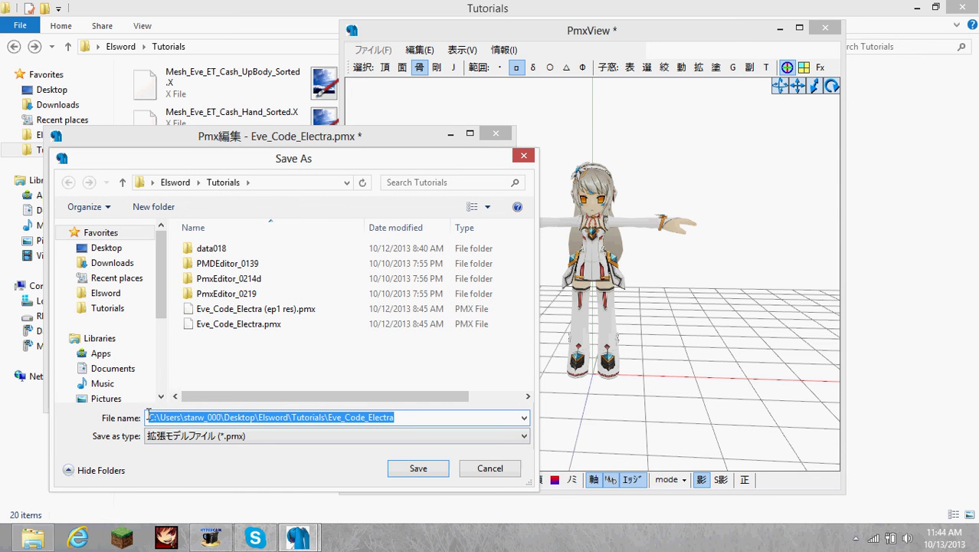
pyautogui.click(257, 325)
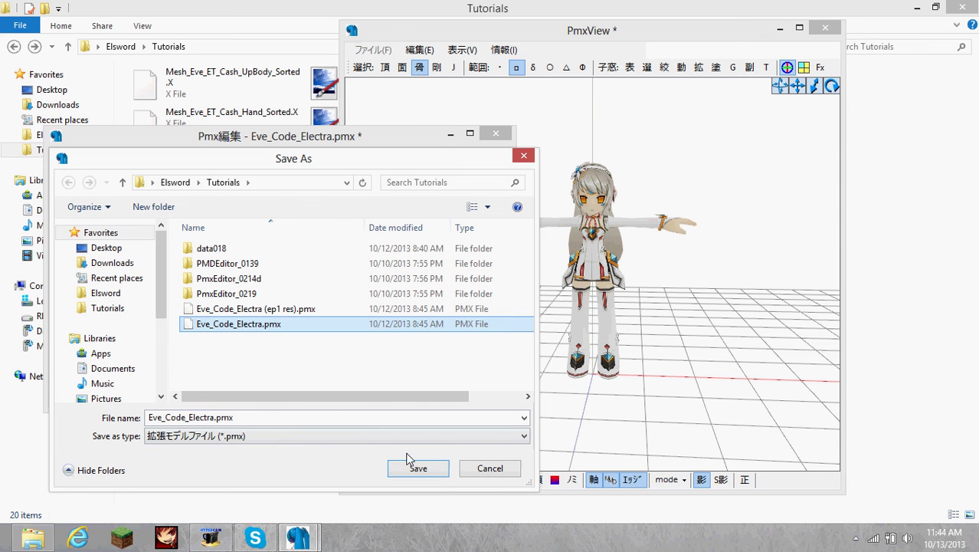
pyautogui.click(207, 414)
pyautogui.click(215, 417)
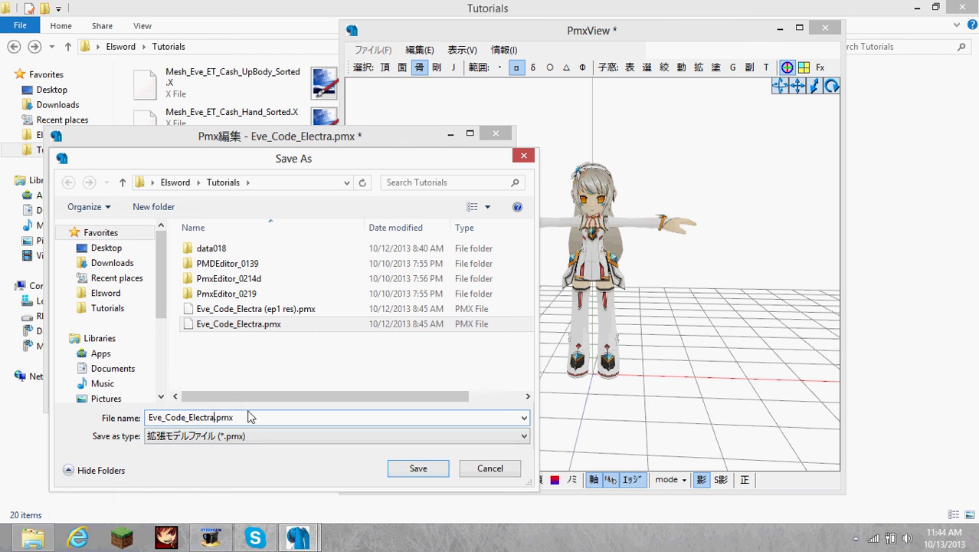
pyautogui.write('_')
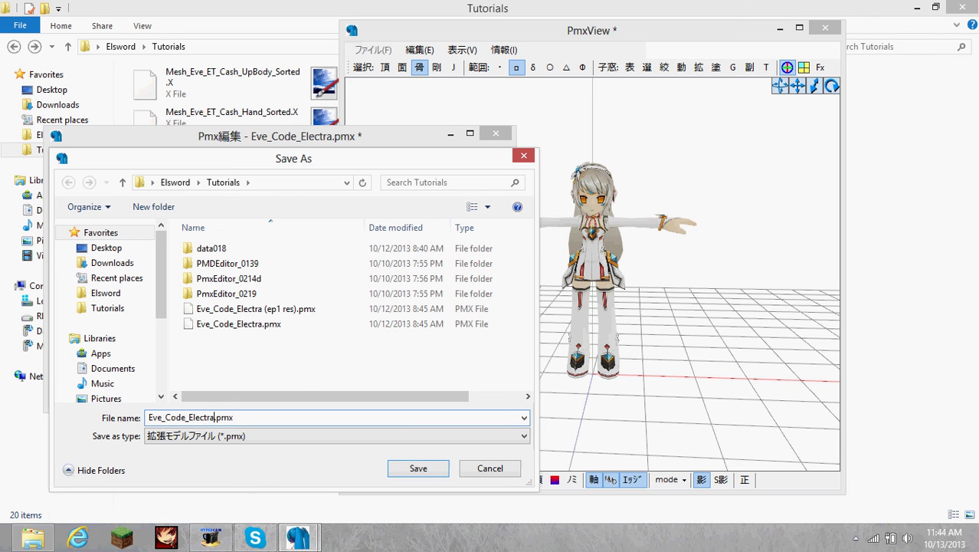
pyautogui.click(426, 473)
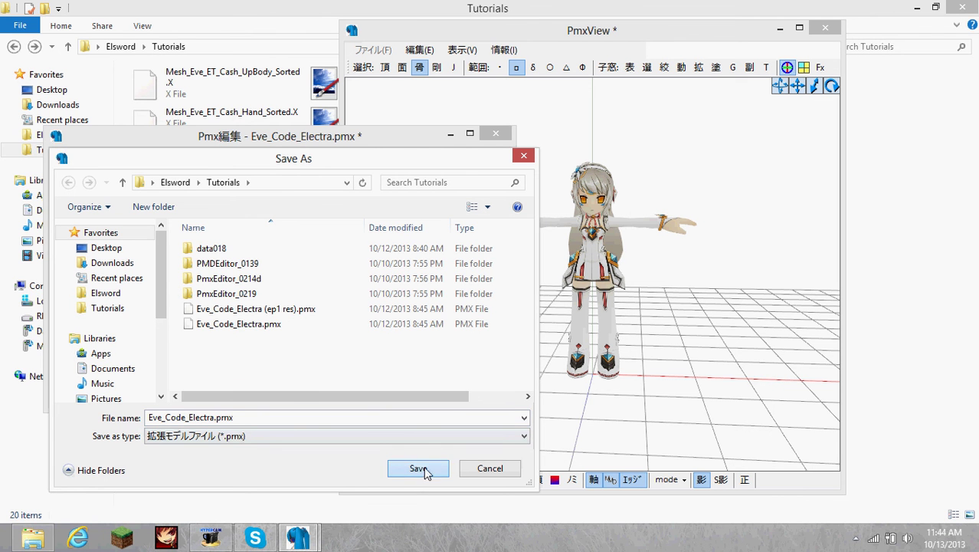
pyautogui.click(329, 323)
pyautogui.click(419, 466)
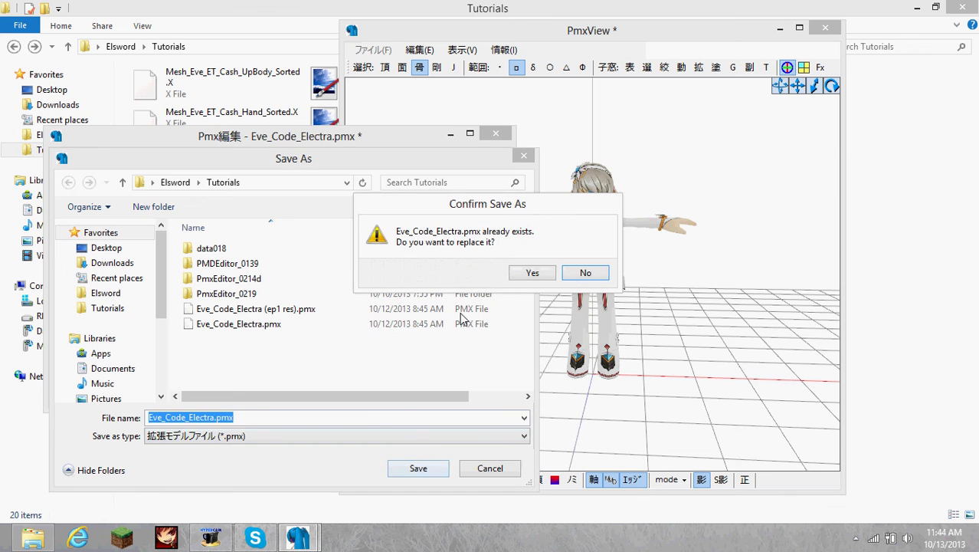
pyautogui.click(597, 272)
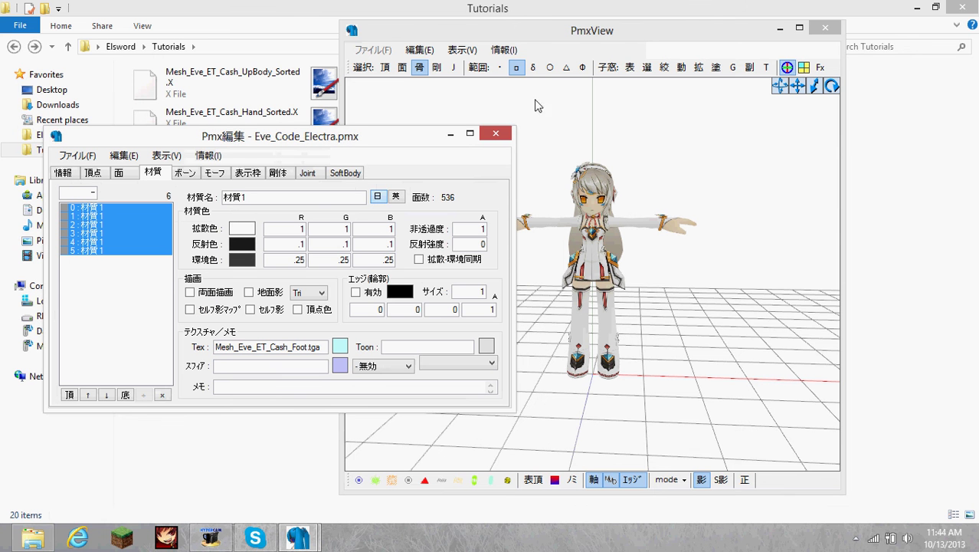
# Step: Move the 3D view window further away from the Pmx editing window and bring the editing window to the front
pyautogui.moveTo(422, 138); pyautogui.dragTo(433, 127)
pyautogui.moveTo(584, 39); pyautogui.dragTo(627, 42)
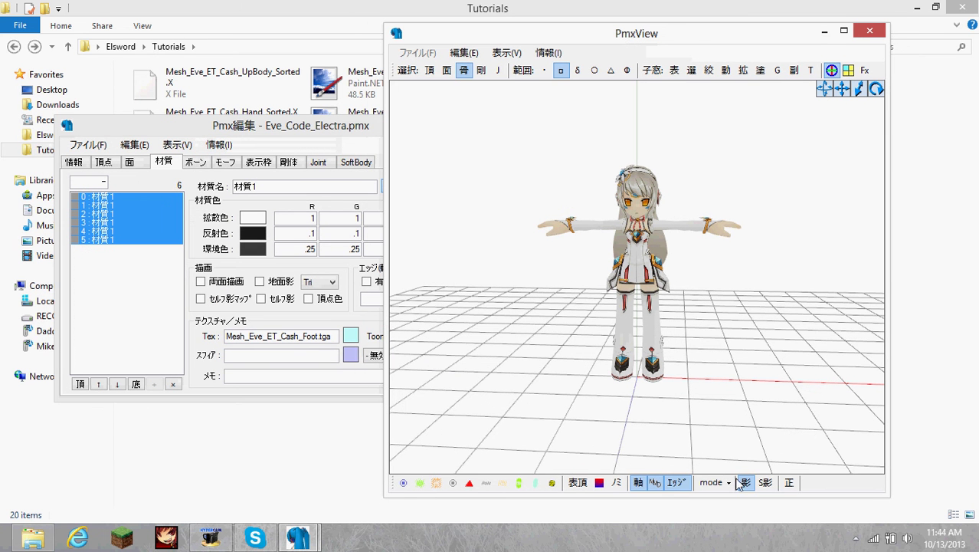
pyautogui.click(177, 129)
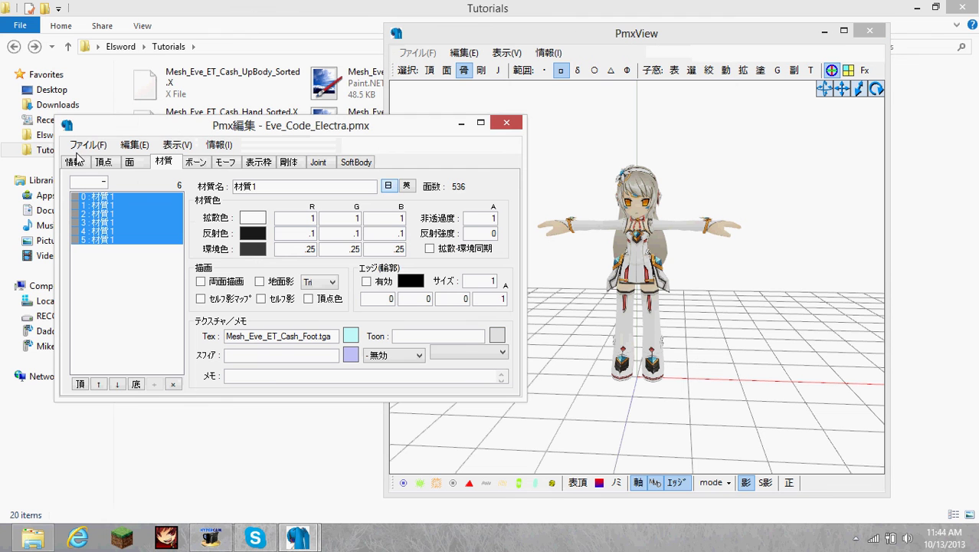